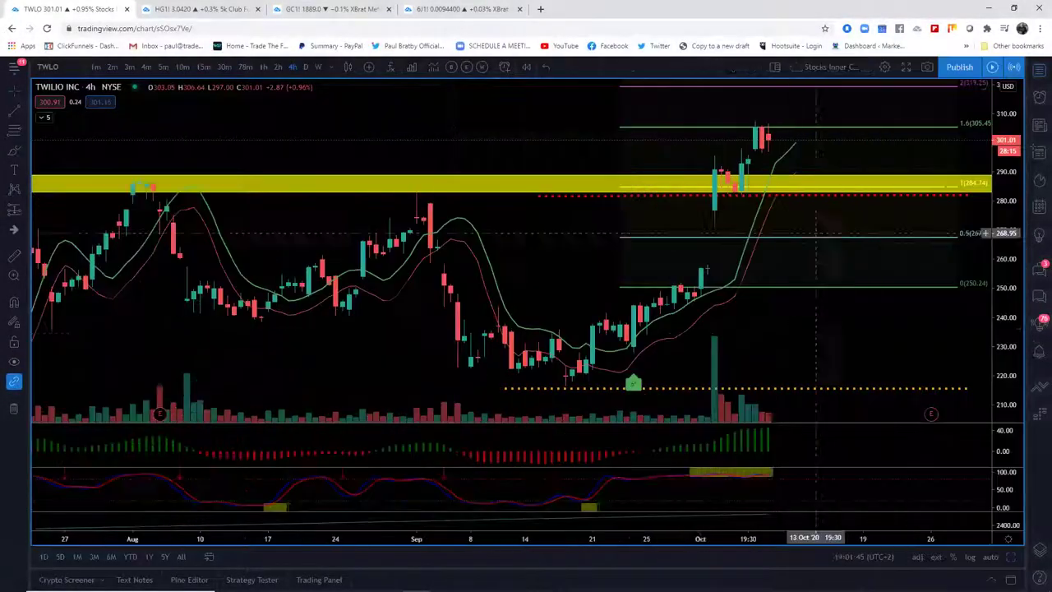
- Load the ETSY 4-hour chart from the Stocks Inner Circle watchlist and hide the watchlist to give the chart full width
drag(808, 350, 697, 351)
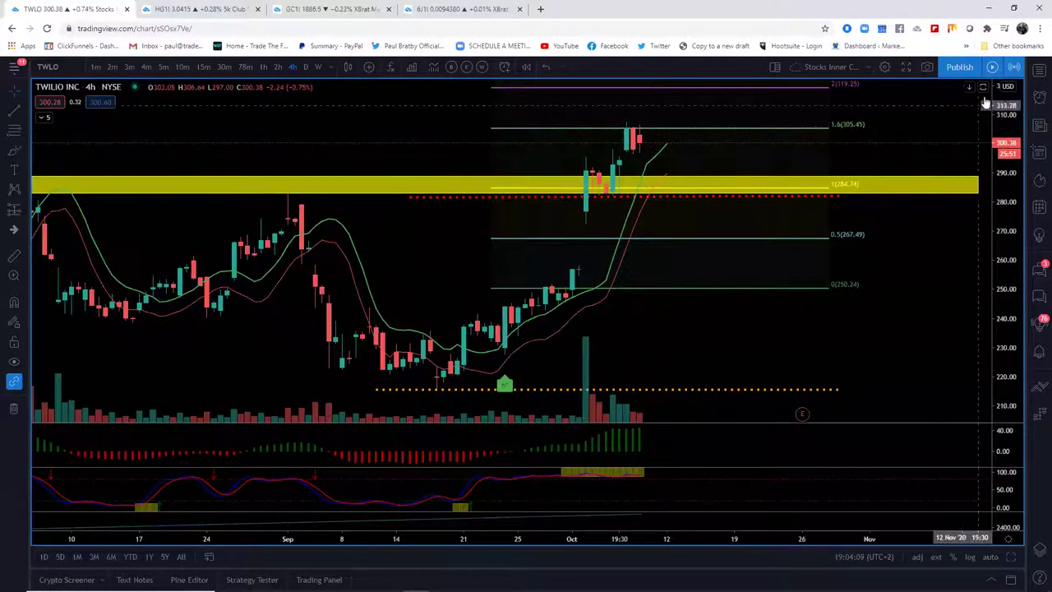
click(1039, 97)
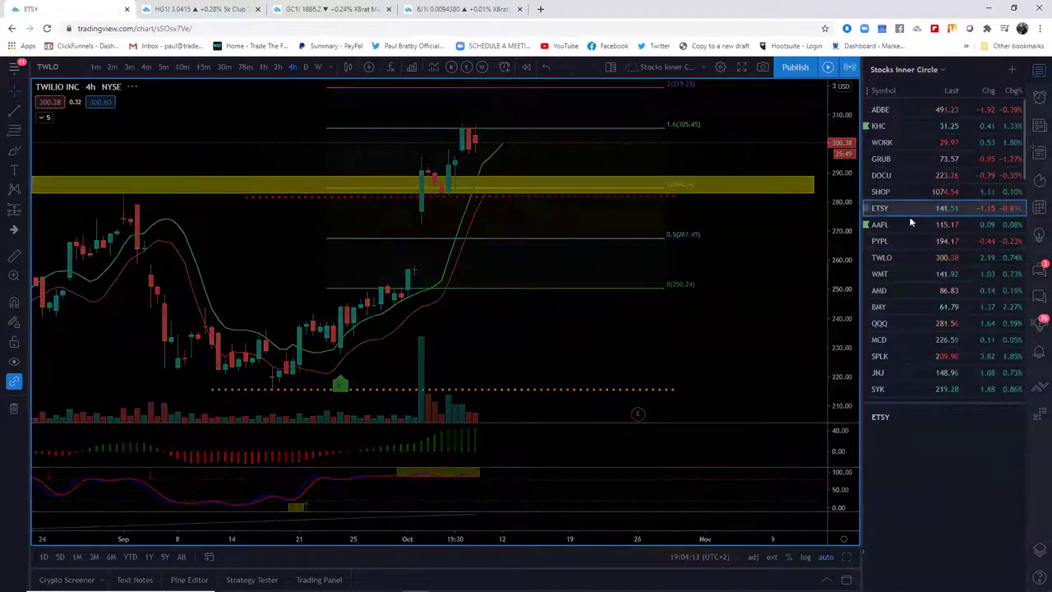
click(909, 212)
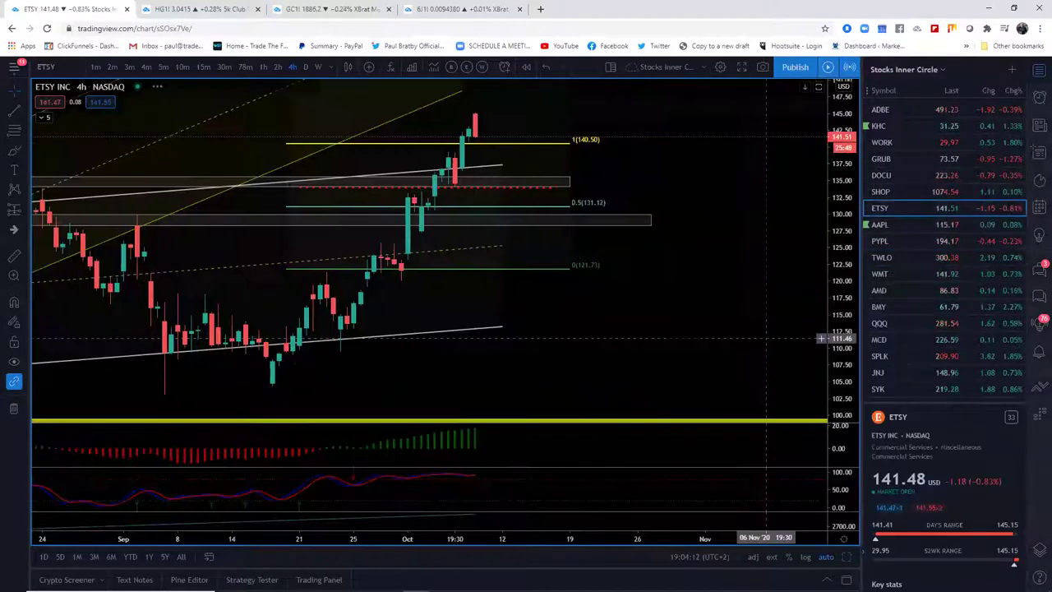
click(1040, 75)
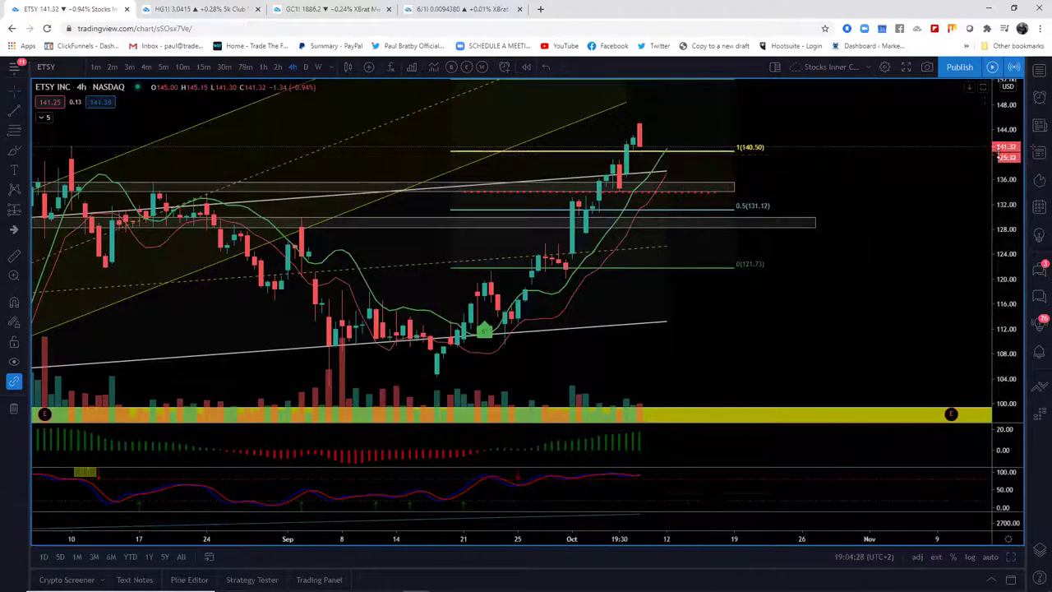
drag(999, 154, 999, 220)
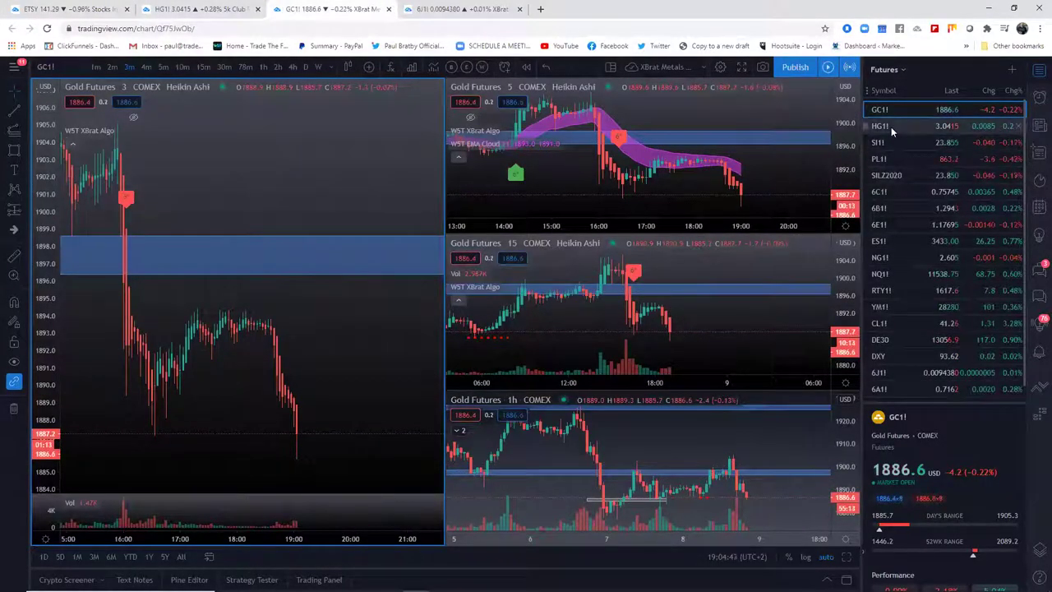
- Load Copper Futures (HG1!) in the XBrat Metals layout and maximize its 3-minute chart
click(885, 126)
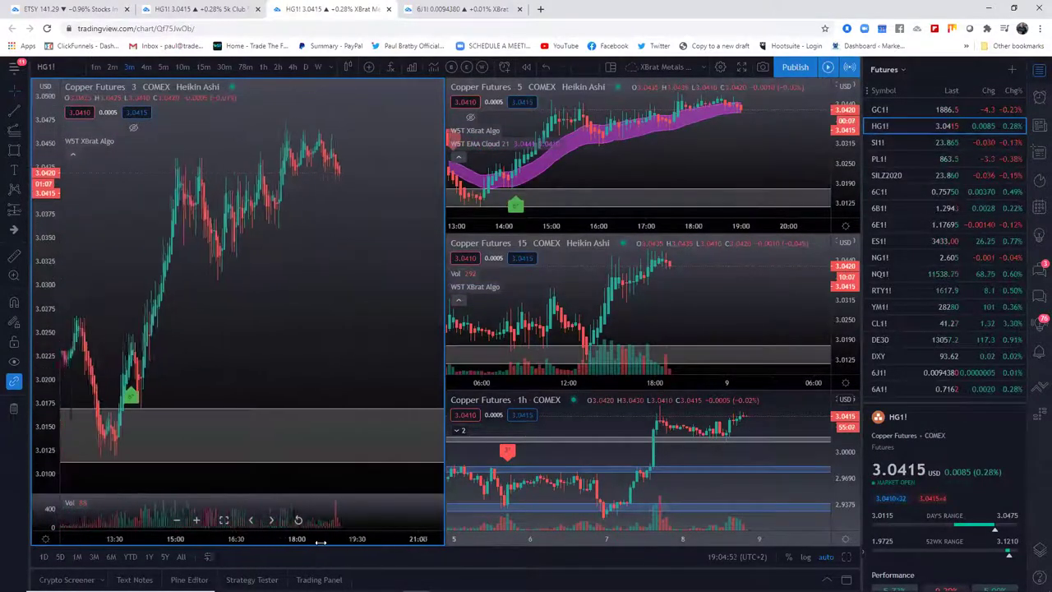
click(848, 557)
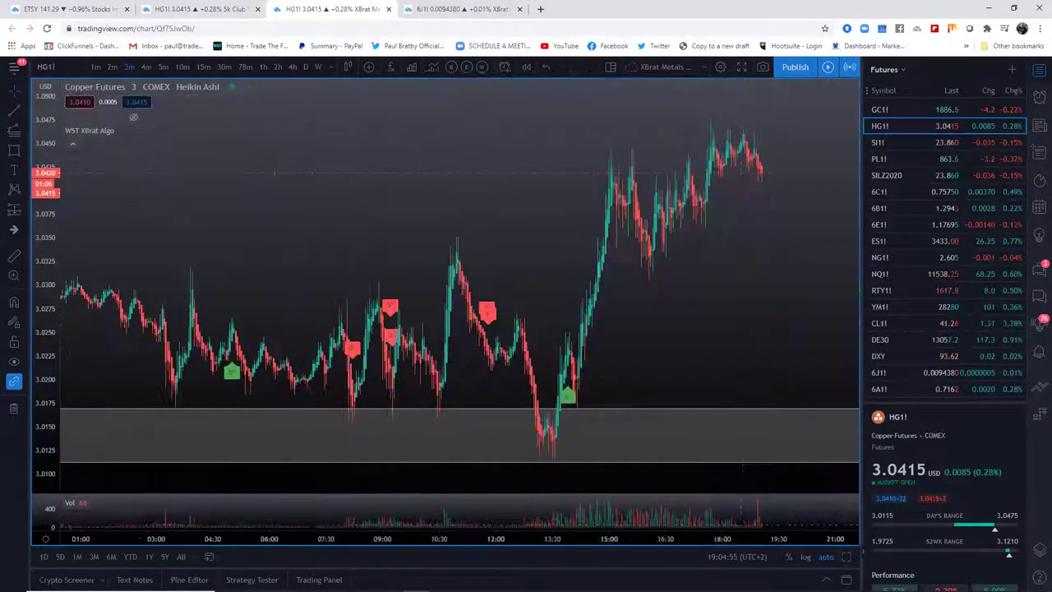
drag(706, 376, 764, 376)
drag(704, 537, 737, 537)
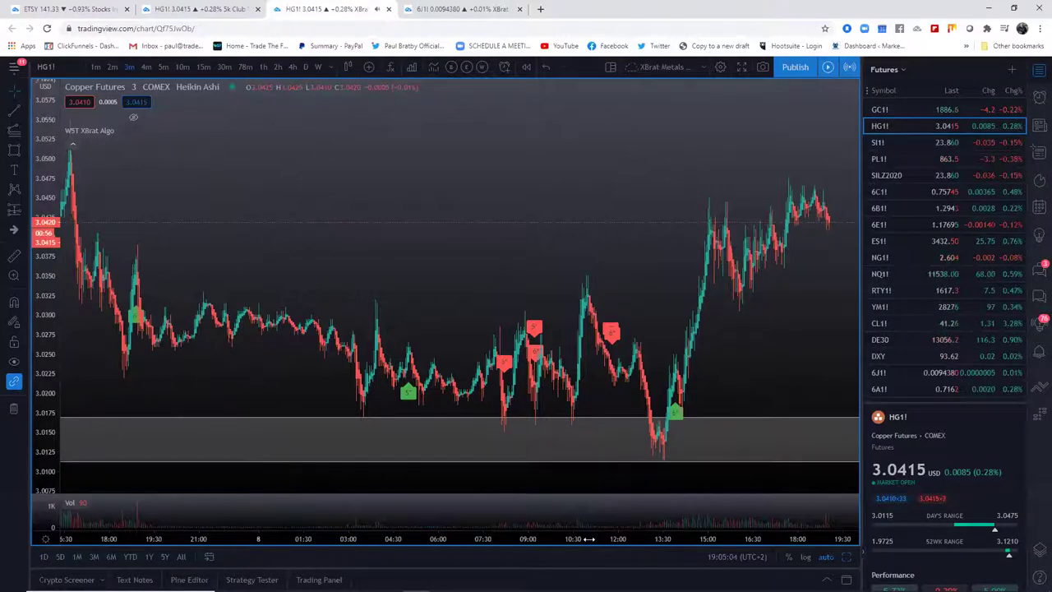
- Draw a near-horizontal red dotted trend line at about 3.0275 on the 3-minute copper chart, from 12:27 to 15:24 on 8 October
scroll(589, 539, up, 5)
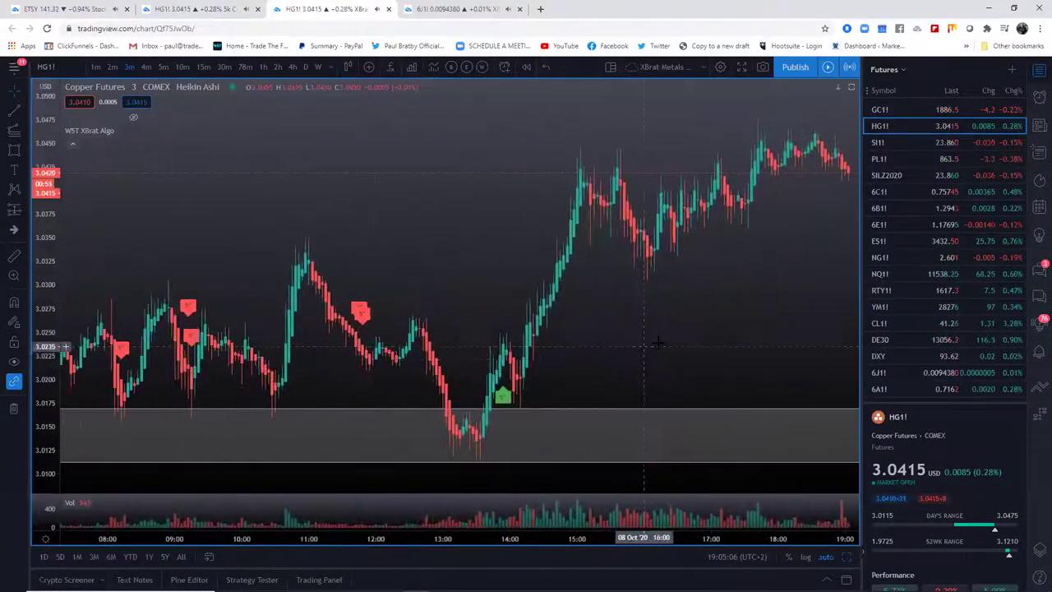
drag(727, 333, 709, 334)
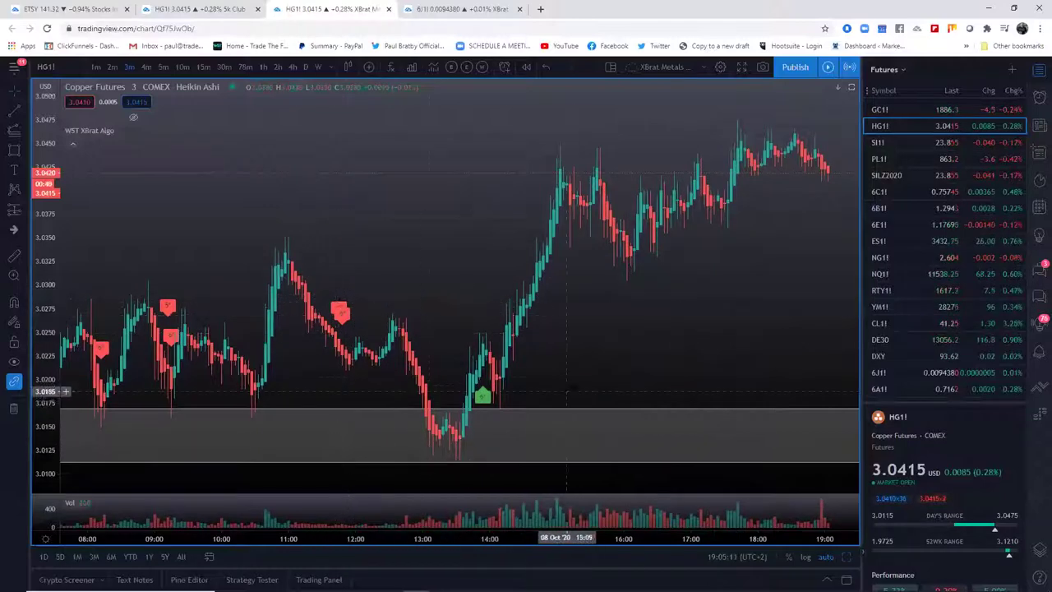
scroll(567, 392, up, 3)
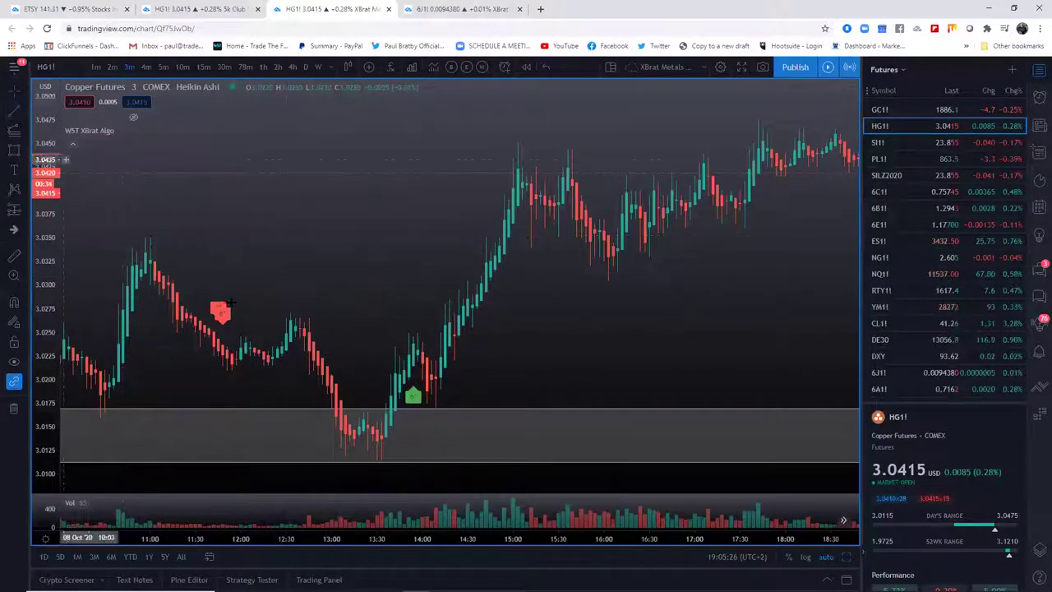
click(282, 311)
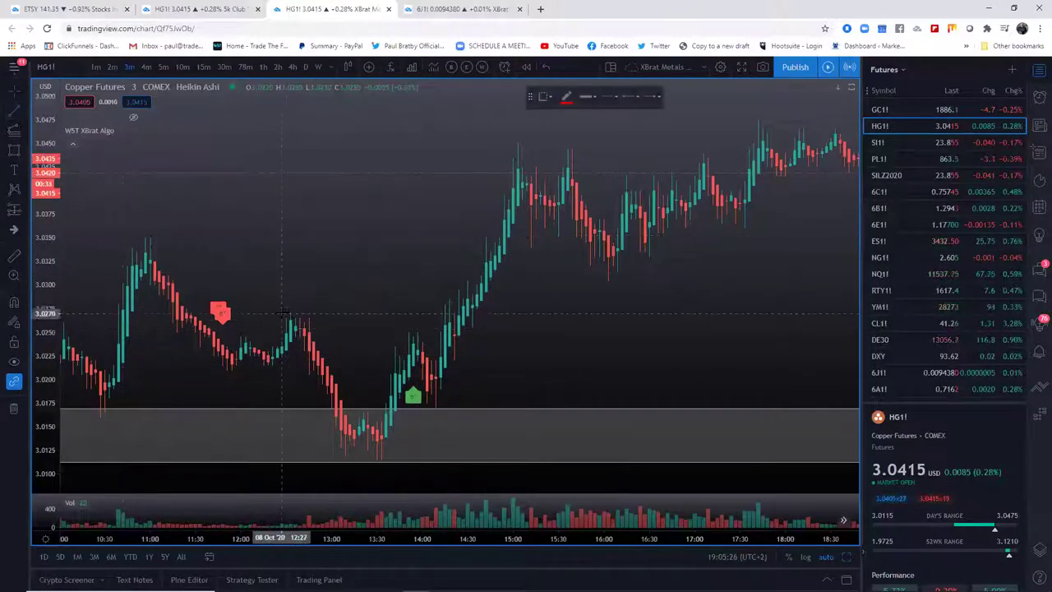
click(550, 310)
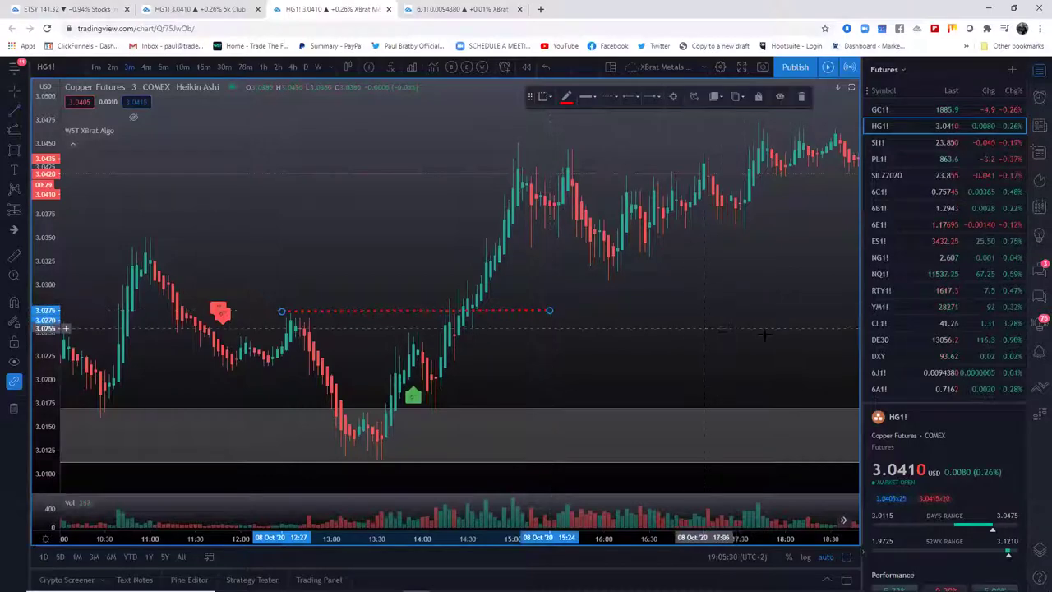
mouse_move(764, 336)
mouse_down()
mouse_move(716, 345)
mouse_move(581, 307)
mouse_up()
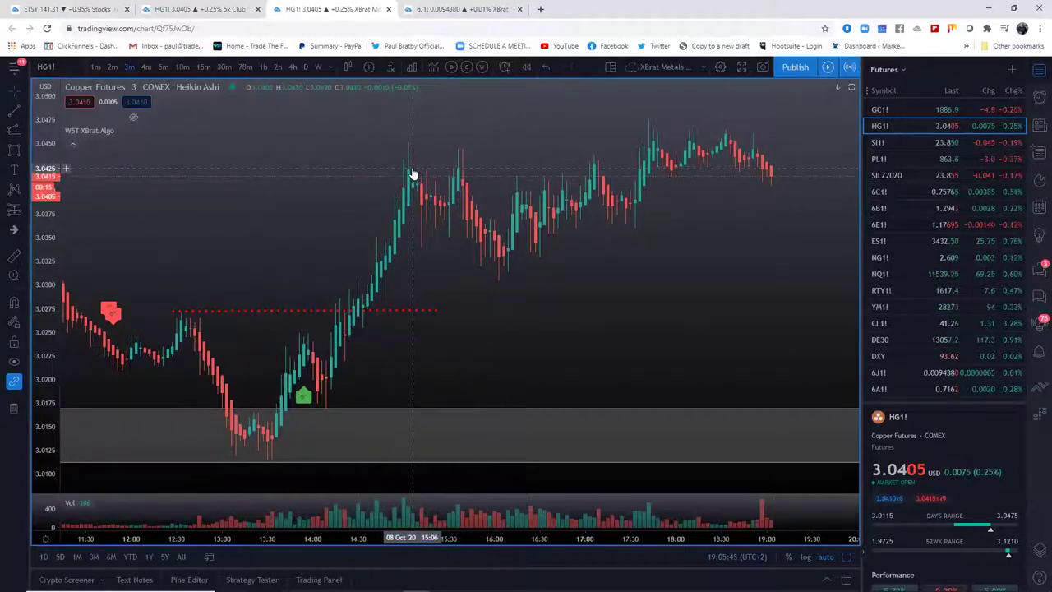
- Maximize the 15-minute Copper Futures chart instead of the 3-minute one and review its signals from late September to early October
click(849, 559)
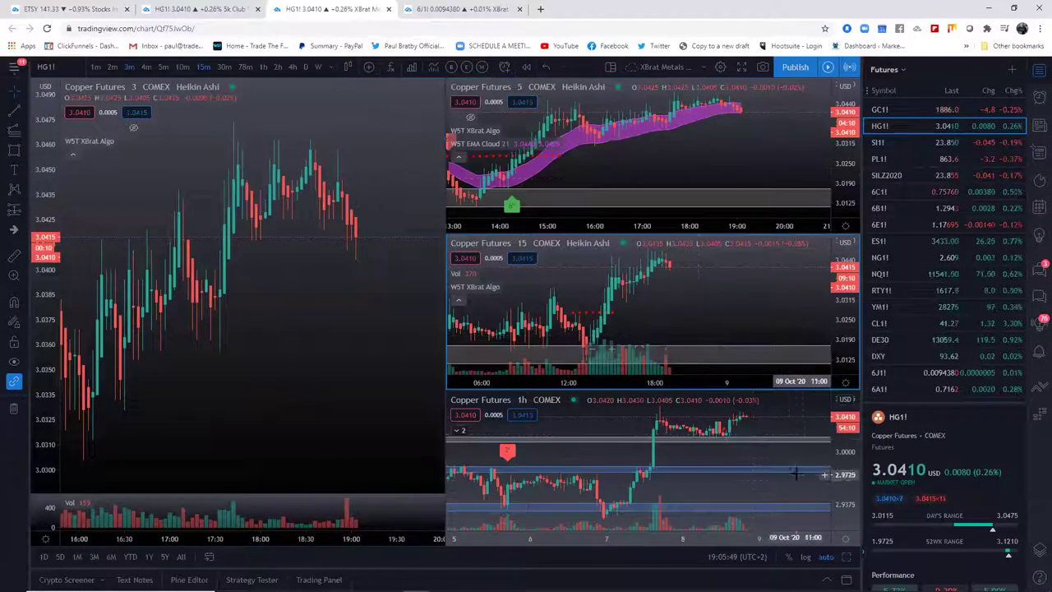
click(847, 557)
scroll(622, 416, down, 5)
drag(321, 416, 647, 416)
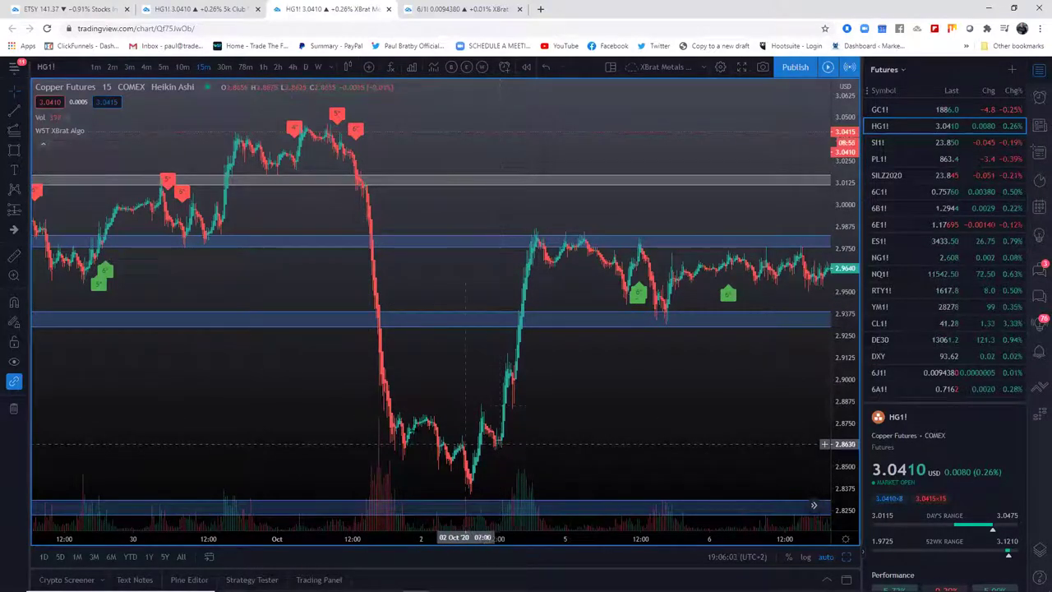
scroll(340, 392, down, 5)
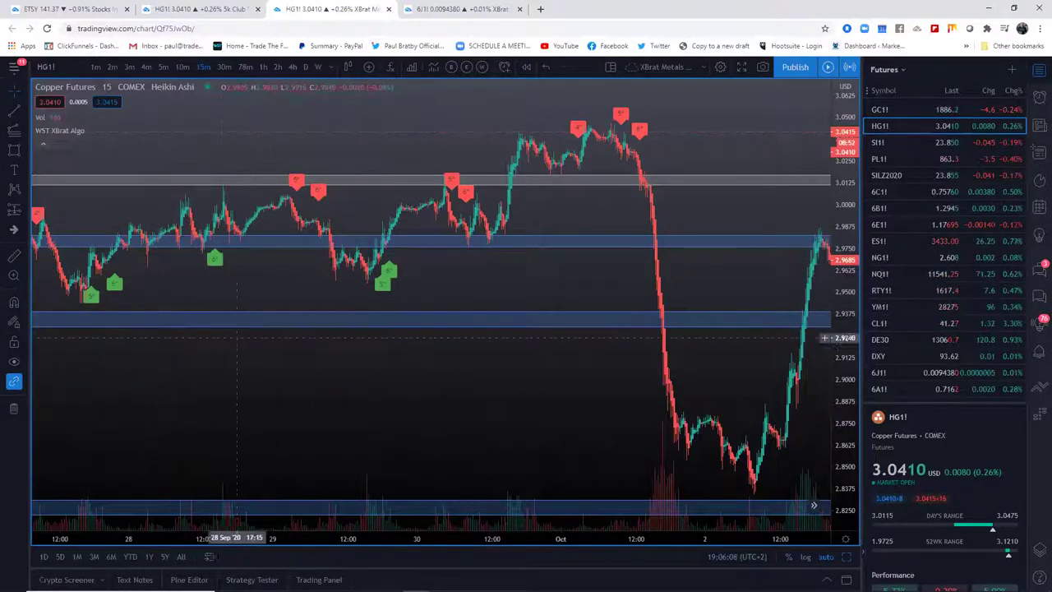
drag(222, 345, 376, 395)
drag(637, 440, 404, 412)
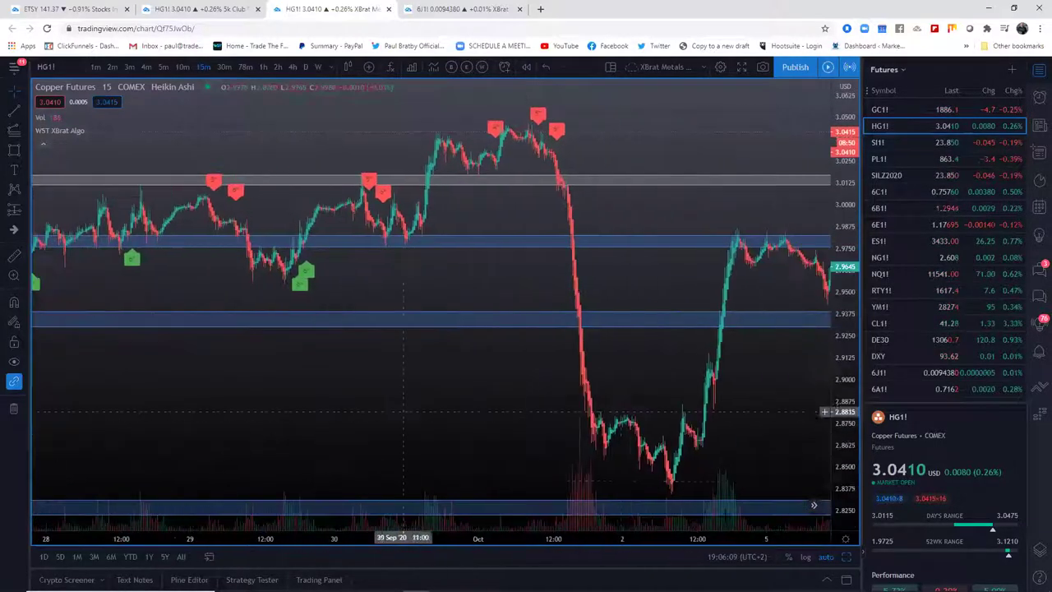
- Load Platinum Futures (PL1!) in the multi-chart layout and maximize its 15-minute chart
click(846, 557)
click(899, 159)
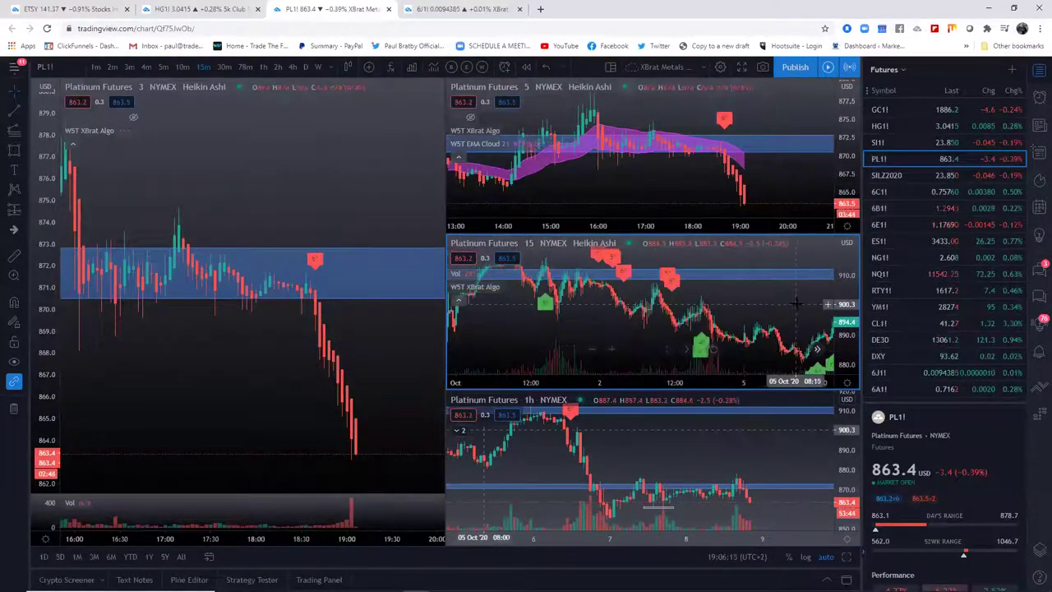
drag(794, 307, 609, 322)
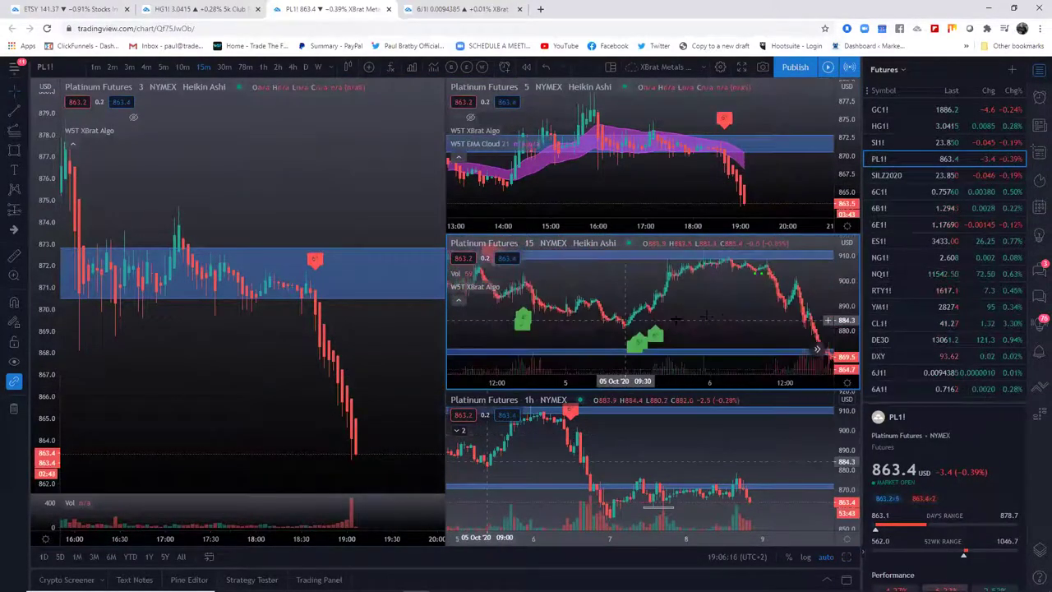
click(846, 558)
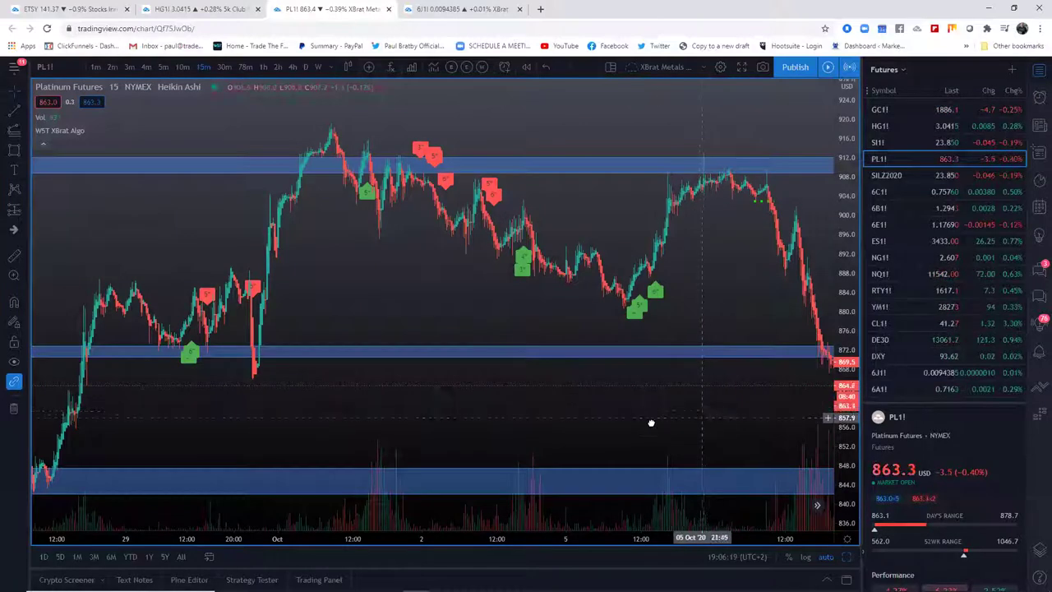
drag(651, 423, 620, 425)
drag(847, 216, 853, 268)
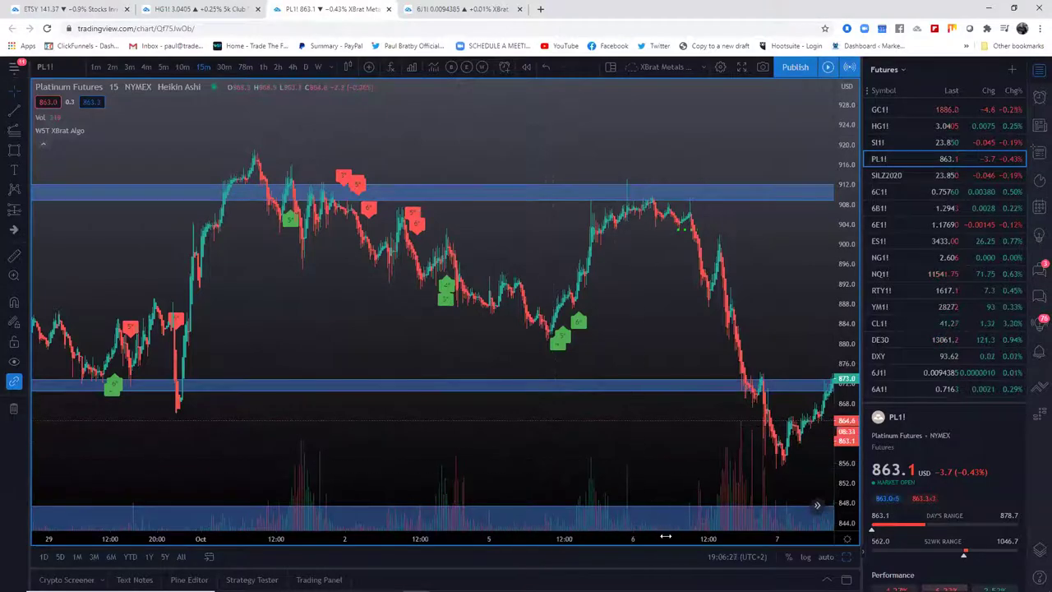
drag(666, 536, 638, 536)
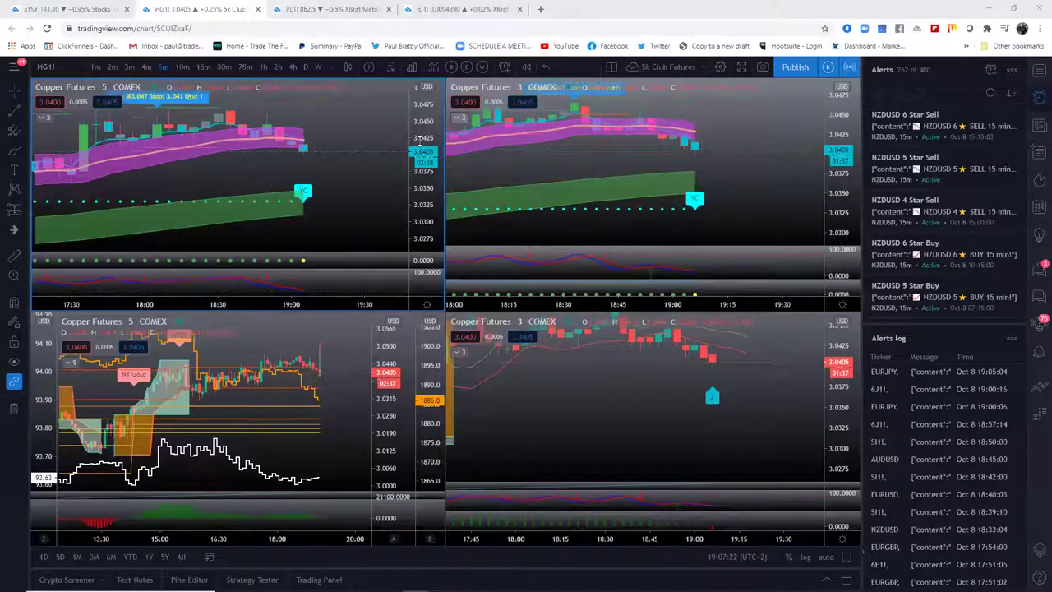
- Examine the 5-minute and 3-minute Copper Futures charts in the 5k Club Futures layout and close that browser tab
mouse_move(836, 427)
mouse_down()
mouse_move(810, 389)
mouse_move(822, 433)
mouse_up()
click(381, 431)
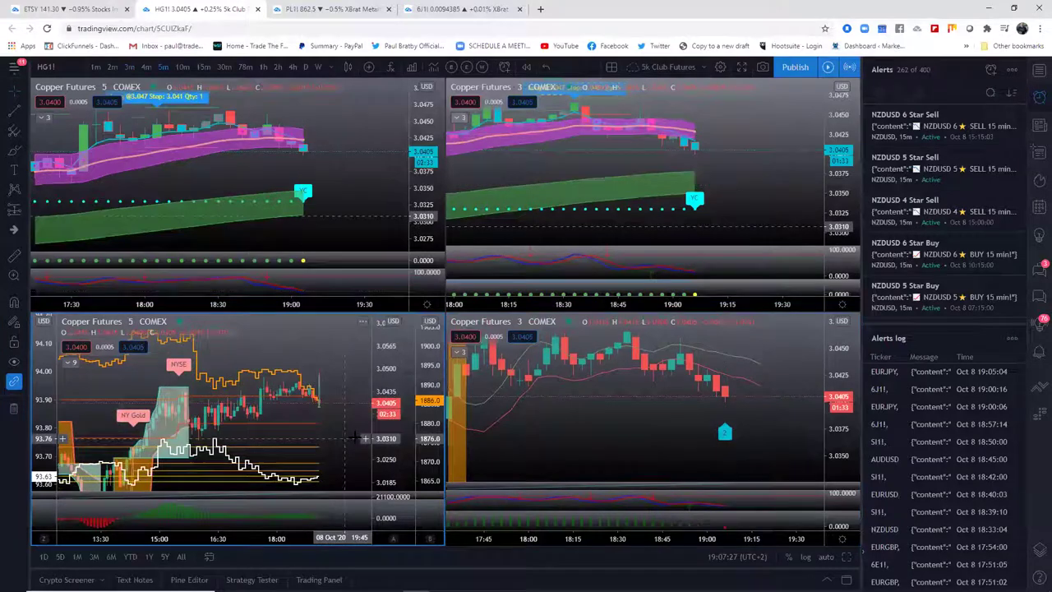
click(402, 215)
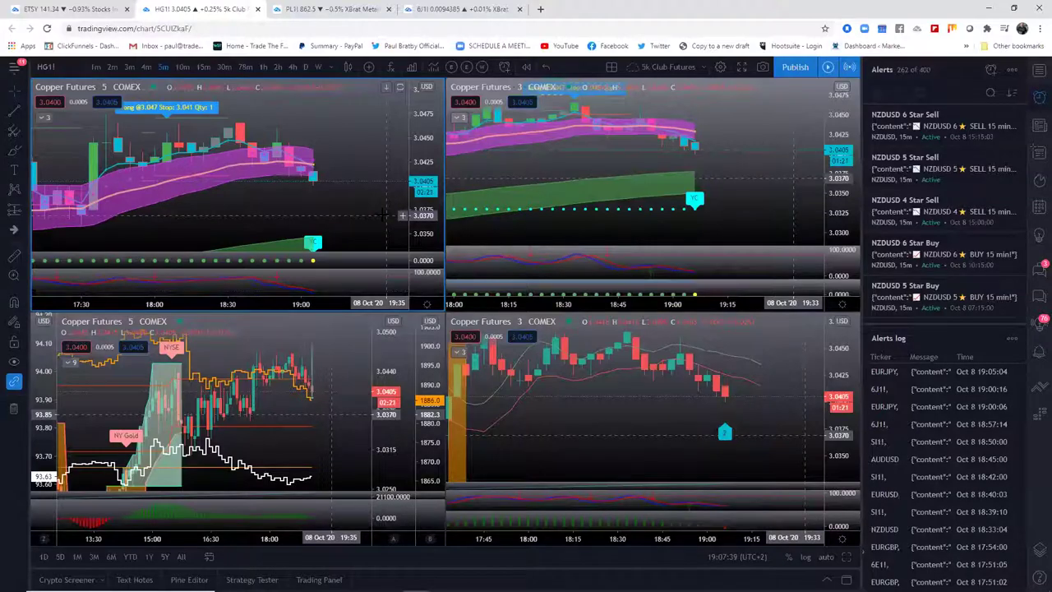
click(704, 232)
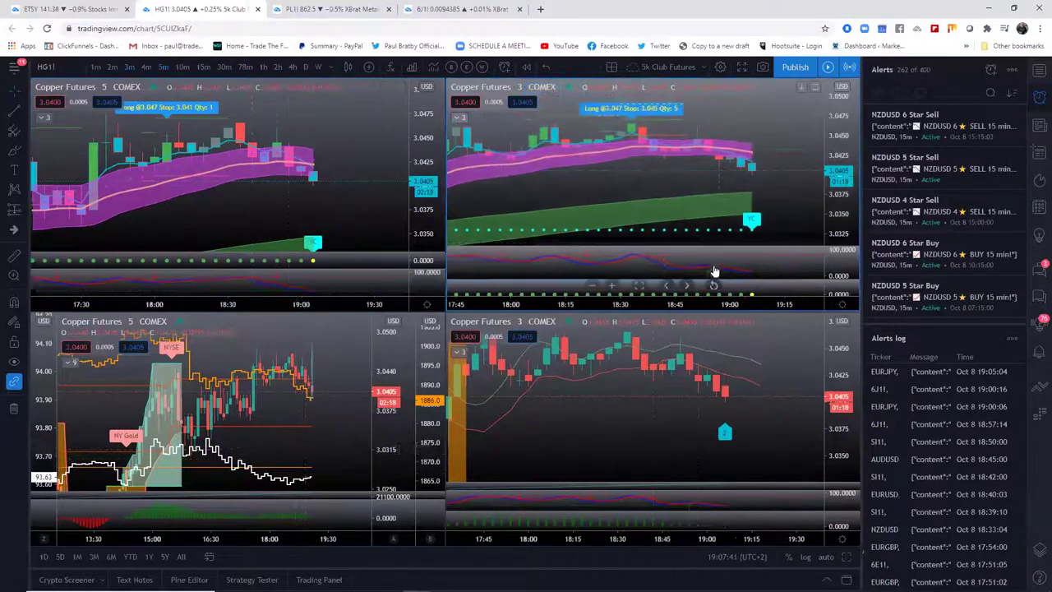
click(257, 9)
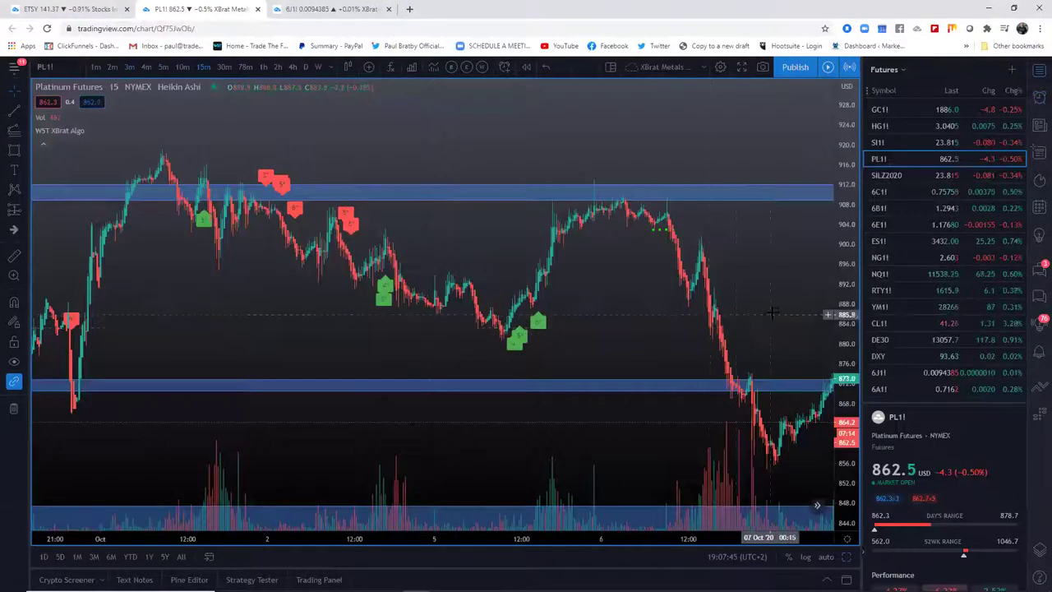
- Draw a red dotted trend line at about 880 under the 5 October low on the 15-minute platinum chart, from 07:15 to 13:45
scroll(628, 290, right, 8)
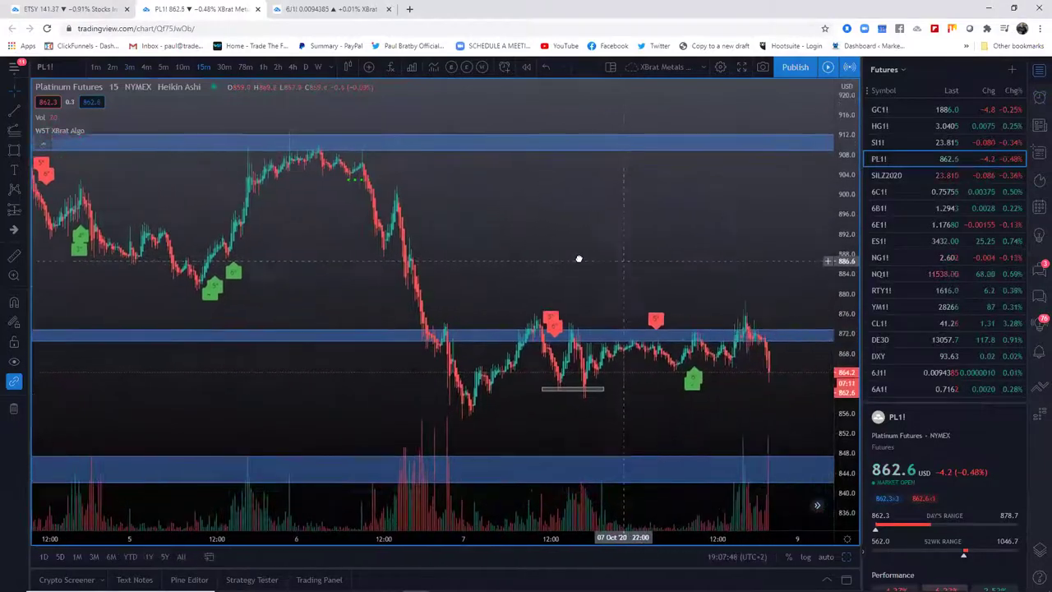
drag(651, 539, 565, 542)
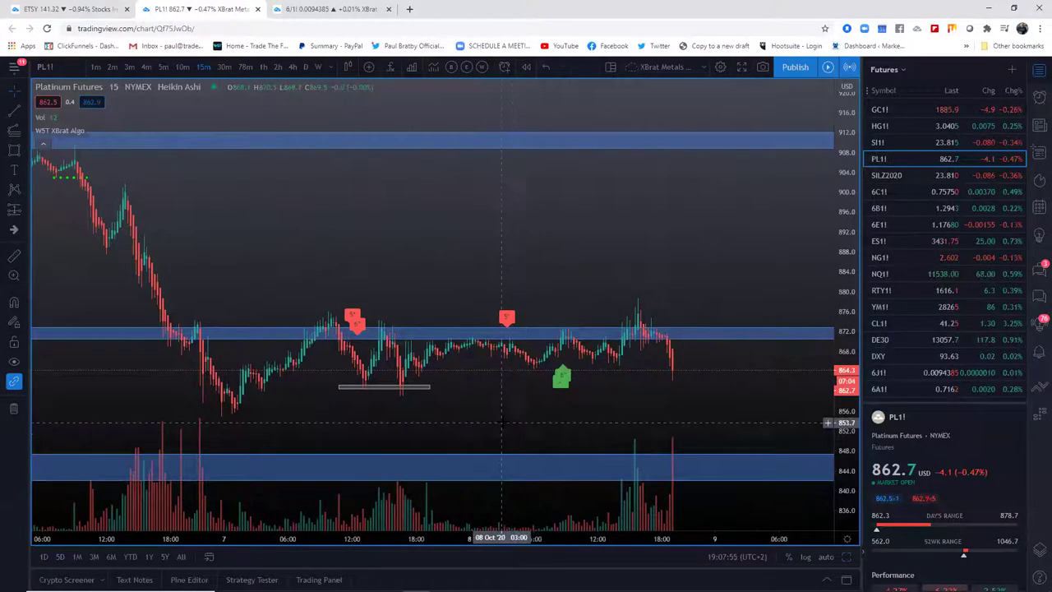
drag(430, 248, 660, 241)
drag(259, 270, 449, 277)
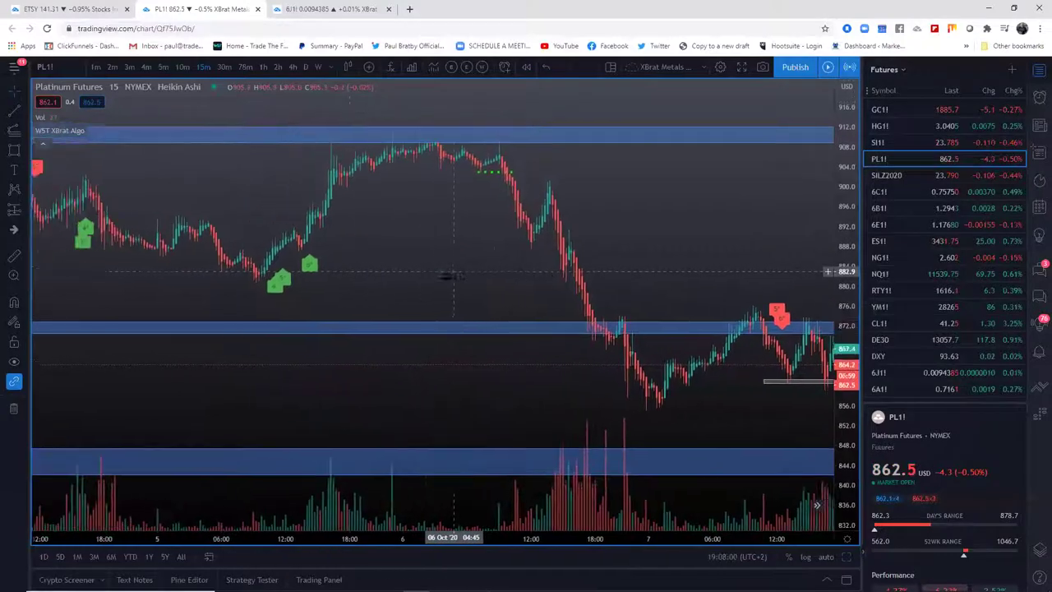
drag(352, 406, 533, 427)
drag(555, 329, 666, 342)
drag(610, 538, 509, 538)
click(14, 110)
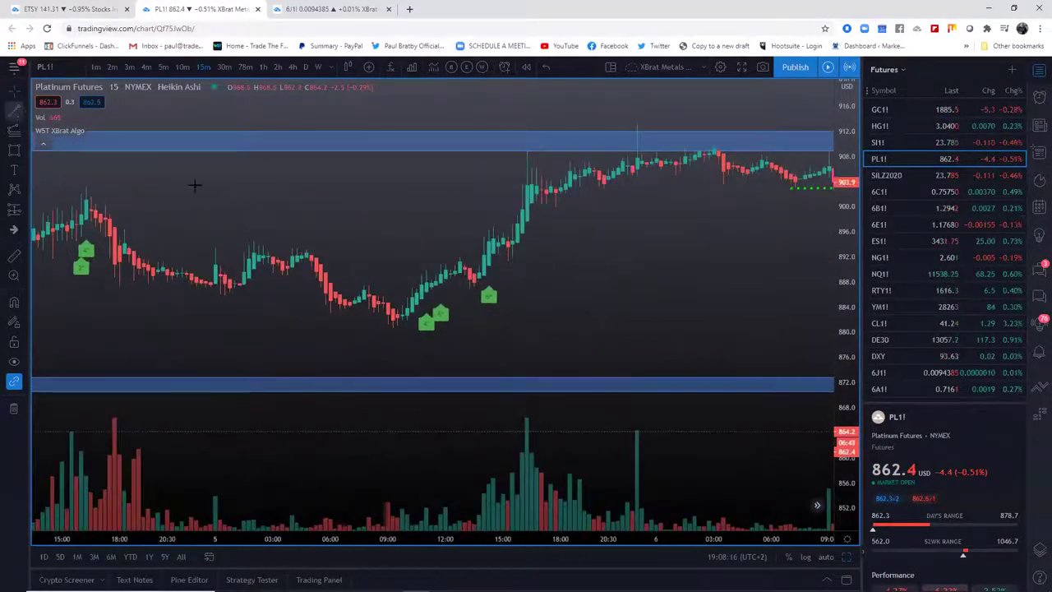
click(355, 330)
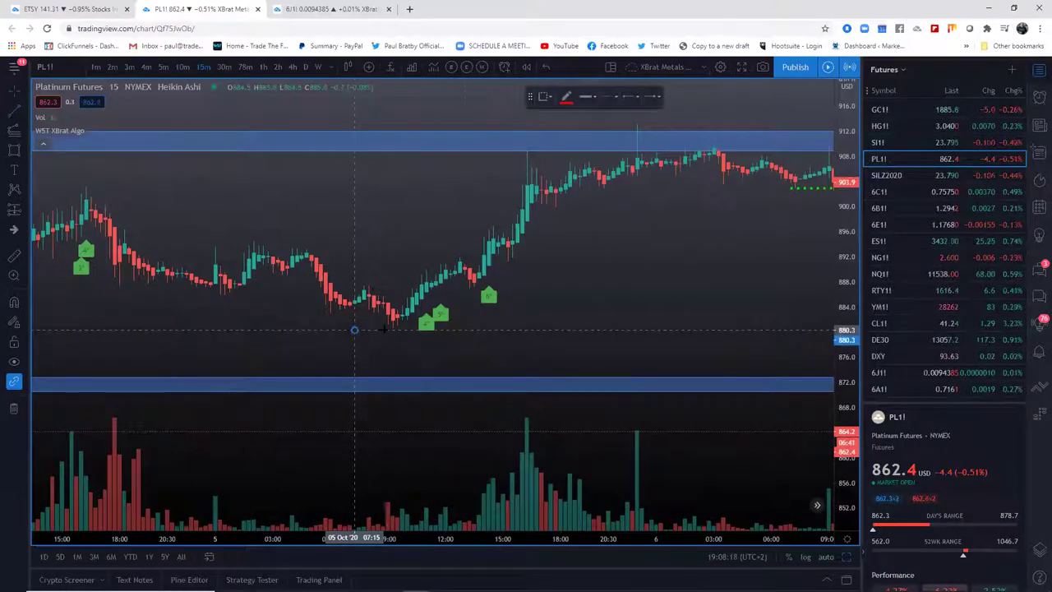
click(479, 331)
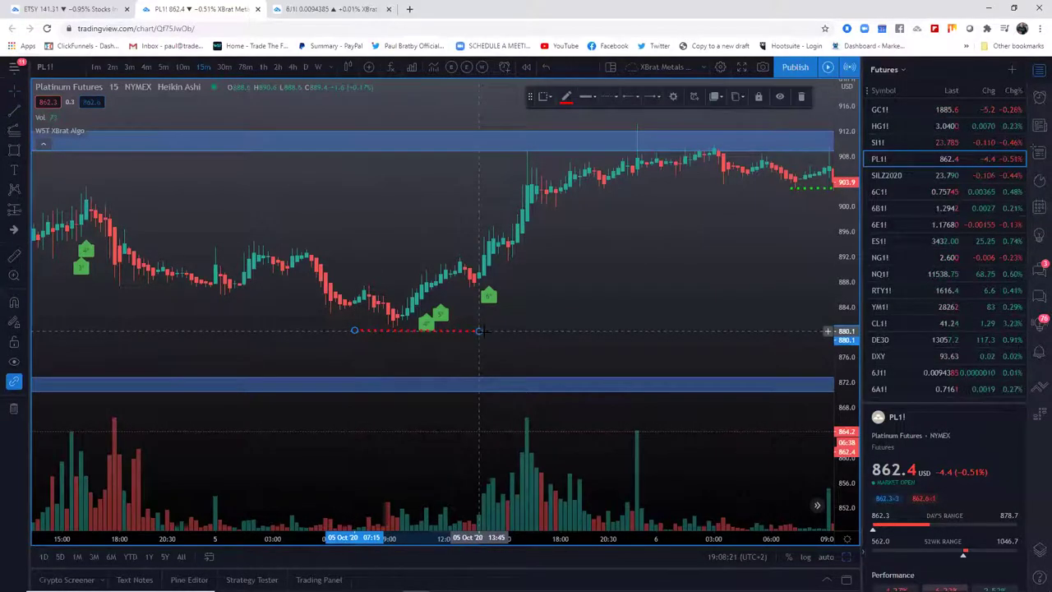
- Draw a green dotted trend line at about 890 above the 5 October buy signals, from 10:15 to 18:30
scroll(509, 333, up, 2)
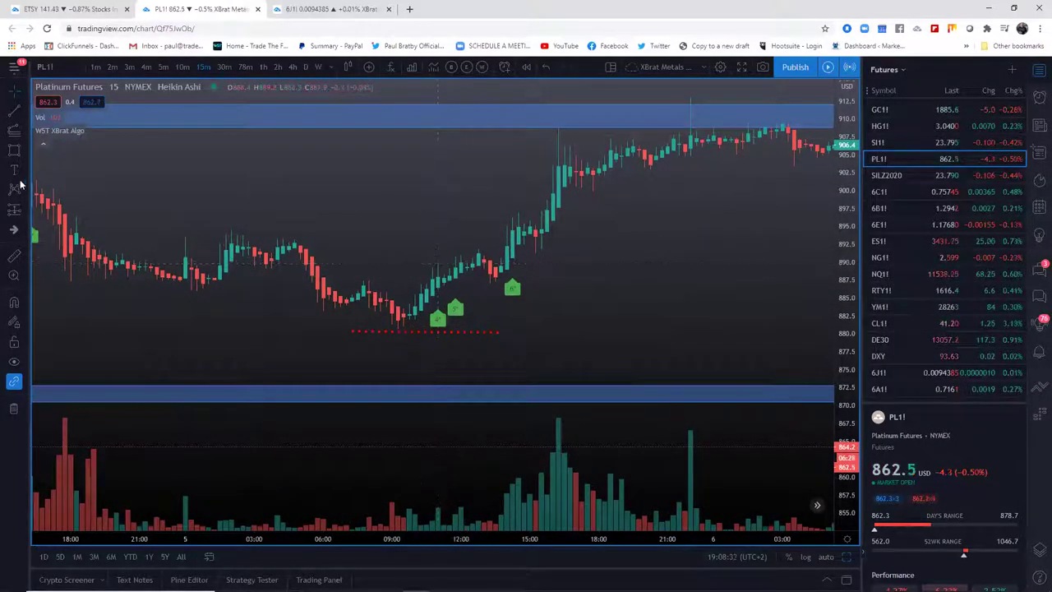
click(14, 255)
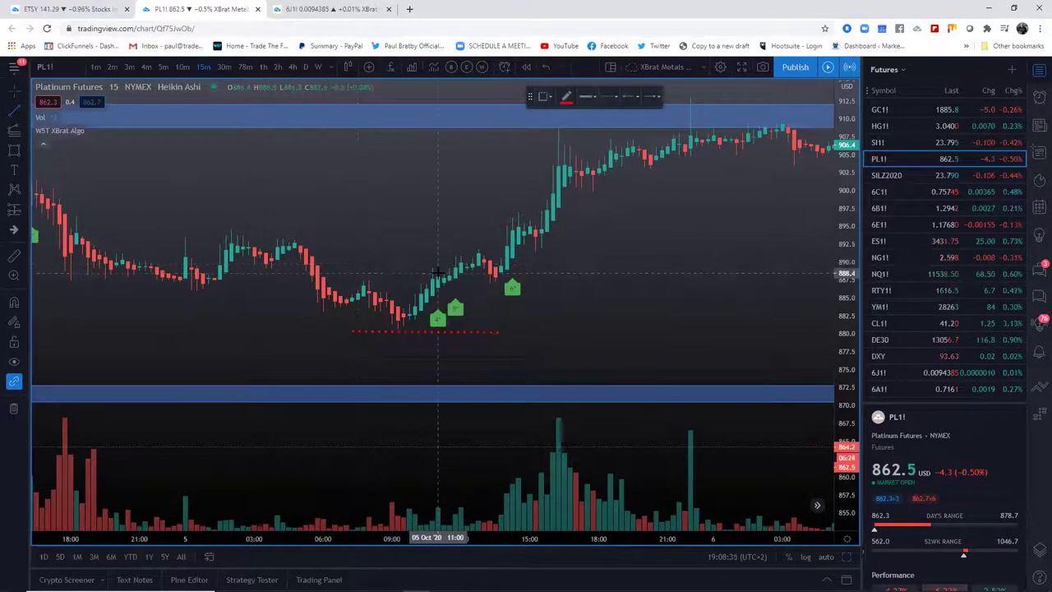
drag(422, 261, 610, 260)
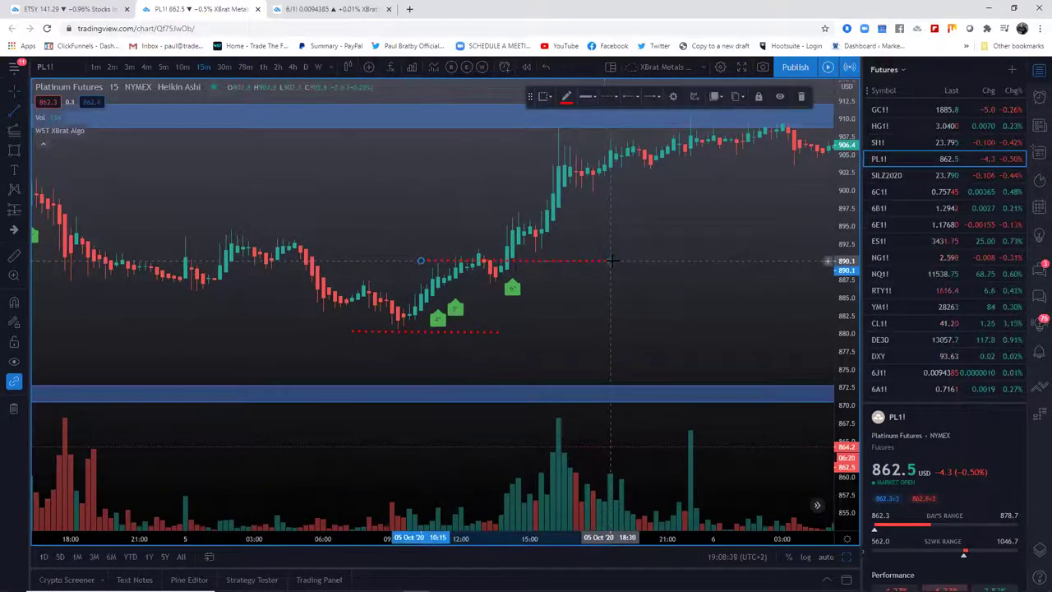
click(567, 97)
click(607, 131)
click(650, 394)
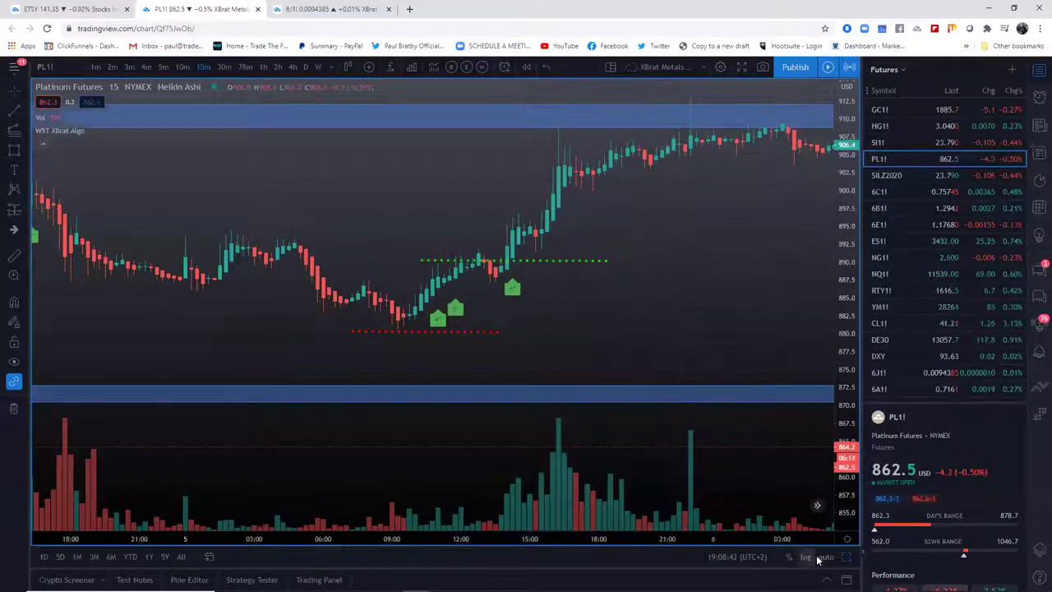
- Draw a trend-based Fibonacci extension from about 880.3 at 06:45 to 890.1 at 10:45, with its third point at about 890.2 at 20:15
click(846, 557)
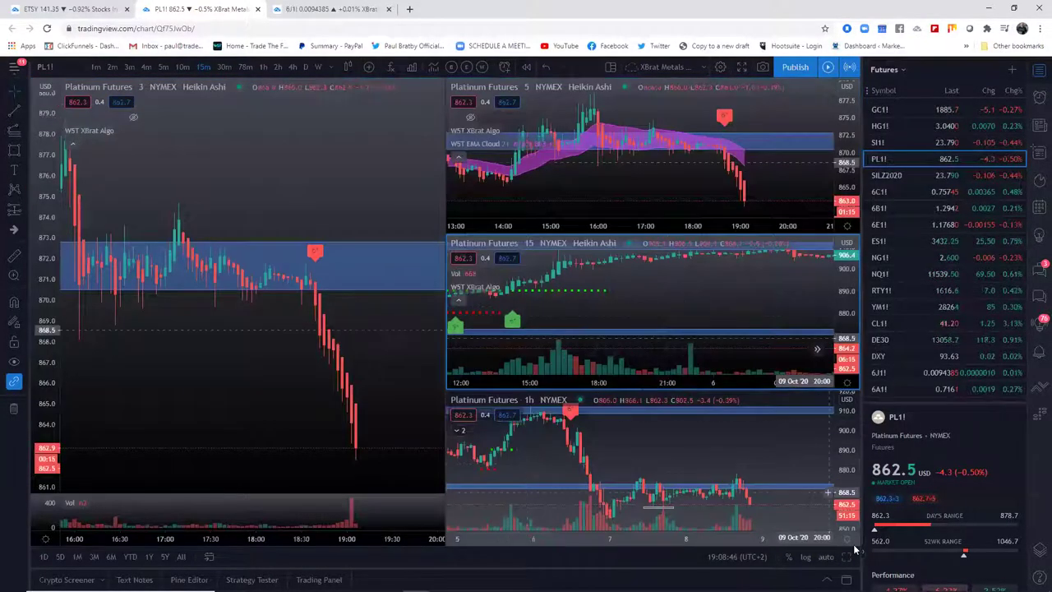
key(alt+Return)
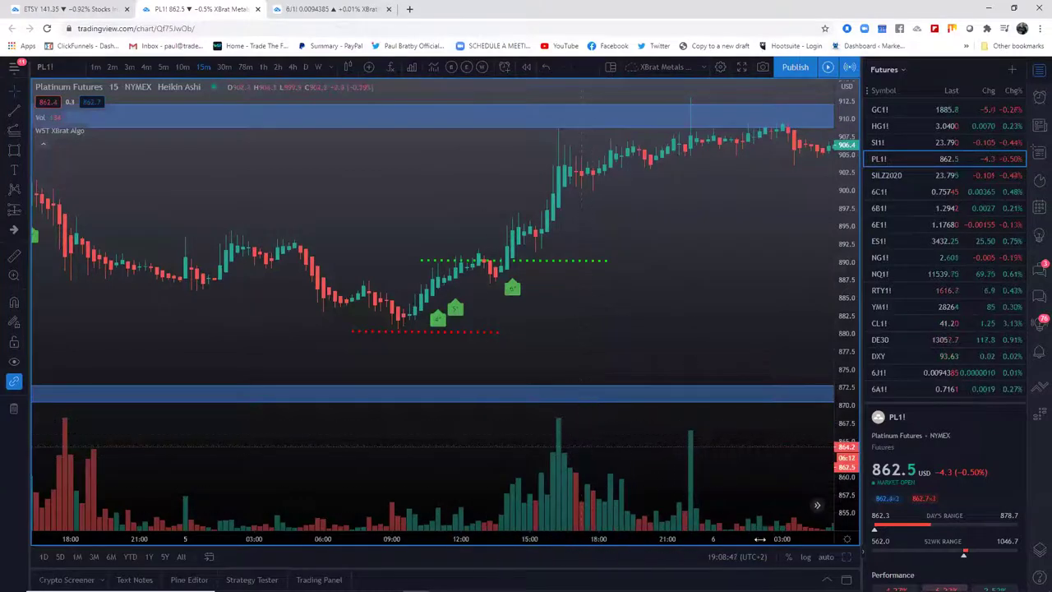
click(14, 255)
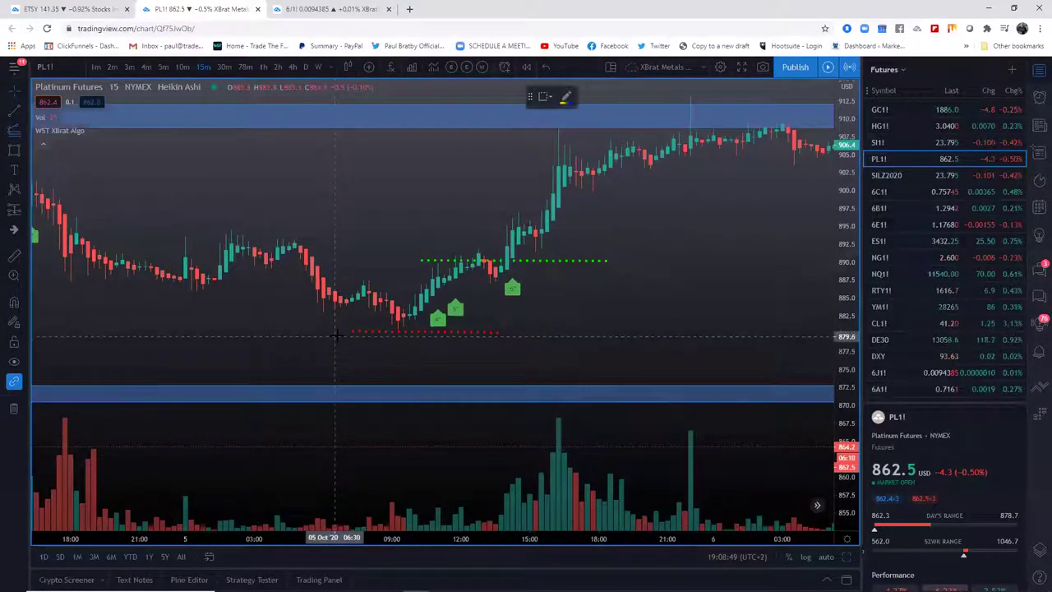
click(341, 331)
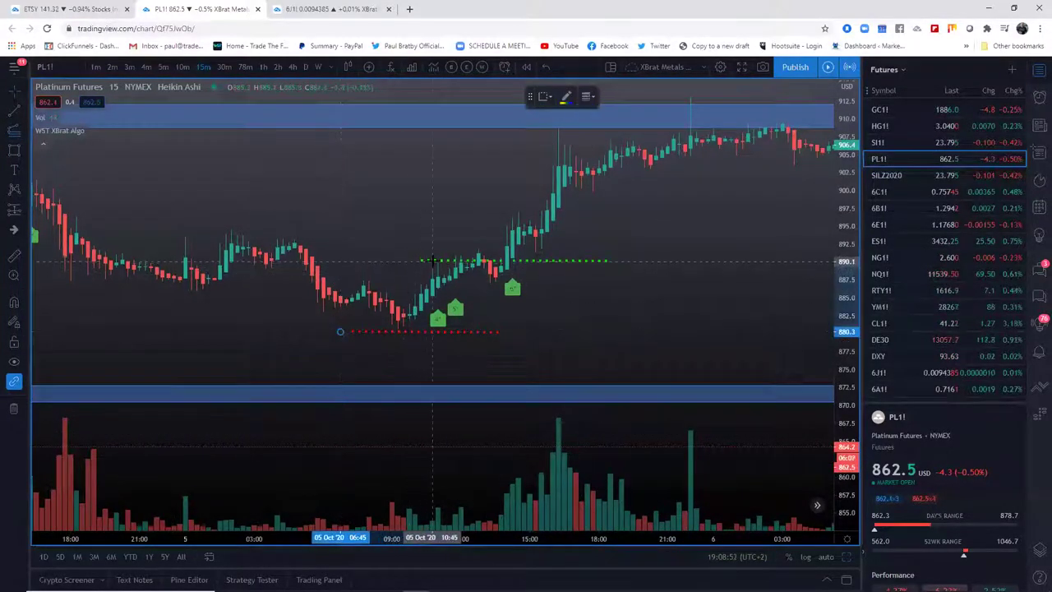
click(432, 262)
click(650, 260)
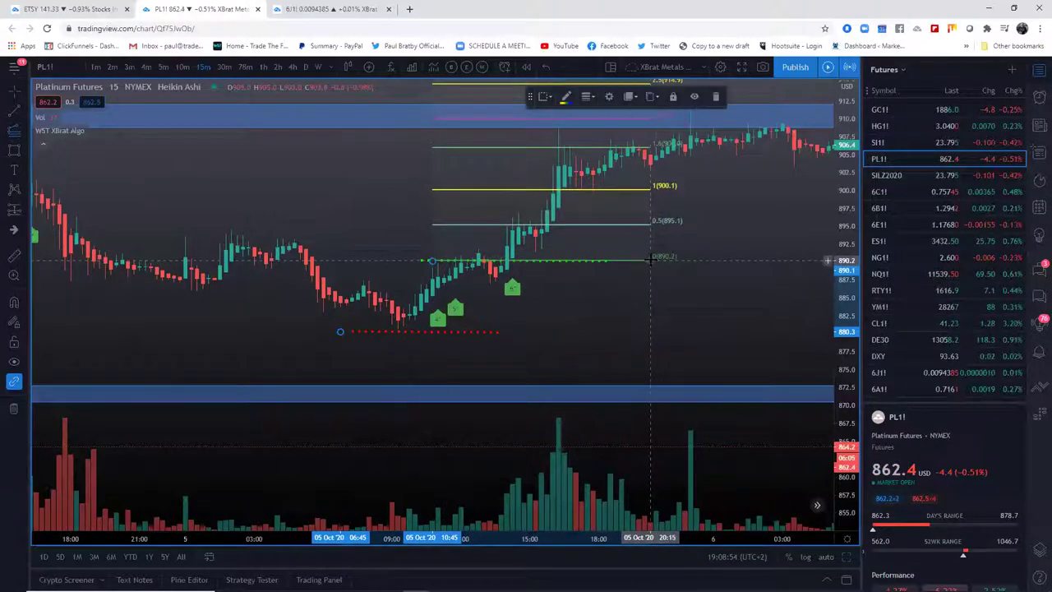
- Draw green dotted trend lines around the 2 October buy signals, at about 903.5 above the swing high and 890.4 under the low
drag(845, 449, 845, 470)
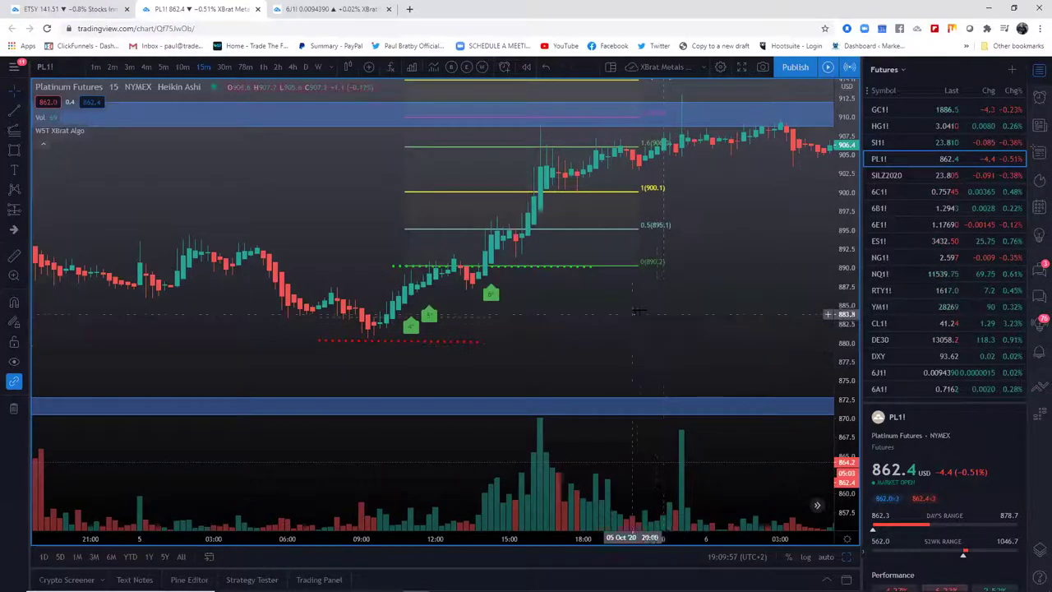
drag(650, 330, 643, 332)
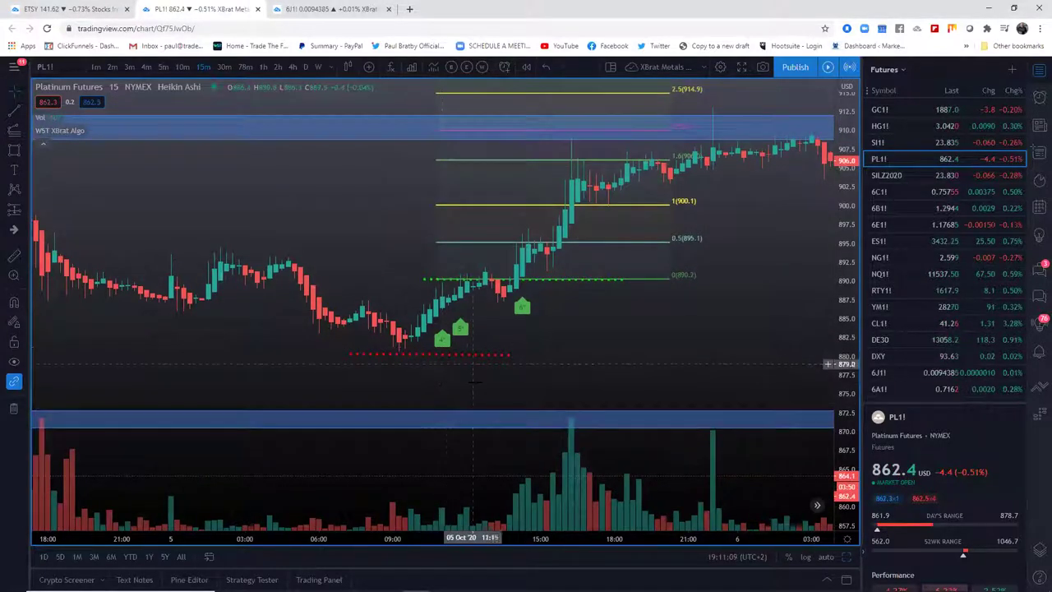
scroll(452, 545, down, 3)
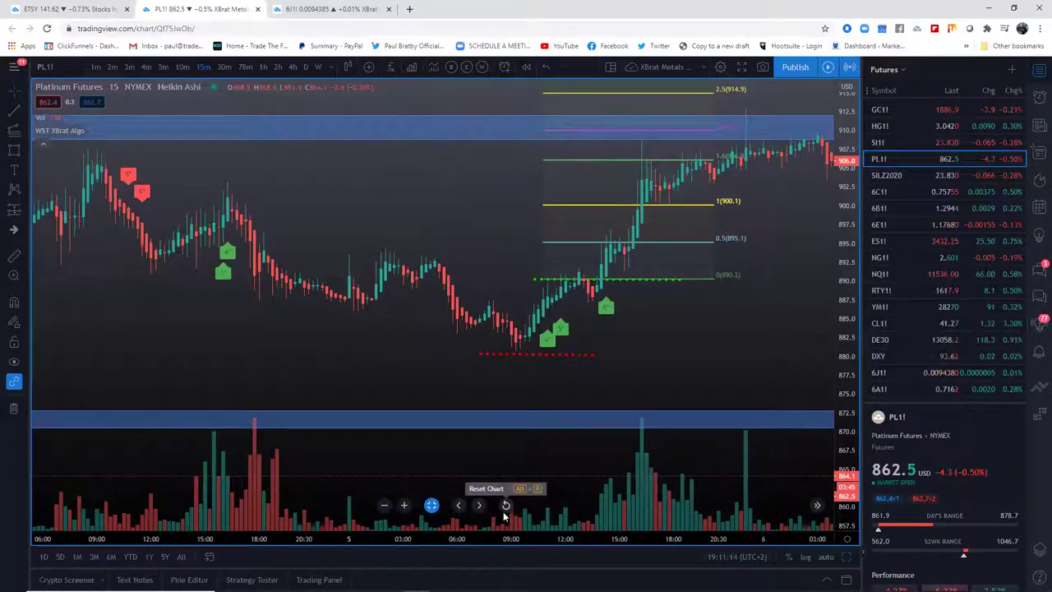
drag(221, 333, 319, 273)
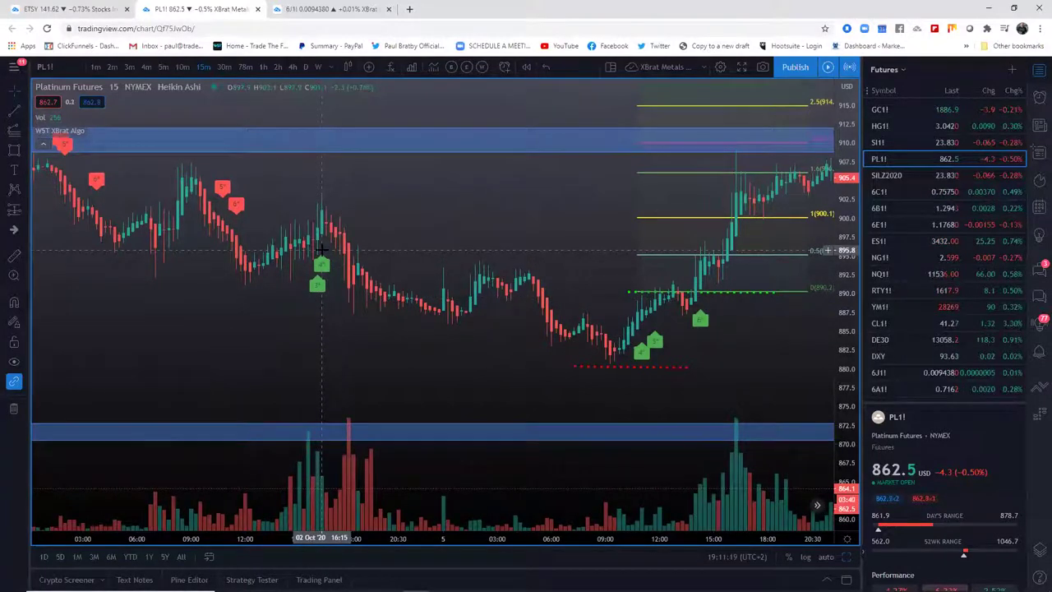
click(13, 113)
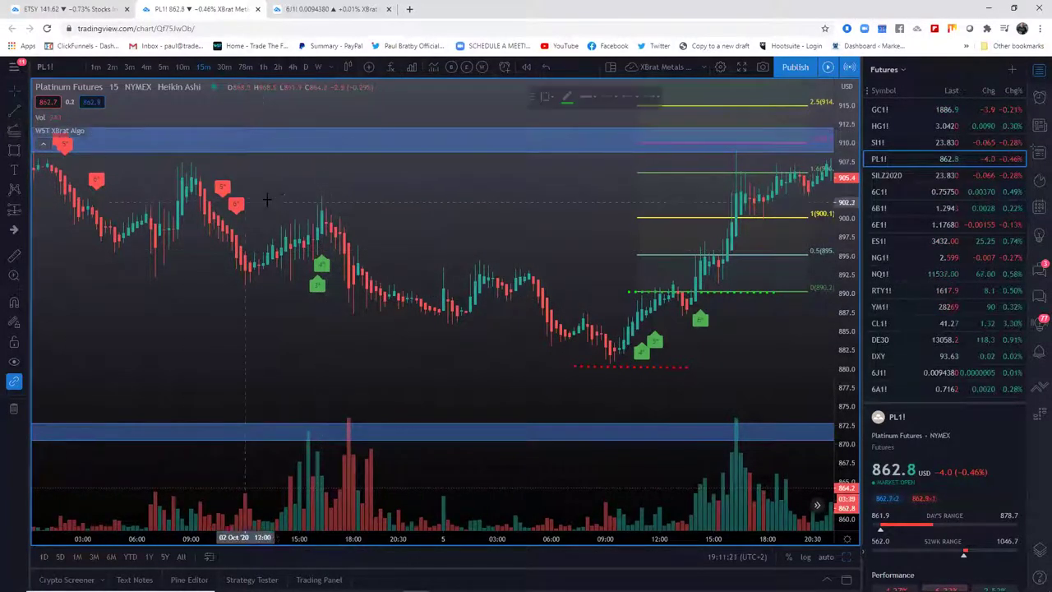
click(284, 192)
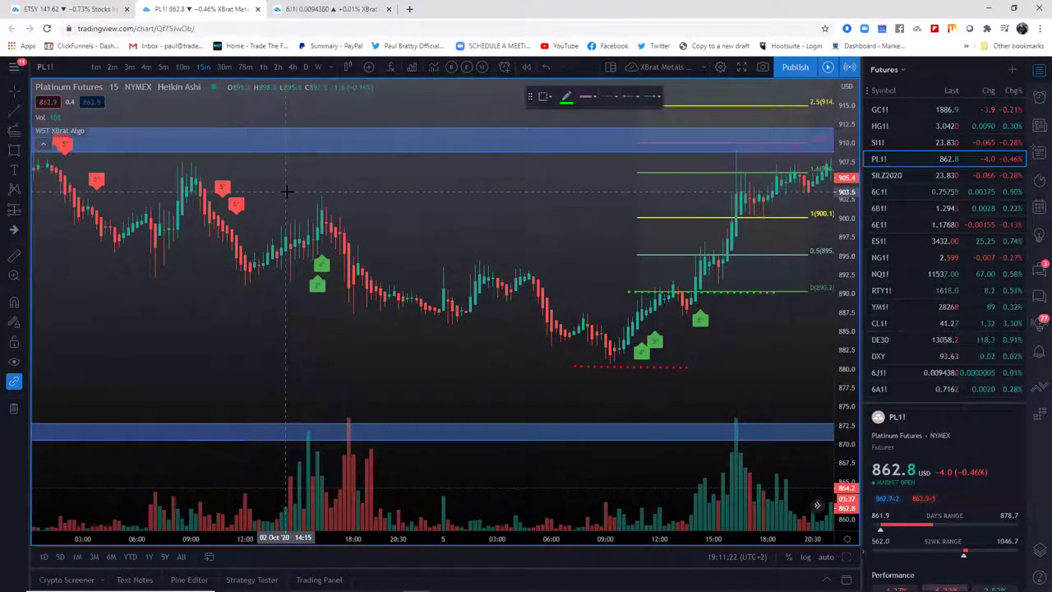
click(372, 191)
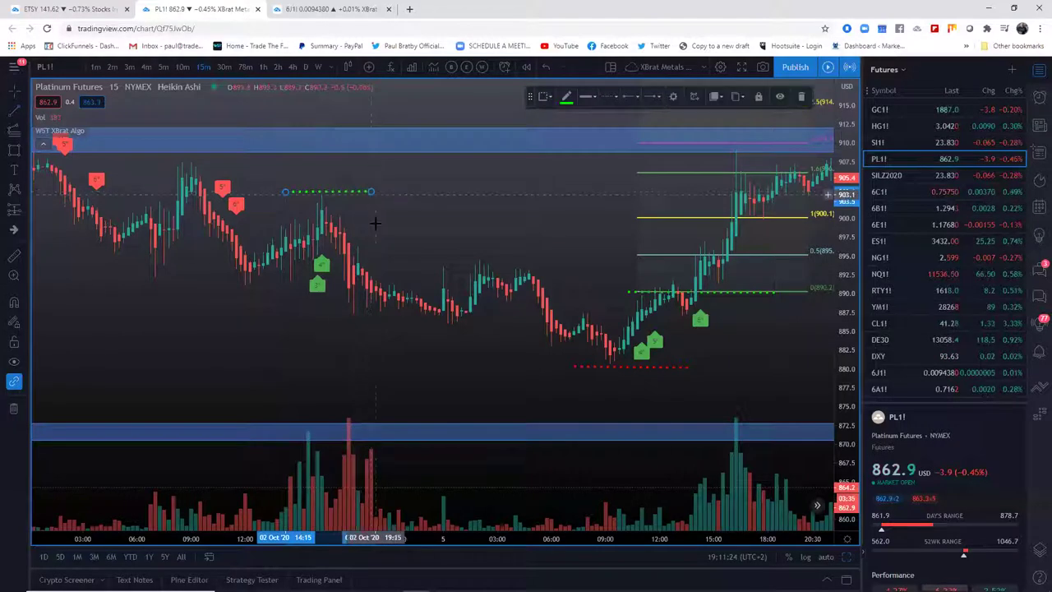
click(233, 290)
click(321, 288)
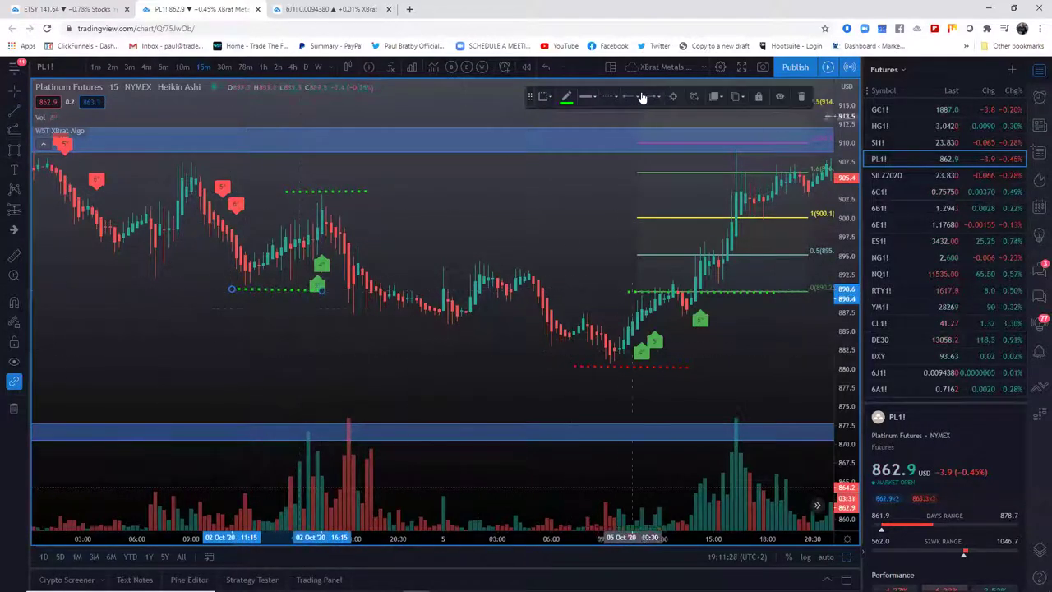
- Draw a Fibonacci extension on the 2 October move from about 890.5 to 903.5, with its third point at about 903.6
click(14, 130)
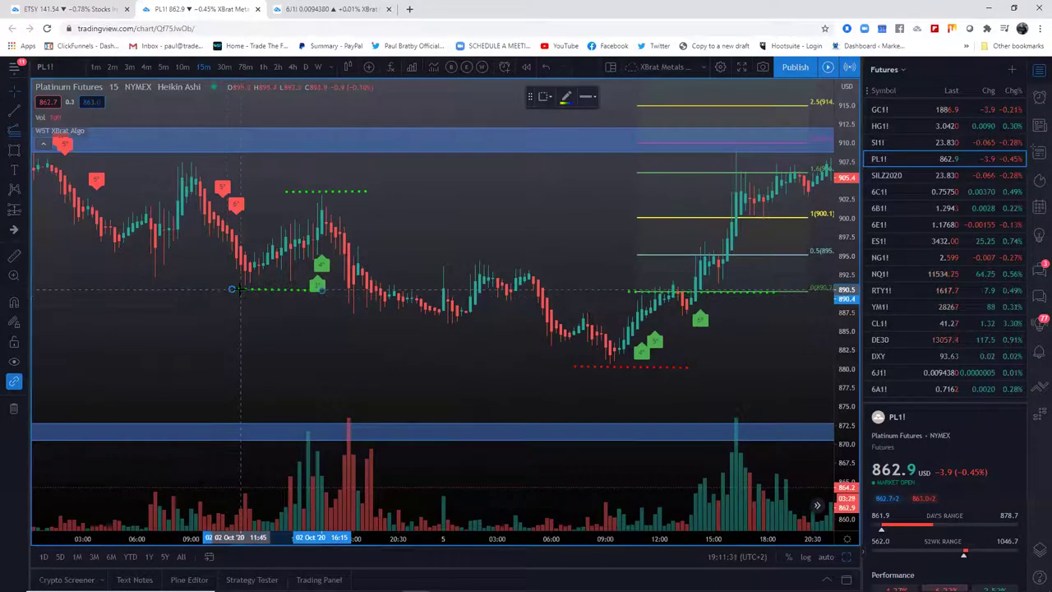
click(325, 192)
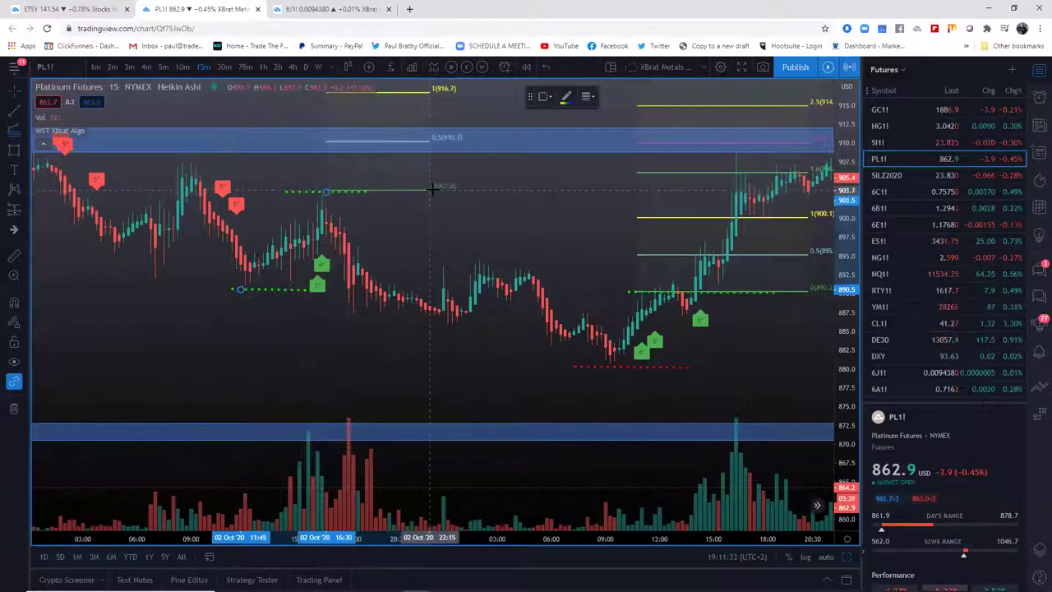
click(439, 191)
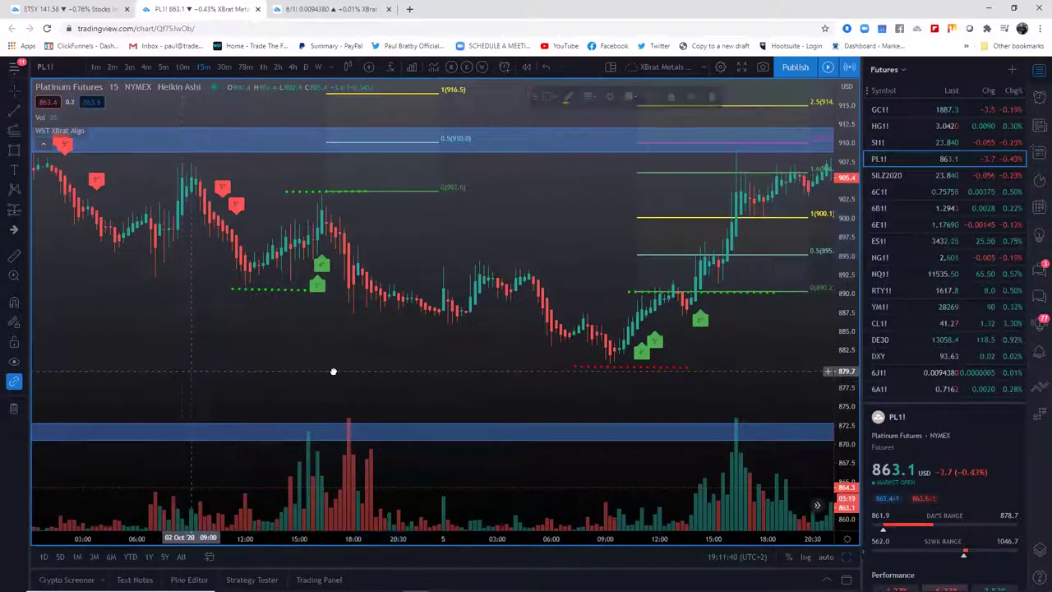
- Add the W5T EMA Cloud indicator to the 15-minute platinum chart, compare it with the buy signals and hide it
mouse_move(334, 369)
mouse_down()
mouse_move(539, 363)
mouse_move(414, 274)
mouse_up()
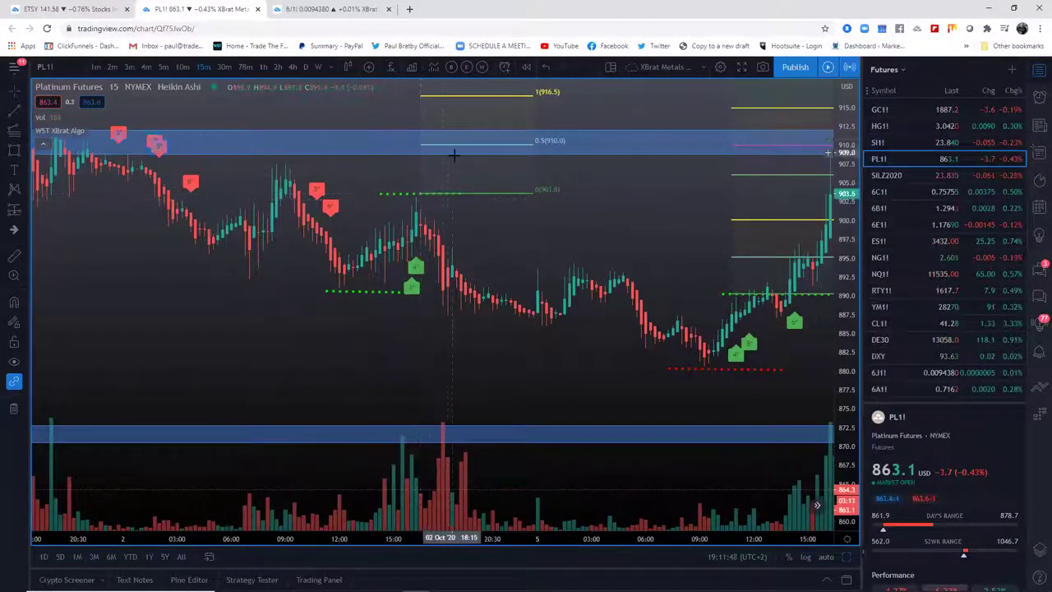
drag(658, 236, 329, 254)
drag(533, 376, 554, 353)
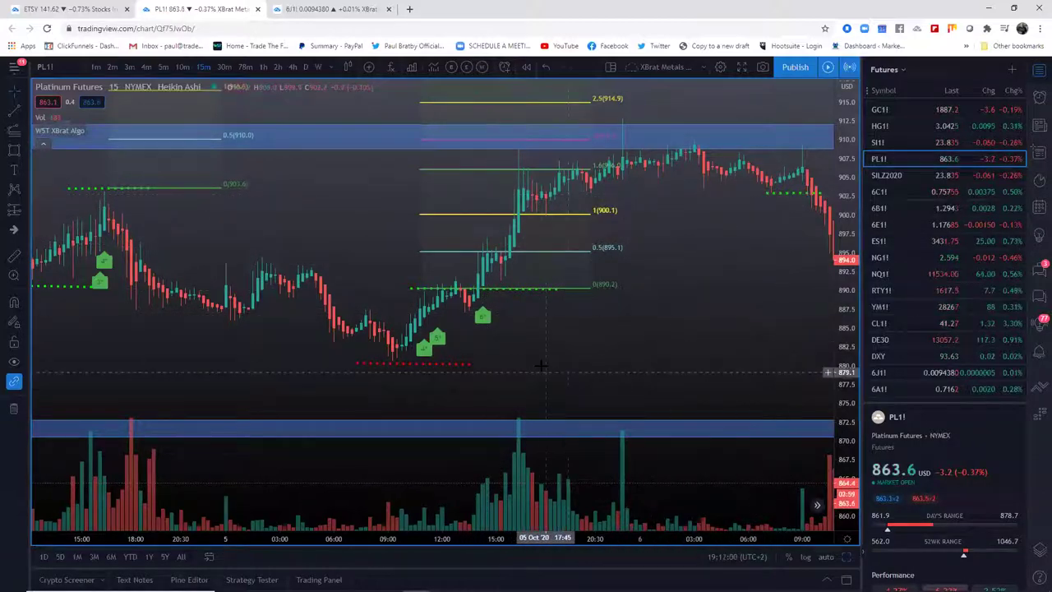
mouse_move(541, 364)
mouse_down()
mouse_move(601, 357)
mouse_move(567, 378)
mouse_move(530, 376)
mouse_up()
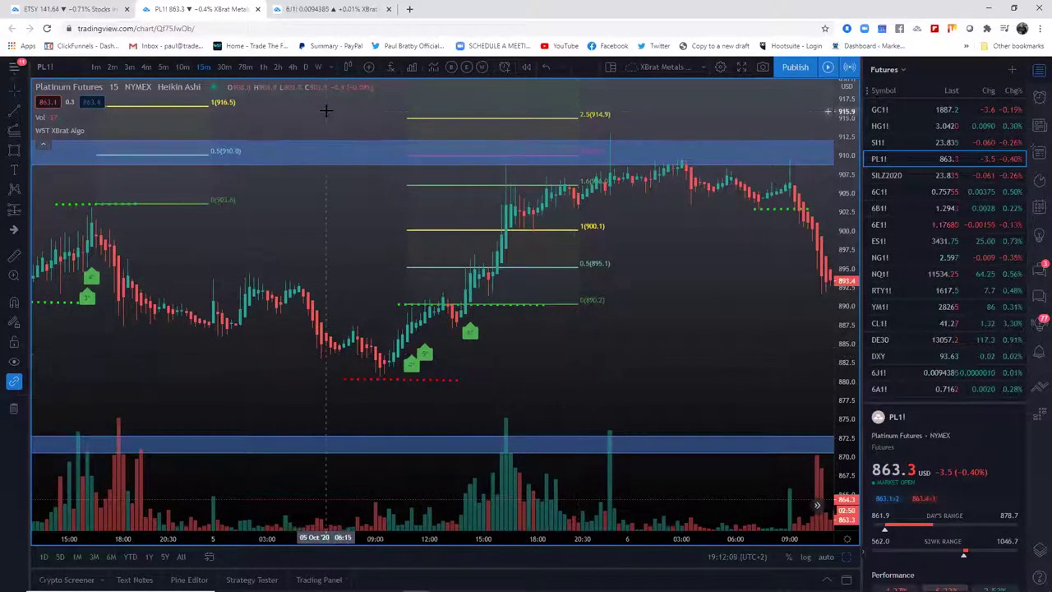
click(393, 69)
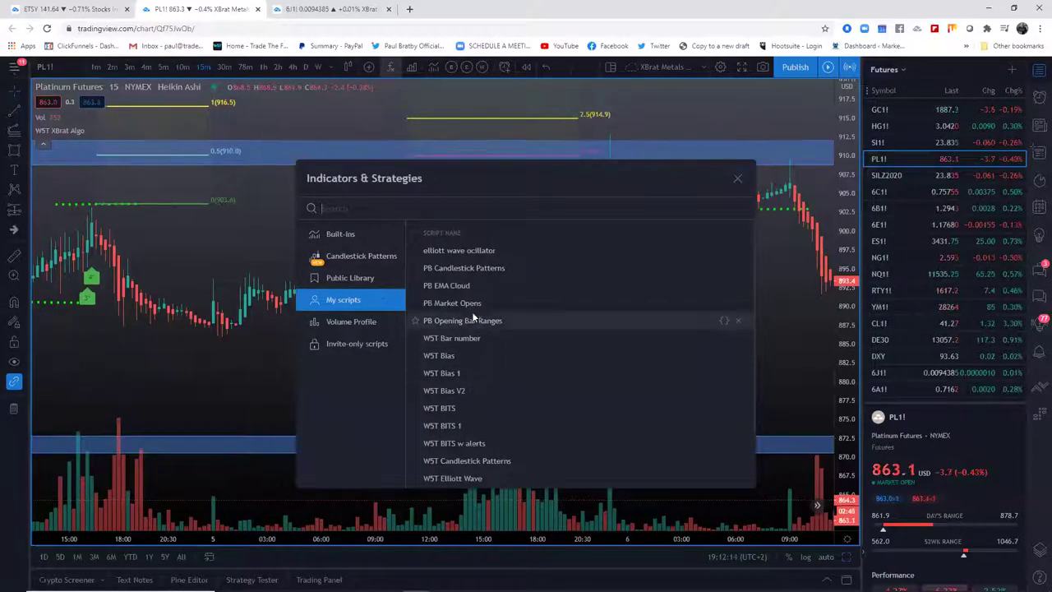
click(493, 285)
click(737, 179)
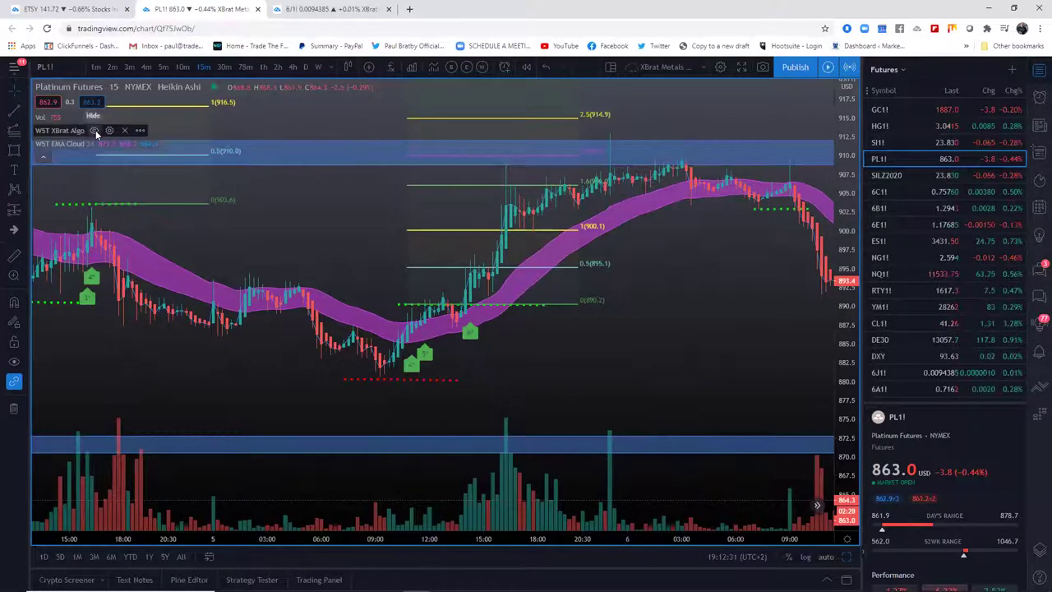
click(94, 130)
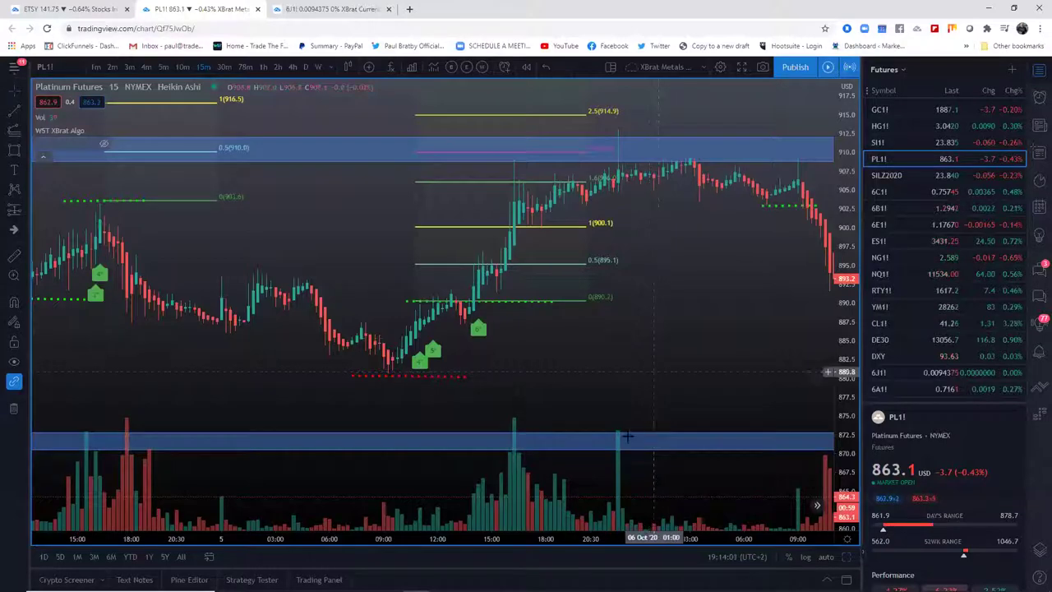
- Show the Stocks Inner Circle watchlist in the stocks layout and review the 4-hour TWLO, AMD and BMY charts
click(36, 14)
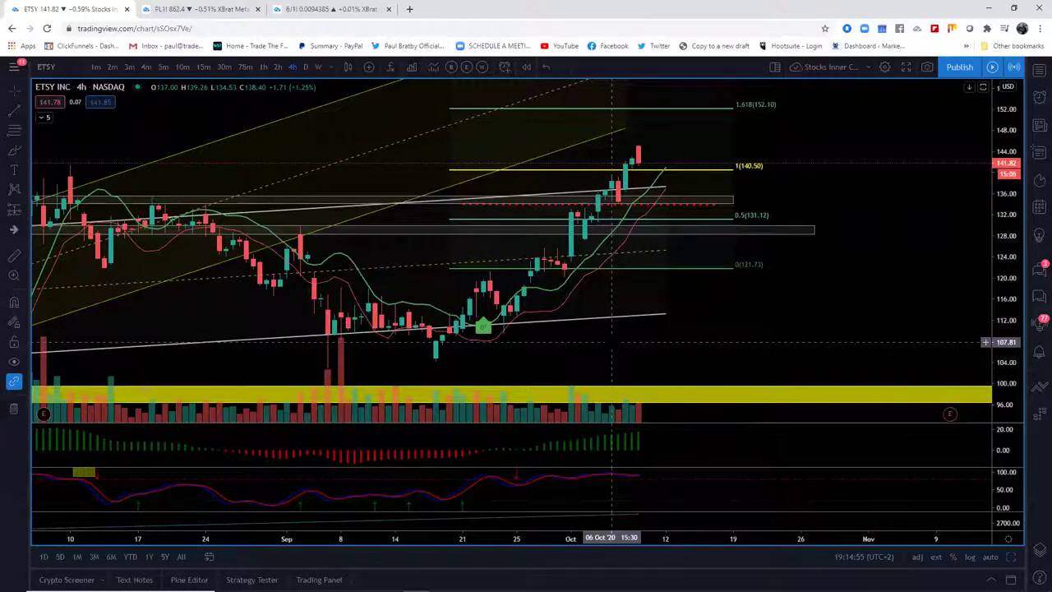
click(1037, 71)
click(897, 257)
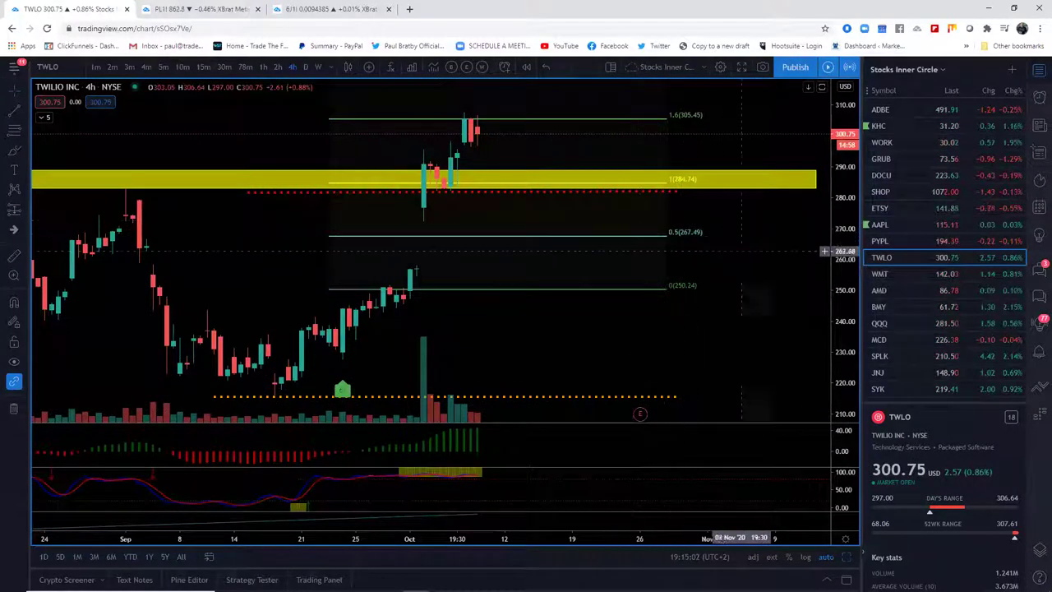
click(880, 292)
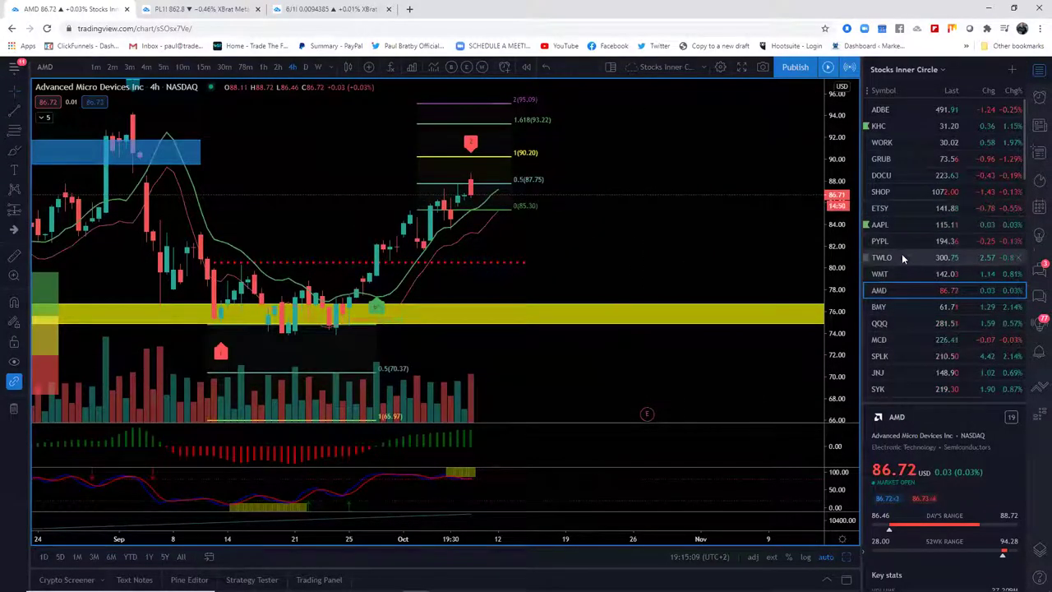
click(898, 308)
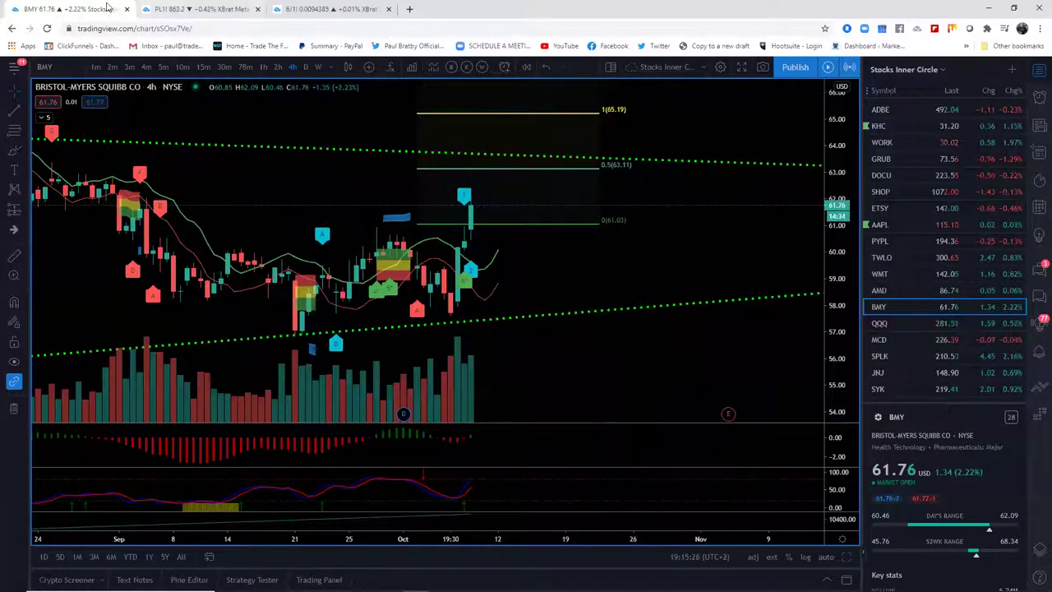
- Switch to the currencies layout, load British Pound Futures (6B1!) and review the 10-minute chart's signals back to 7 October
click(202, 10)
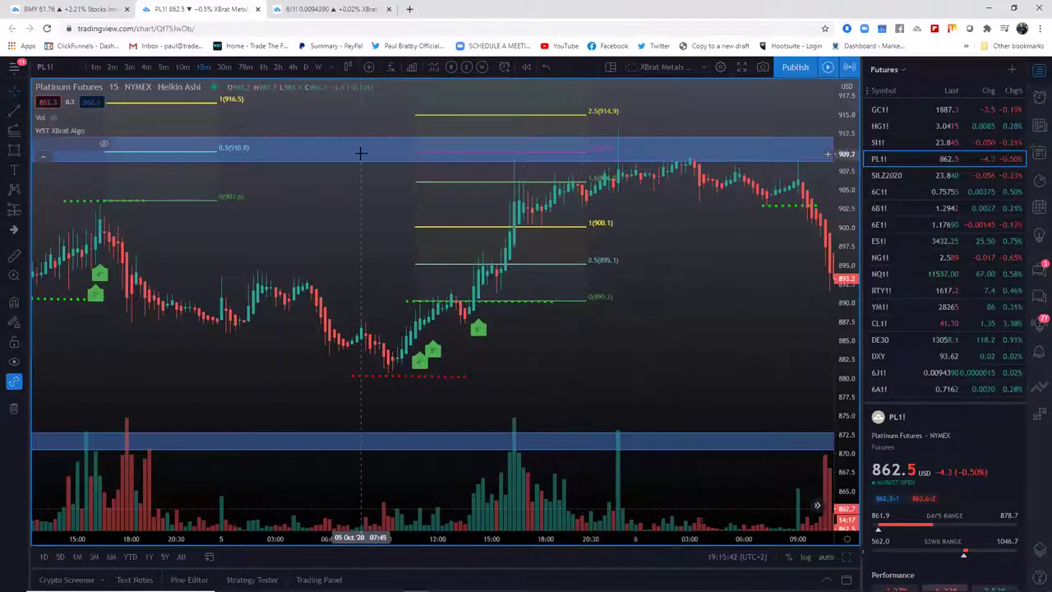
click(298, 10)
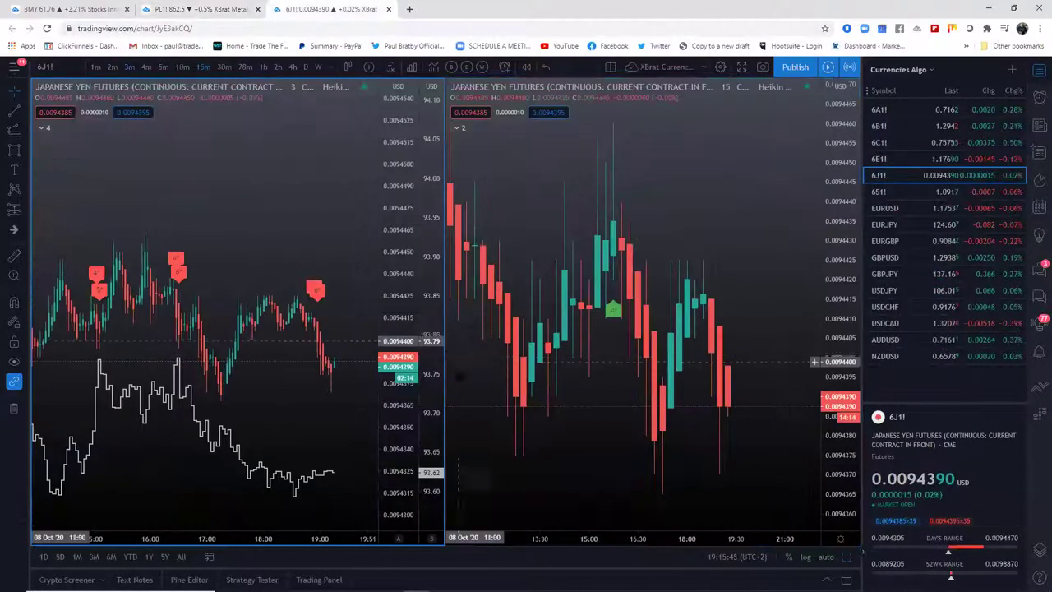
drag(220, 540, 257, 538)
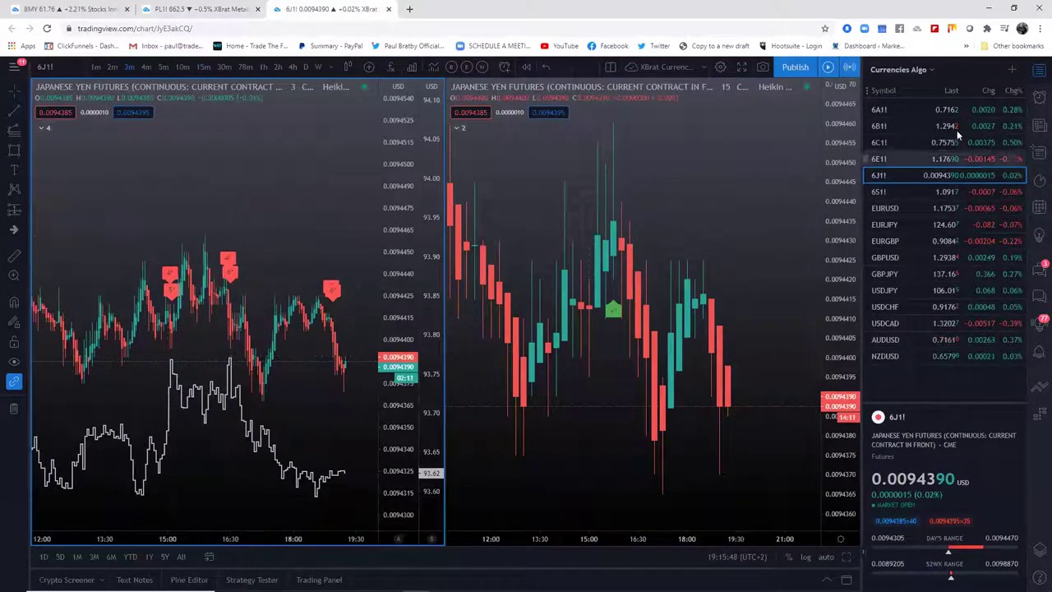
click(880, 126)
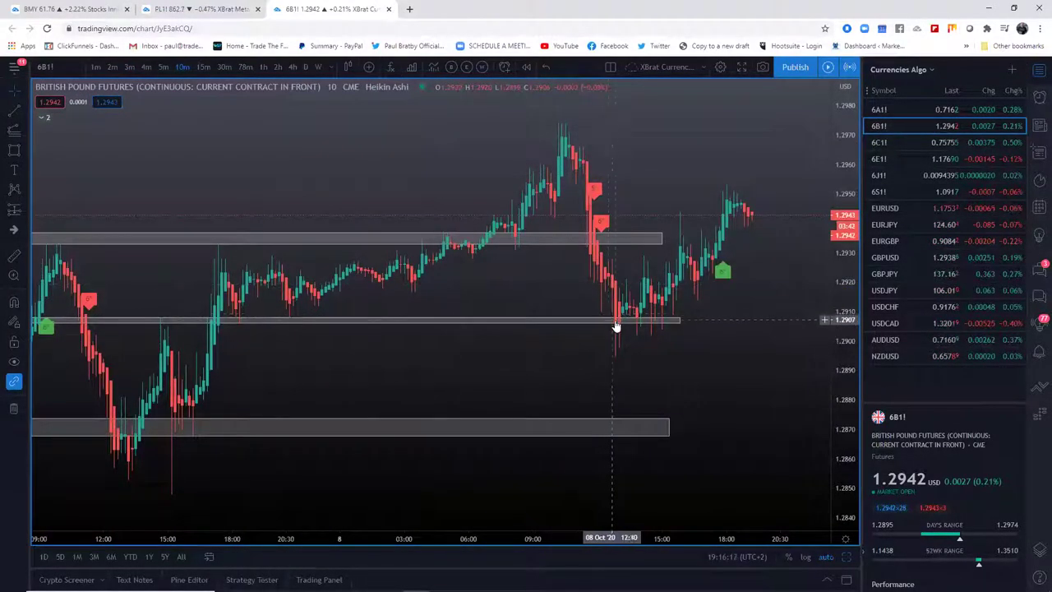
drag(378, 362, 667, 343)
drag(309, 380, 499, 360)
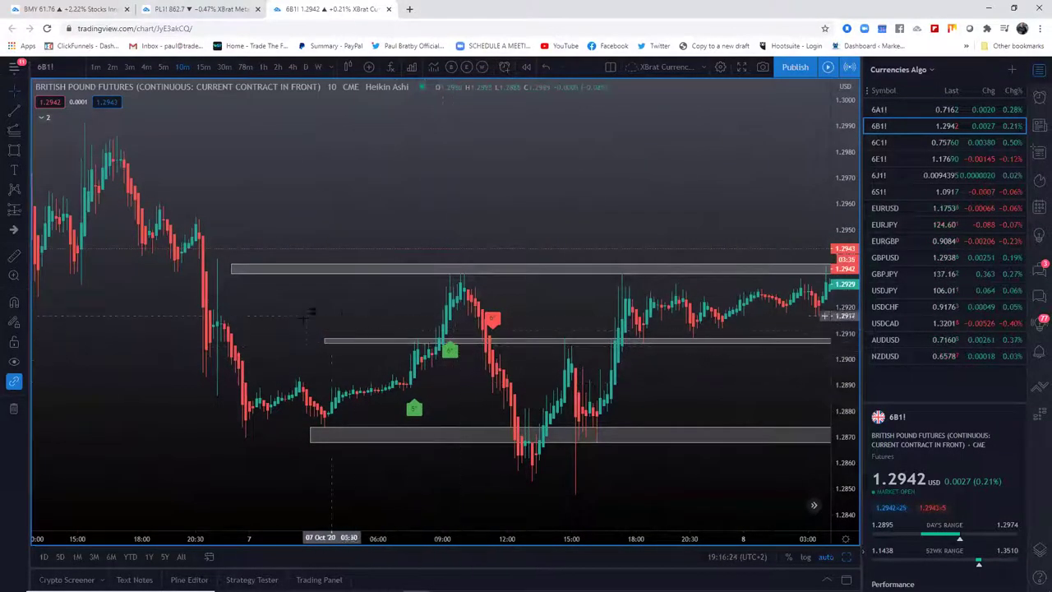
- Review the British Pound Futures signals against the marked zones from 7 October through 8 October on the 10-minute chart
drag(306, 318, 497, 300)
drag(245, 366, 453, 348)
drag(253, 385, 463, 363)
drag(553, 377, 63, 381)
drag(536, 271, 117, 206)
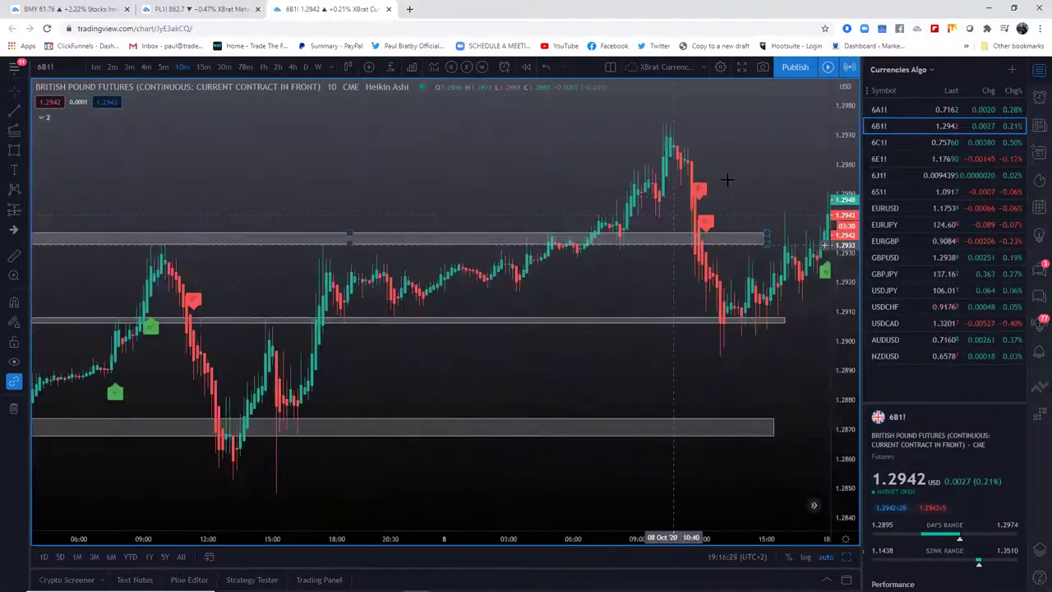
drag(742, 174, 682, 161)
- Return to the metals layout, set the E-Mini Russell 2000 chart to 10 minutes and review the buy and sell signals around 6 October
click(227, 13)
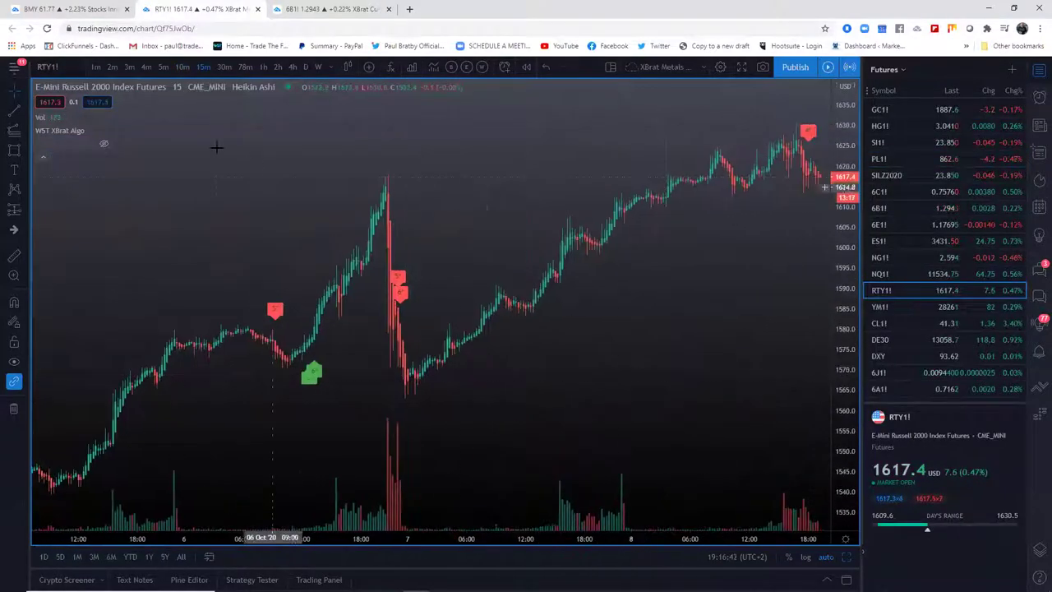
drag(313, 140, 258, 126)
click(182, 68)
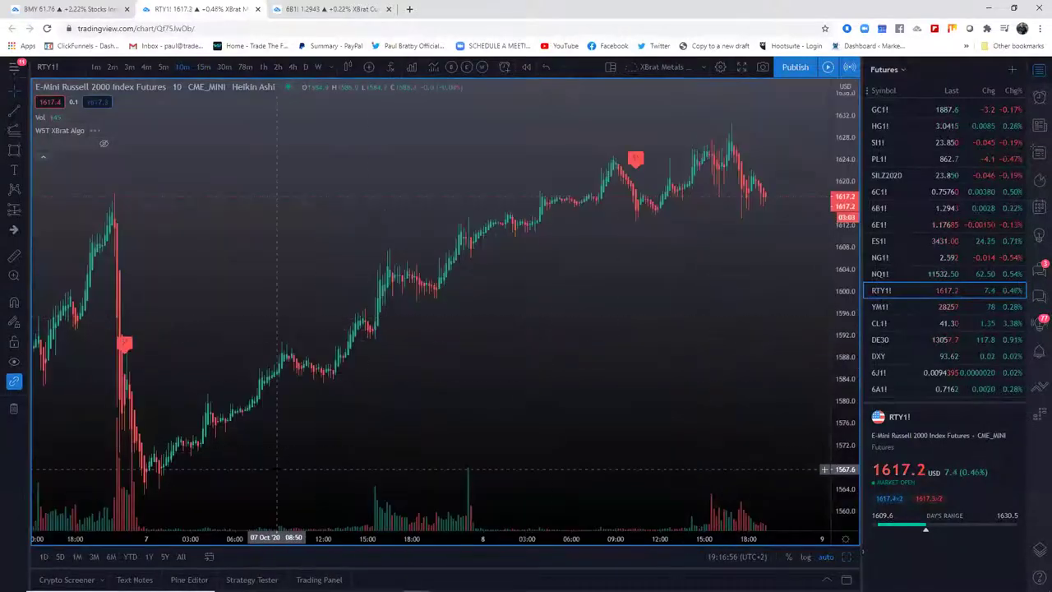
drag(277, 467, 512, 428)
drag(853, 186, 838, 337)
drag(567, 419, 834, 362)
drag(655, 536, 501, 536)
drag(345, 380, 402, 388)
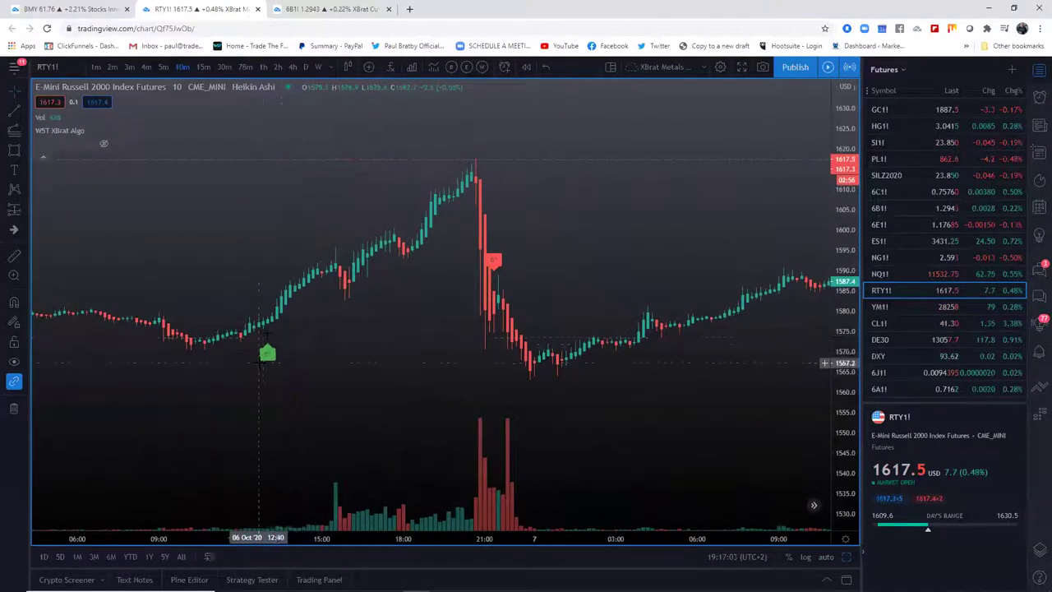
scroll(316, 369, left, 10)
drag(264, 367, 430, 367)
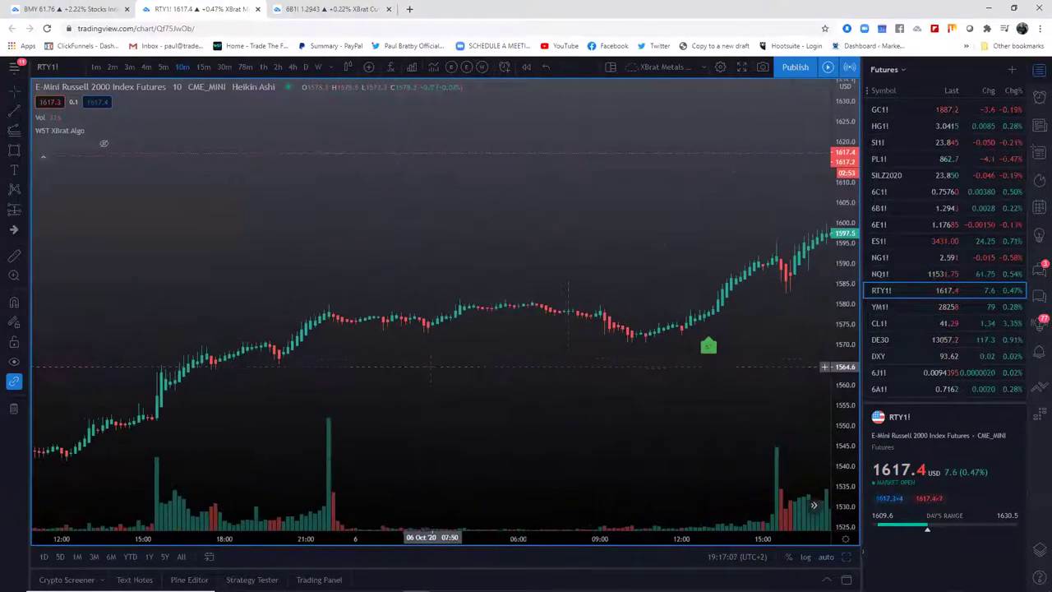
drag(612, 407, 366, 415)
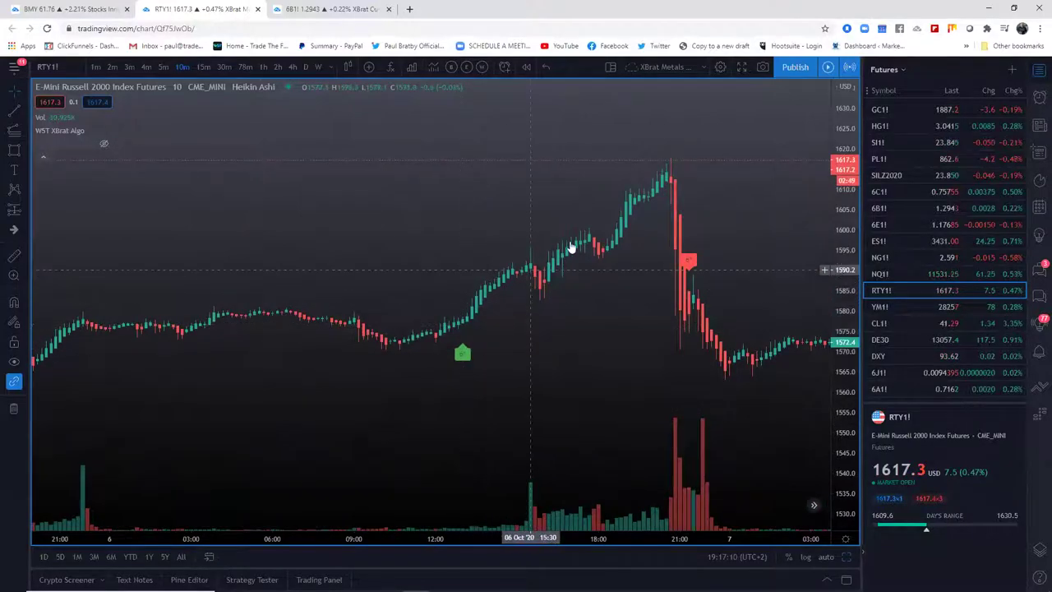
- Load S&P 500 E-mini Futures (ES1!) on the 5-minute interval and review the signals from 8 October back to 2 October
click(893, 242)
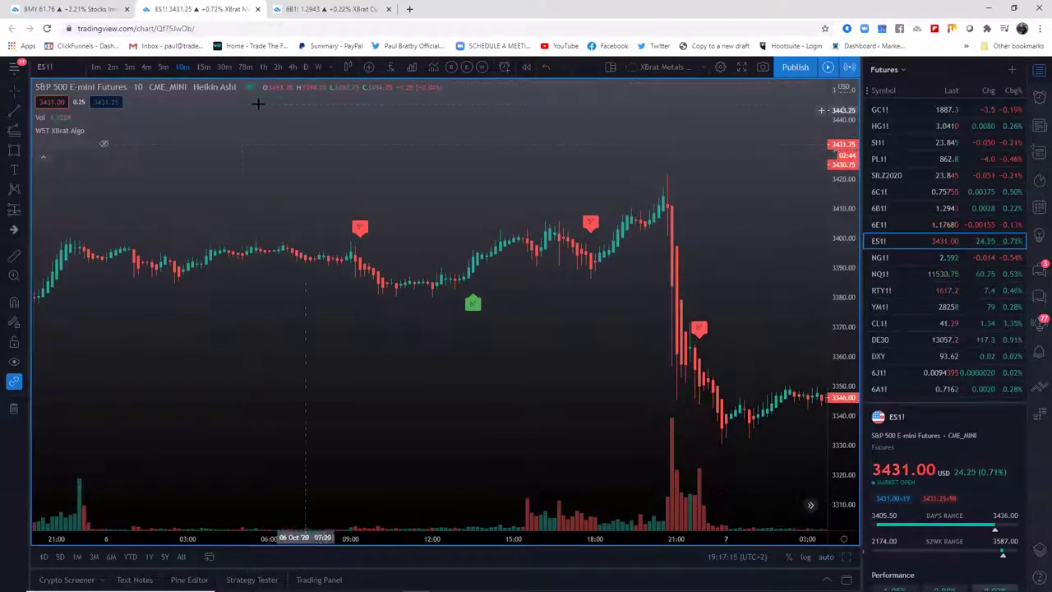
click(163, 67)
drag(724, 340, 540, 360)
drag(541, 536, 676, 534)
drag(648, 388, 246, 420)
drag(481, 418, 321, 452)
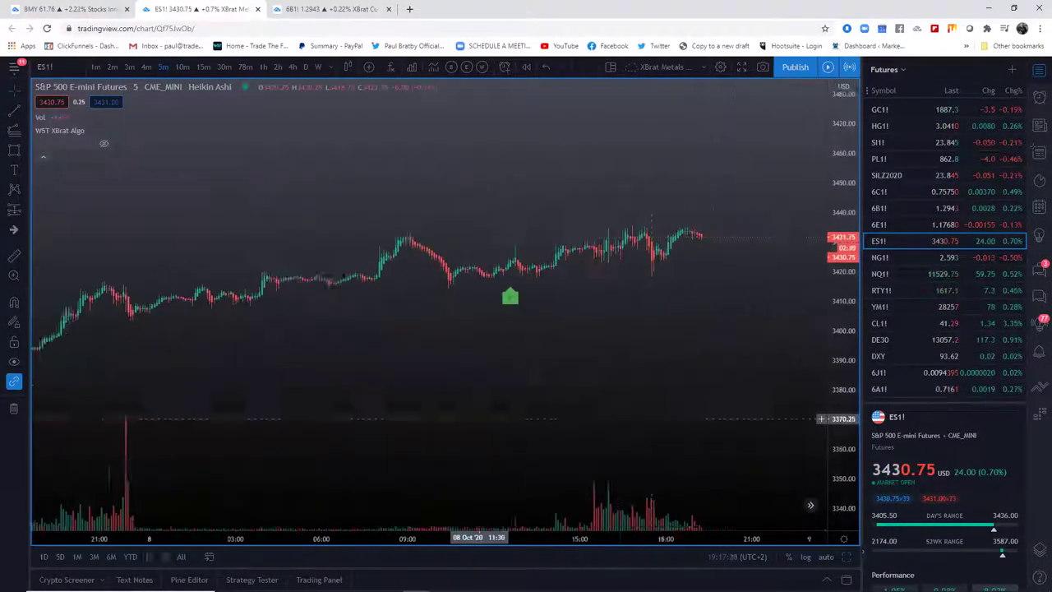
mouse_move(570, 409)
mouse_down()
mouse_move(513, 417)
mouse_move(590, 403)
mouse_up()
drag(469, 532, 682, 531)
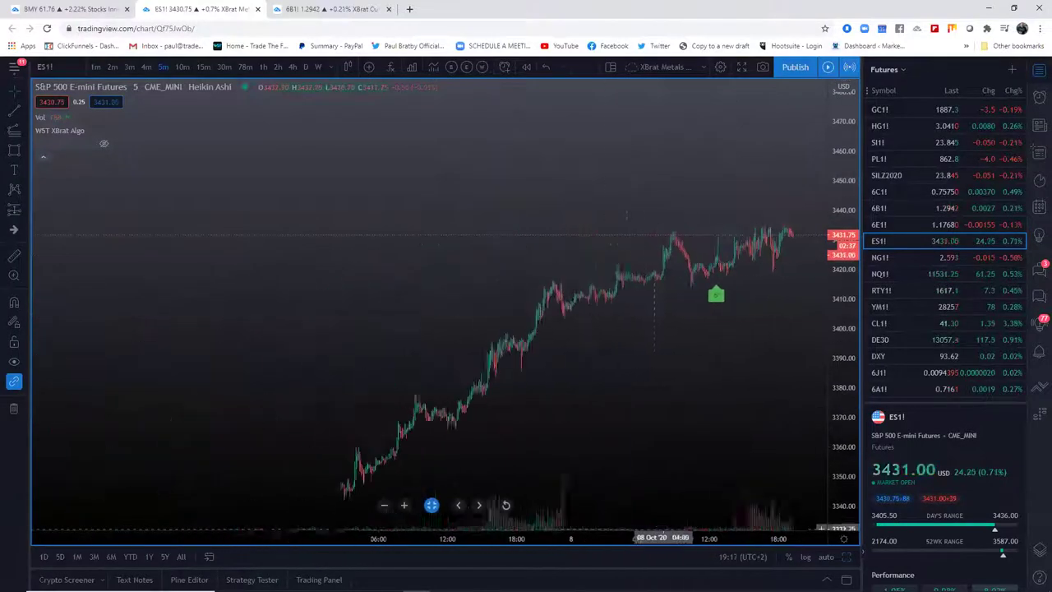
drag(628, 444, 675, 321)
drag(547, 408, 719, 409)
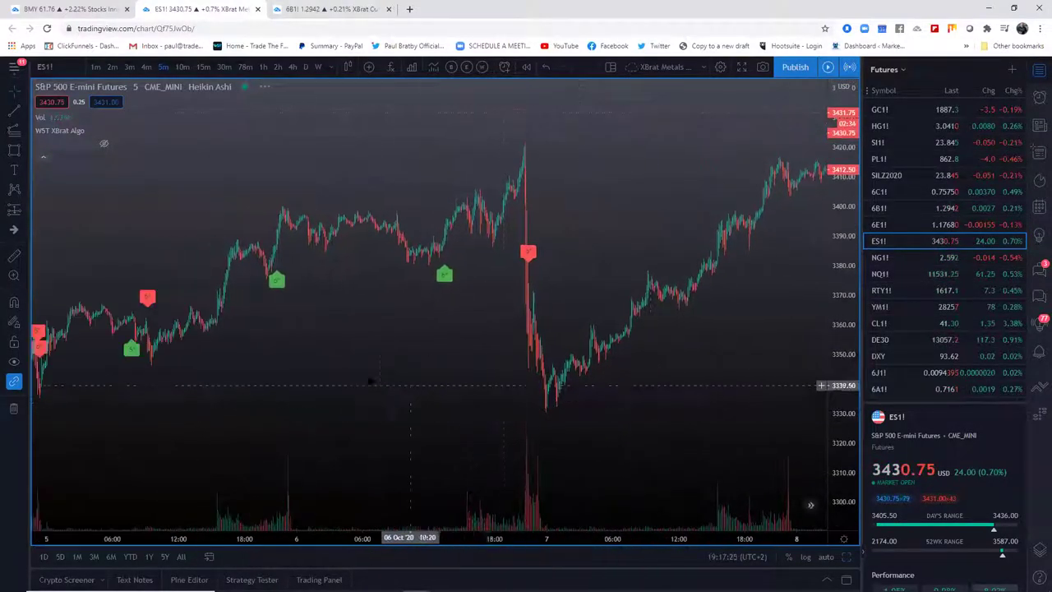
drag(369, 381, 475, 417)
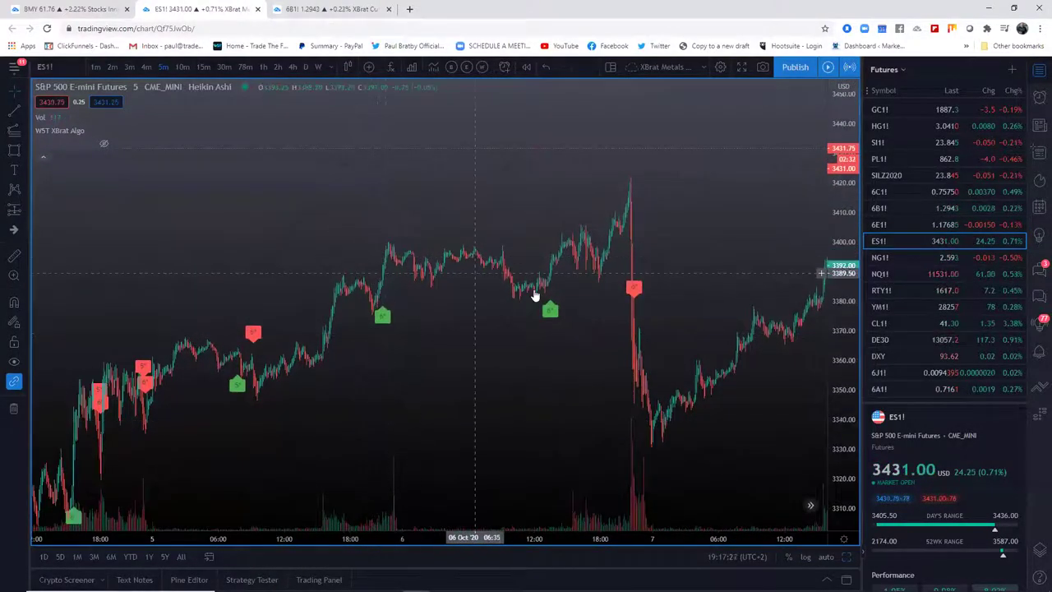
scroll(636, 349, left, 5)
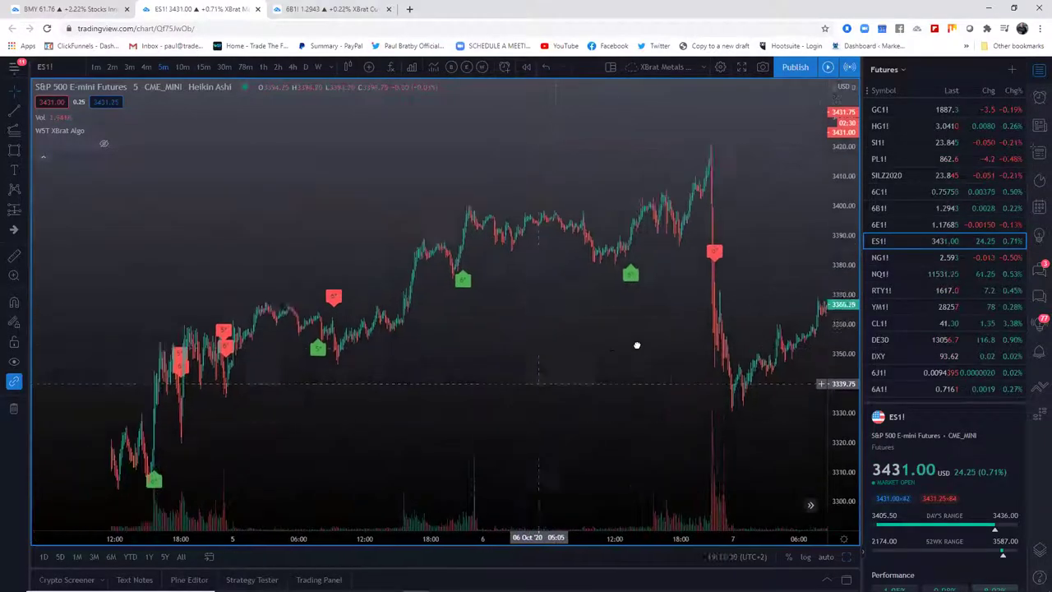
scroll(444, 320, left, 6)
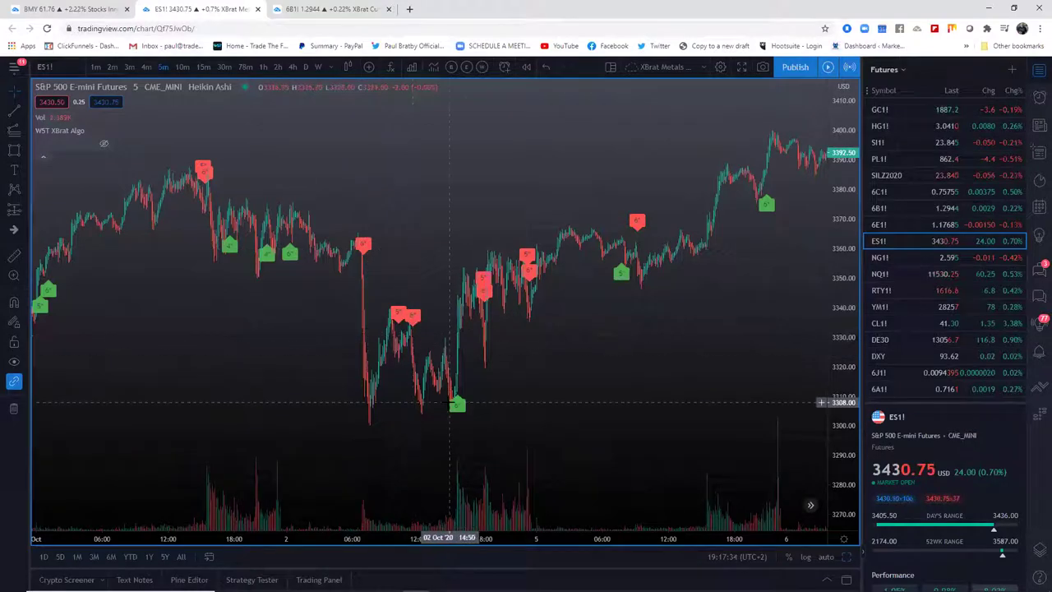
drag(503, 384, 713, 473)
- Examine the 2 October sell and buy signals on the S&P 500 E-mini chart up close, including the moves following them
scroll(614, 326, up, 5)
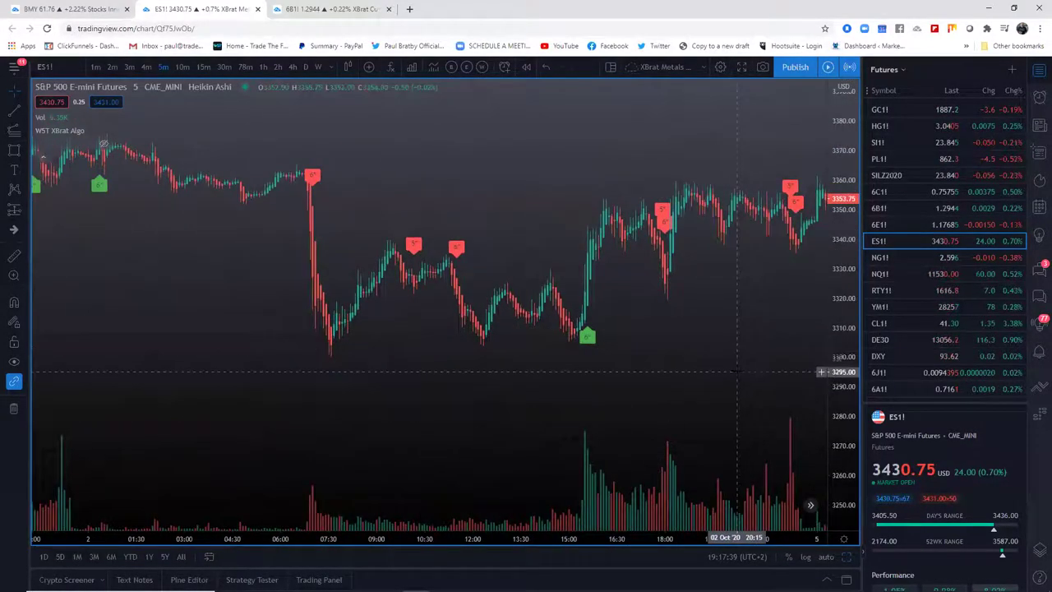
drag(707, 334, 676, 381)
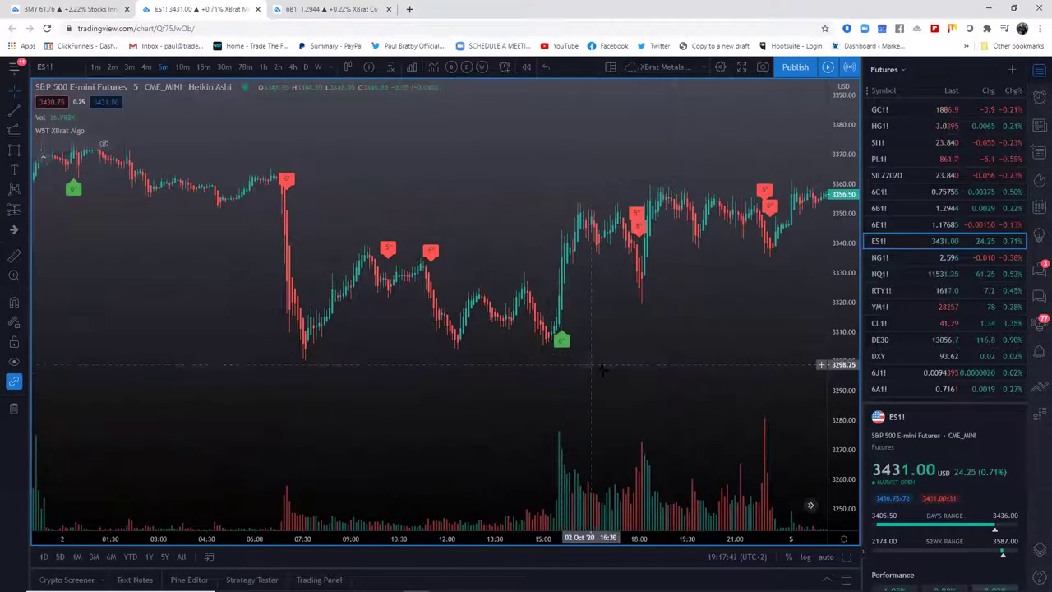
drag(613, 374, 705, 376)
drag(665, 532, 543, 494)
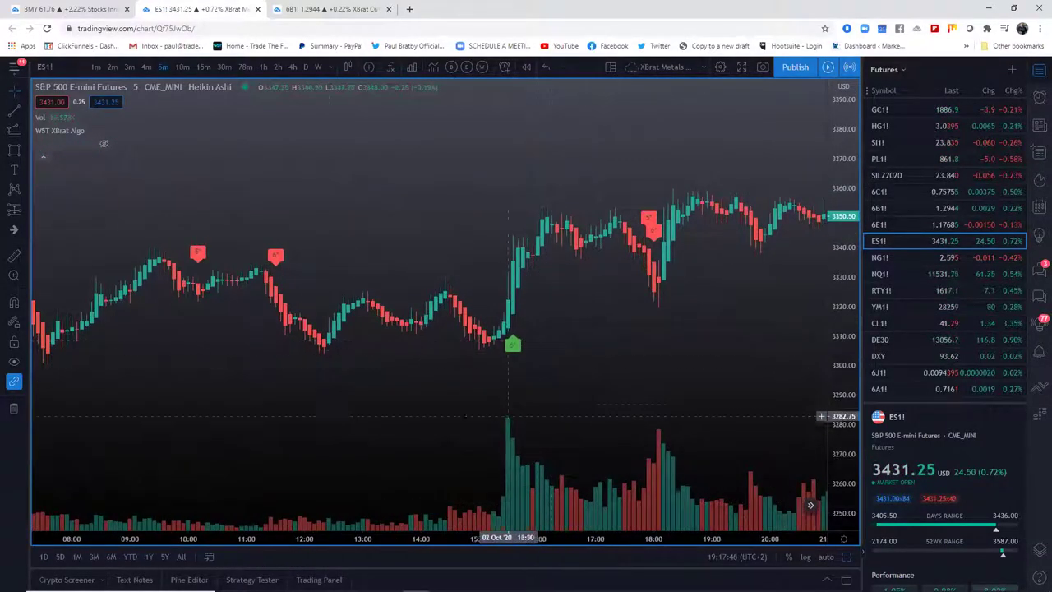
drag(617, 376, 687, 376)
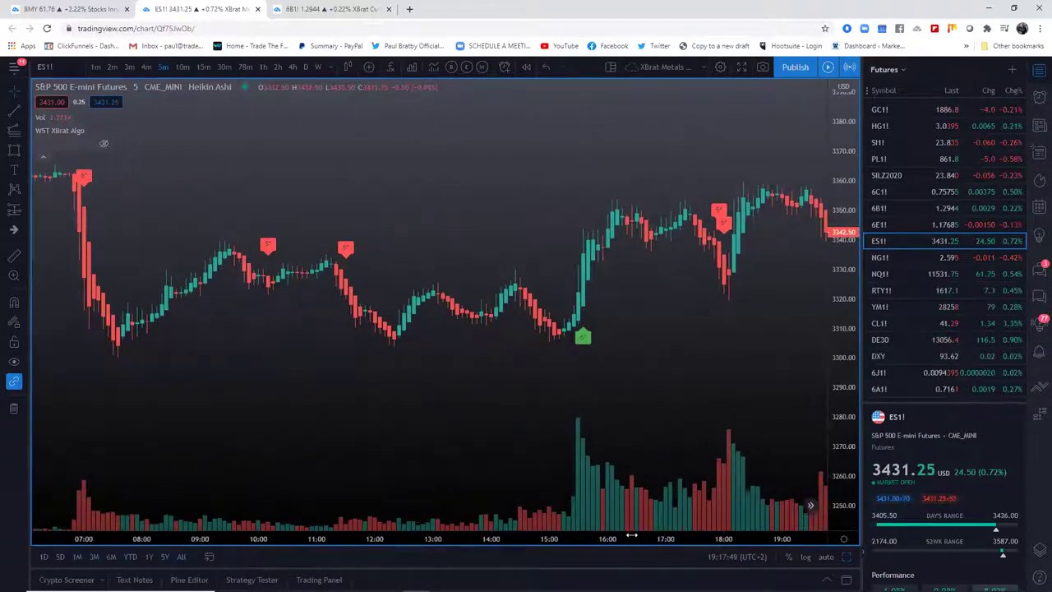
drag(632, 535, 508, 535)
drag(526, 370, 566, 369)
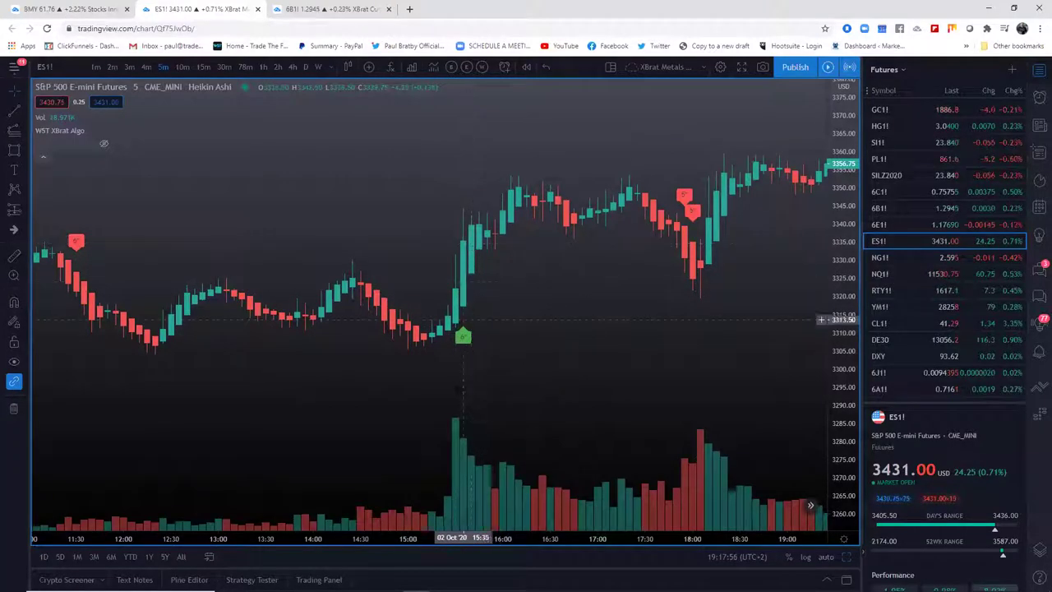
drag(440, 539, 692, 540)
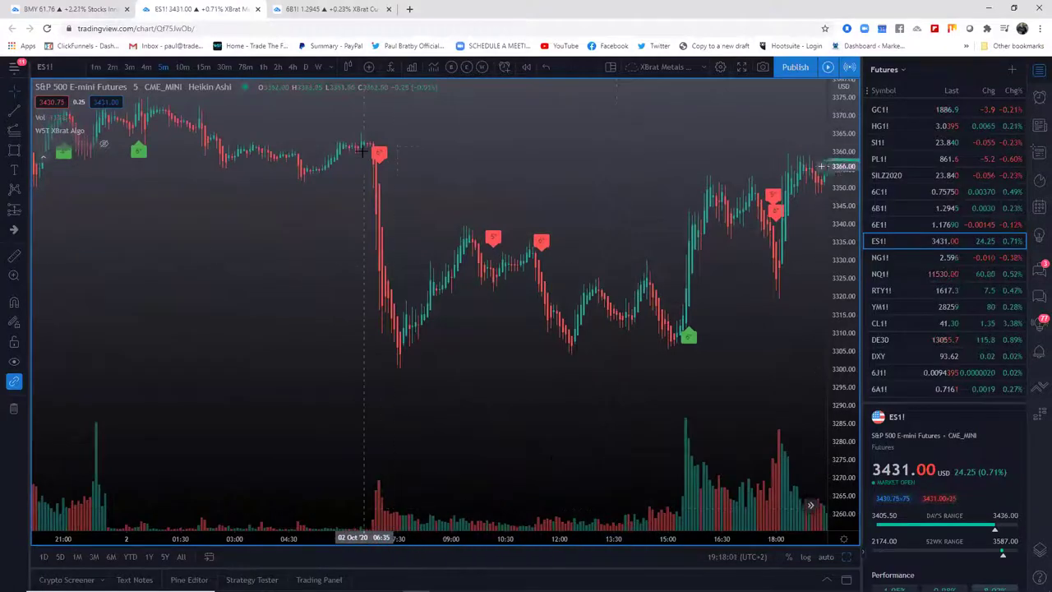
drag(719, 366, 522, 375)
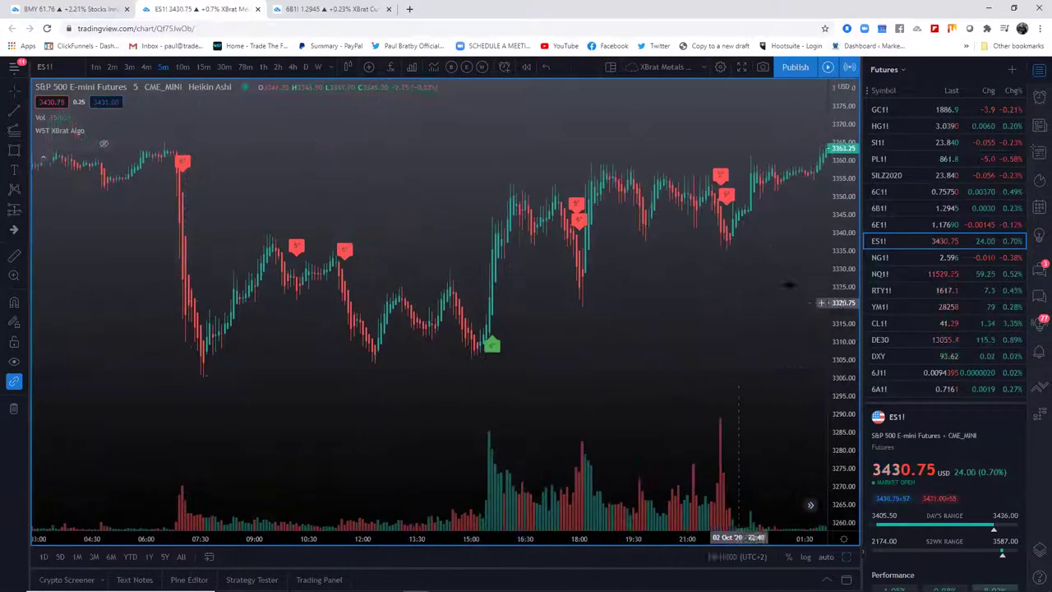
- Look over the Light Crude Oil chart, load Silver Futures (SI1!) and review the 8 October signals on the 3-minute chart
click(879, 323)
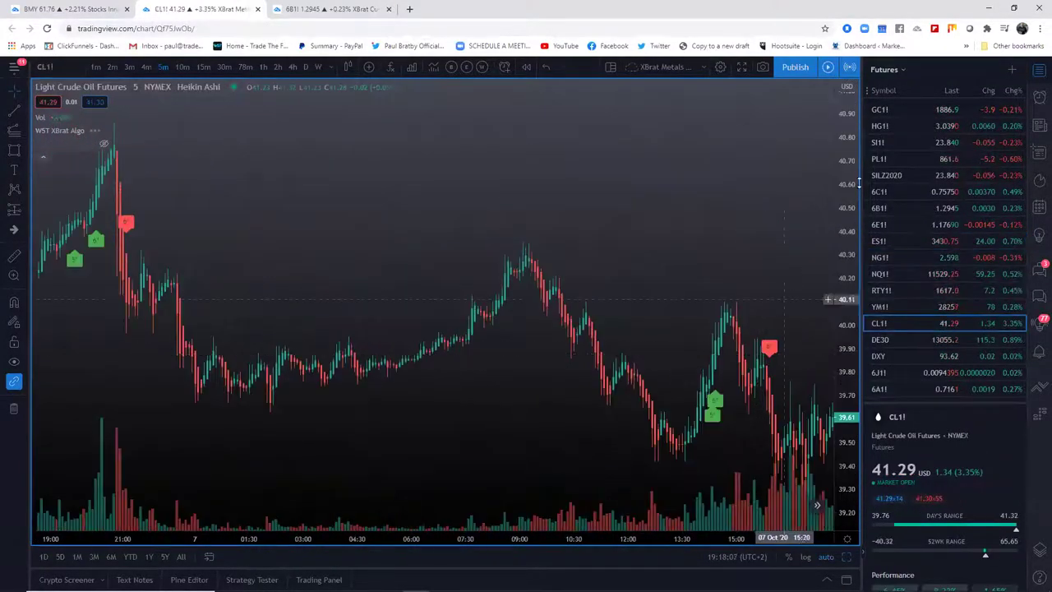
click(877, 142)
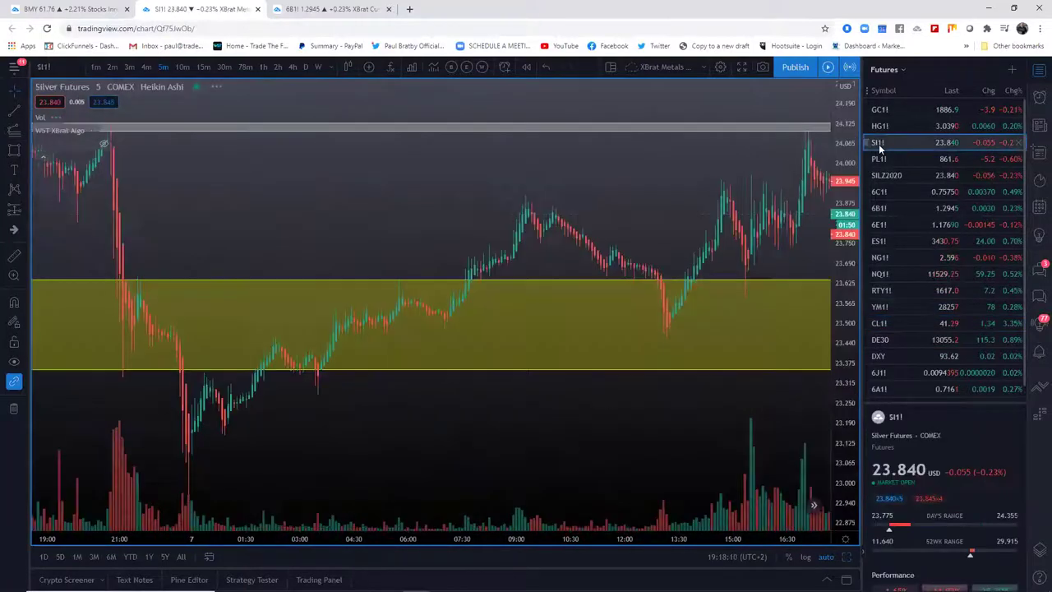
drag(462, 533, 505, 533)
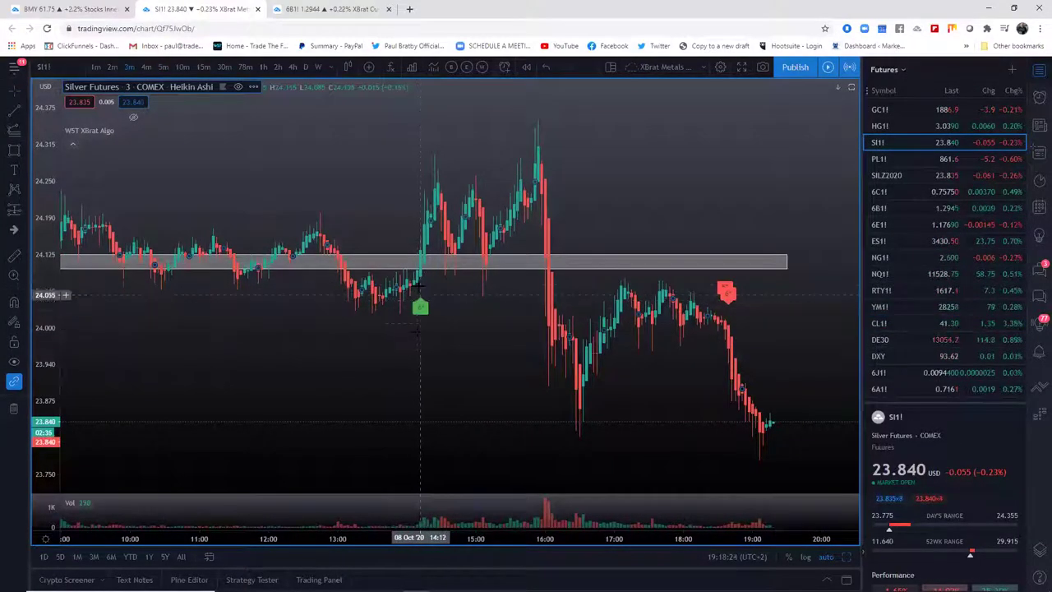
click(415, 260)
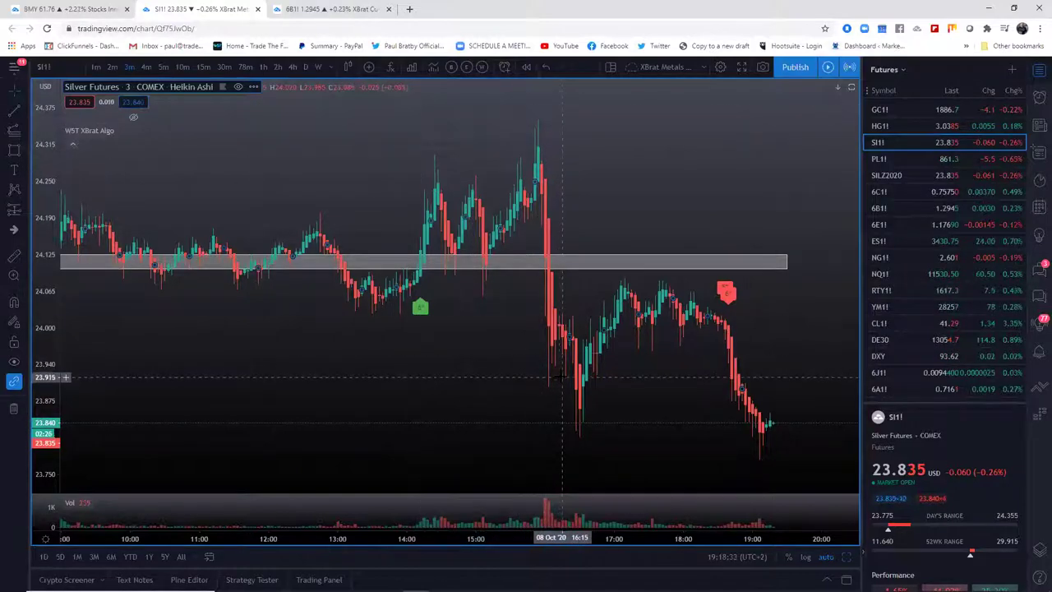
scroll(567, 379, up, 3)
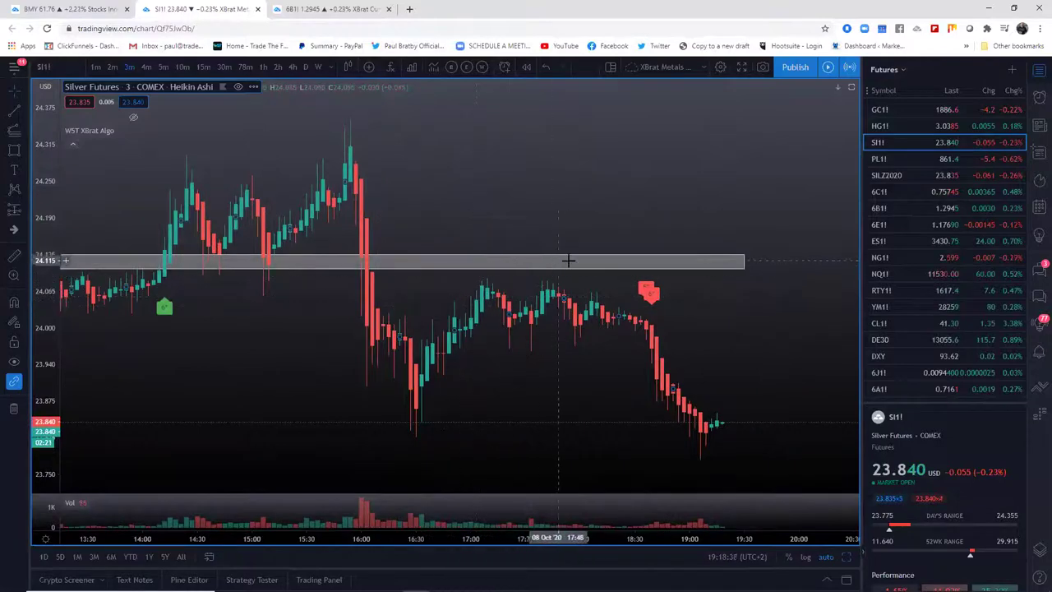
scroll(625, 370, up, 3)
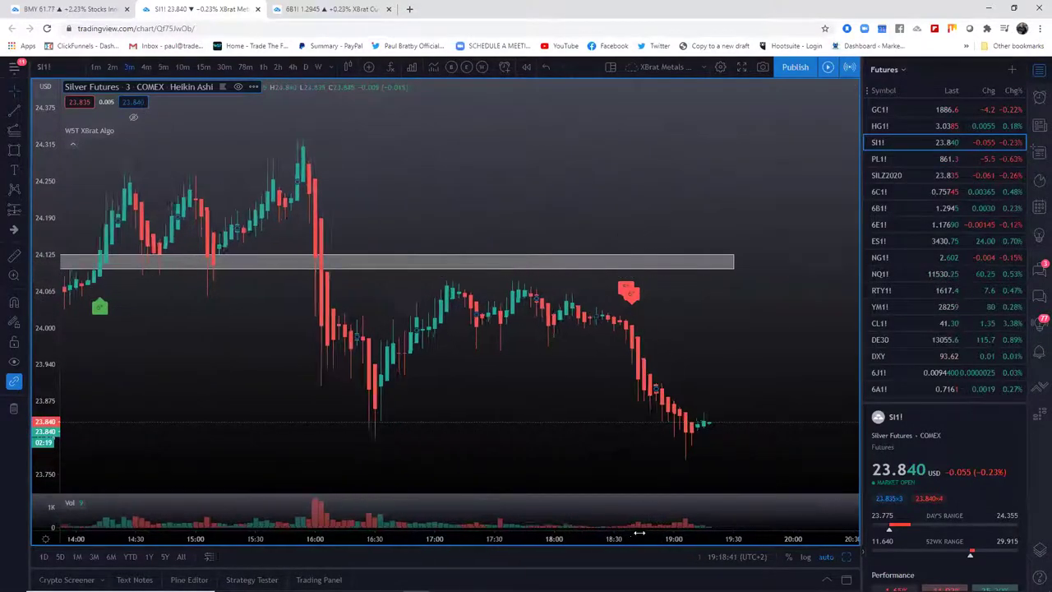
scroll(546, 394, up, 1)
drag(589, 221, 631, 235)
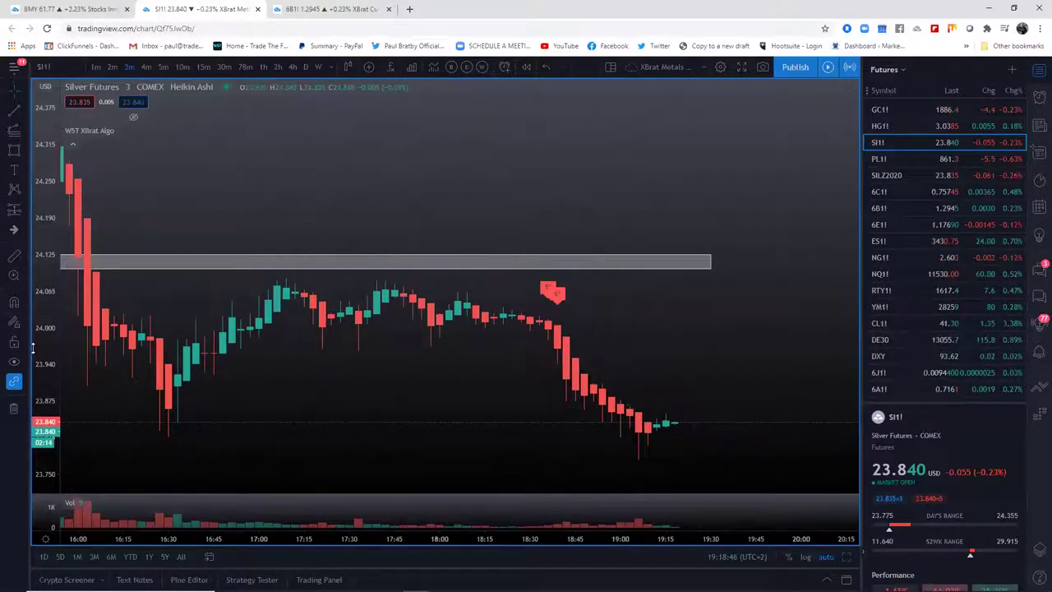
- Draw a horizontal dotted trend line at about 24.090 above the silver highs, from about 17:00 to 19:06 on 8 October
drag(34, 348, 76, 272)
mouse_move(457, 460)
mouse_down()
mouse_move(424, 359)
mouse_move(448, 368)
mouse_up()
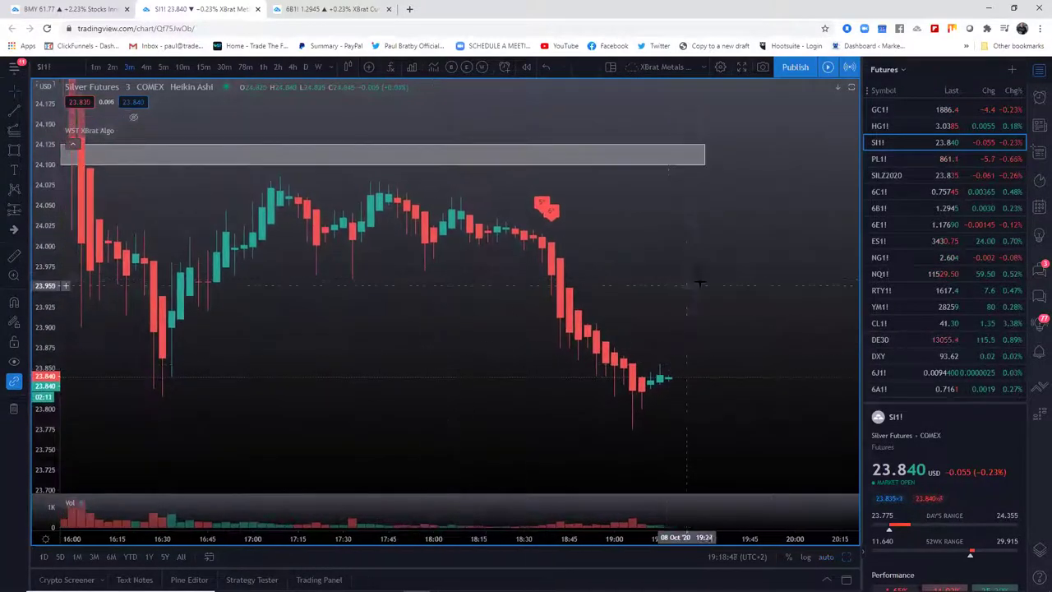
drag(630, 296, 657, 291)
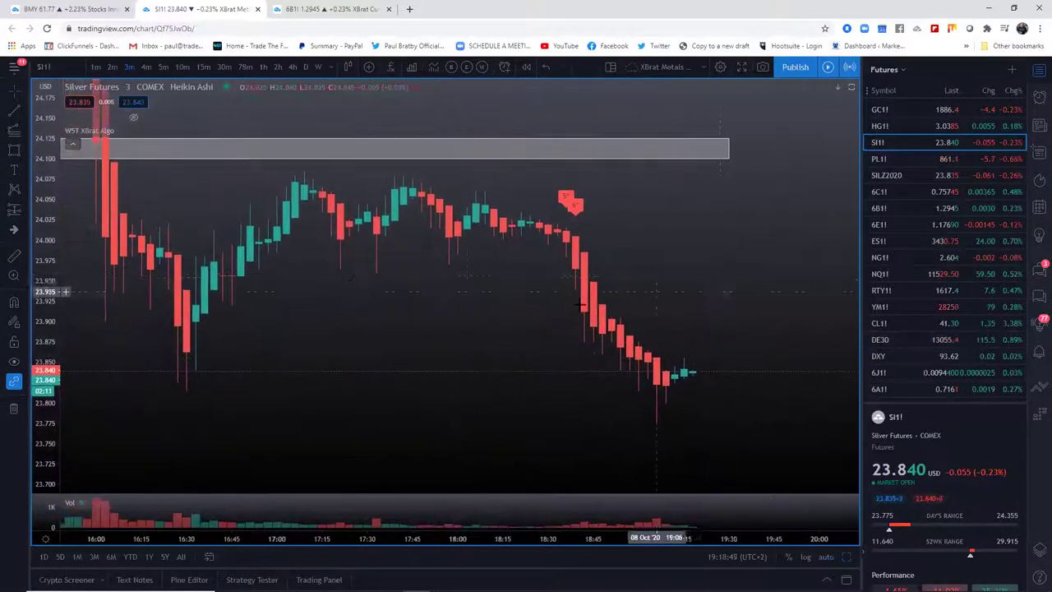
click(20, 117)
drag(276, 168, 657, 167)
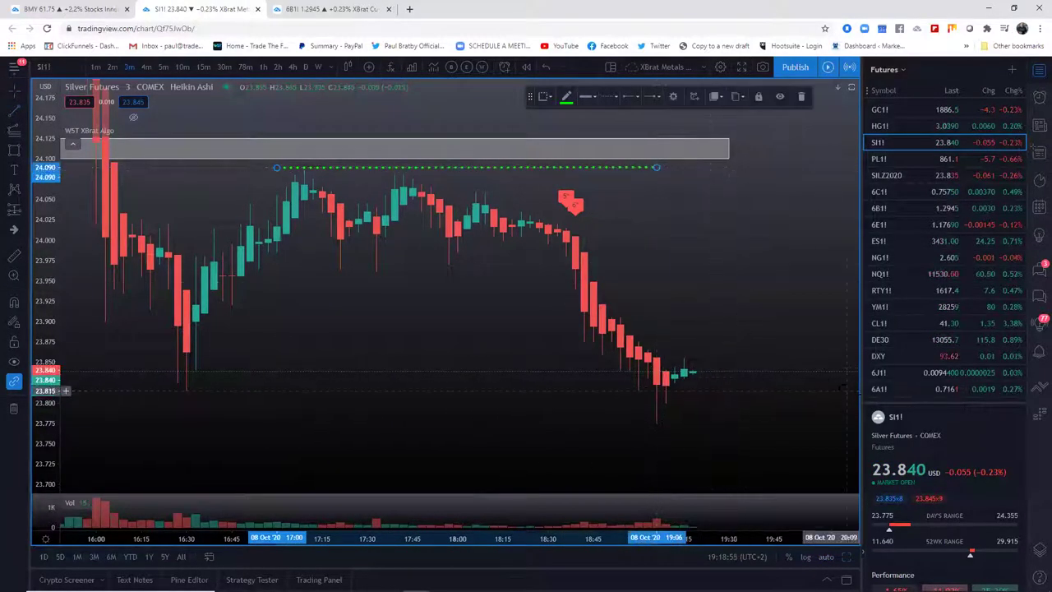
- Recolour the dotted line red and move it down to about 24.04 at the silver sell signals
drag(43, 340, 46, 280)
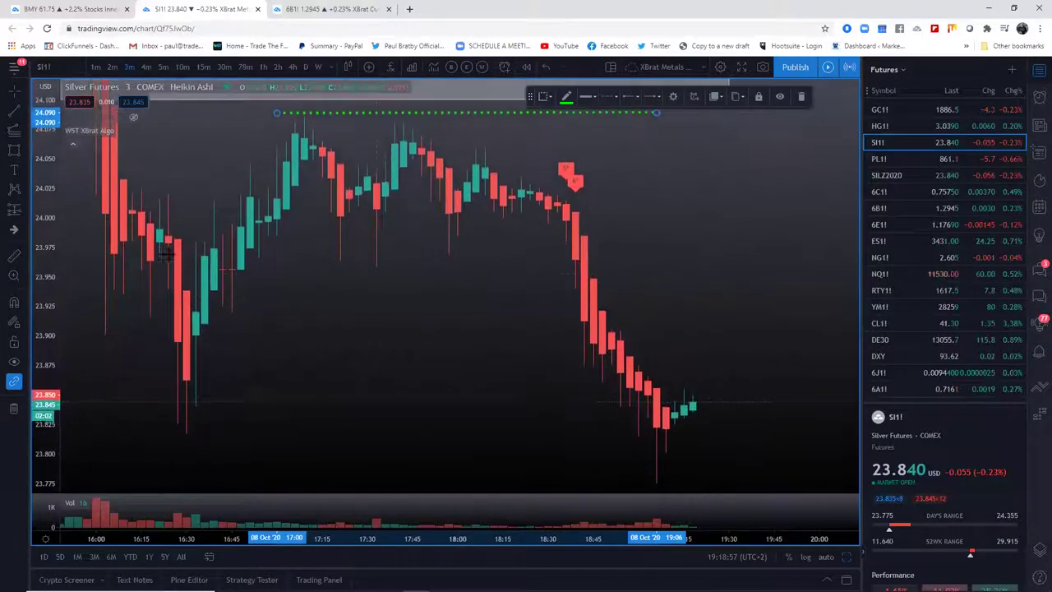
drag(482, 318, 479, 330)
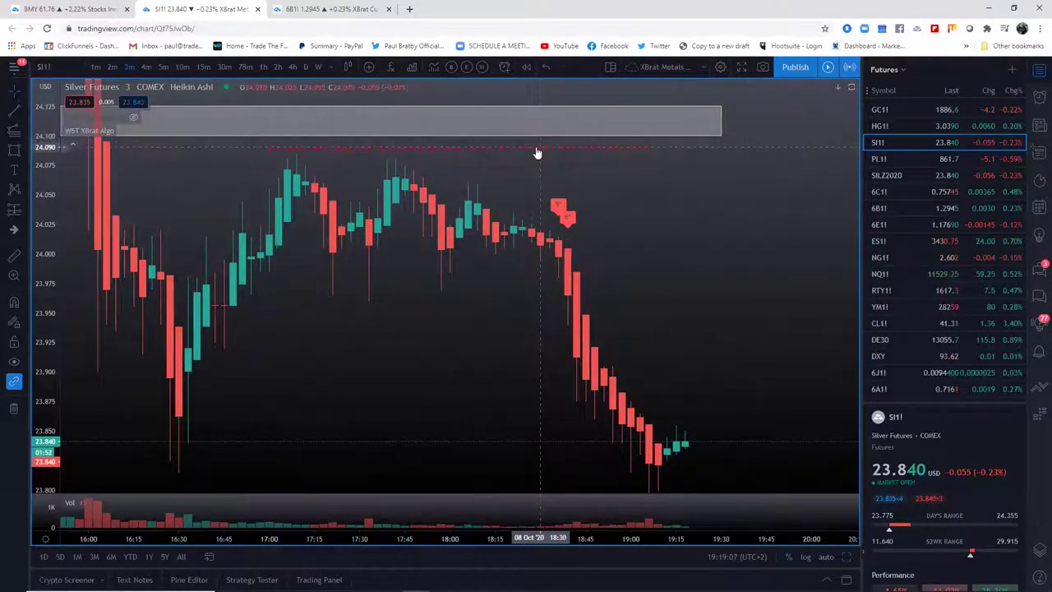
drag(537, 152, 549, 209)
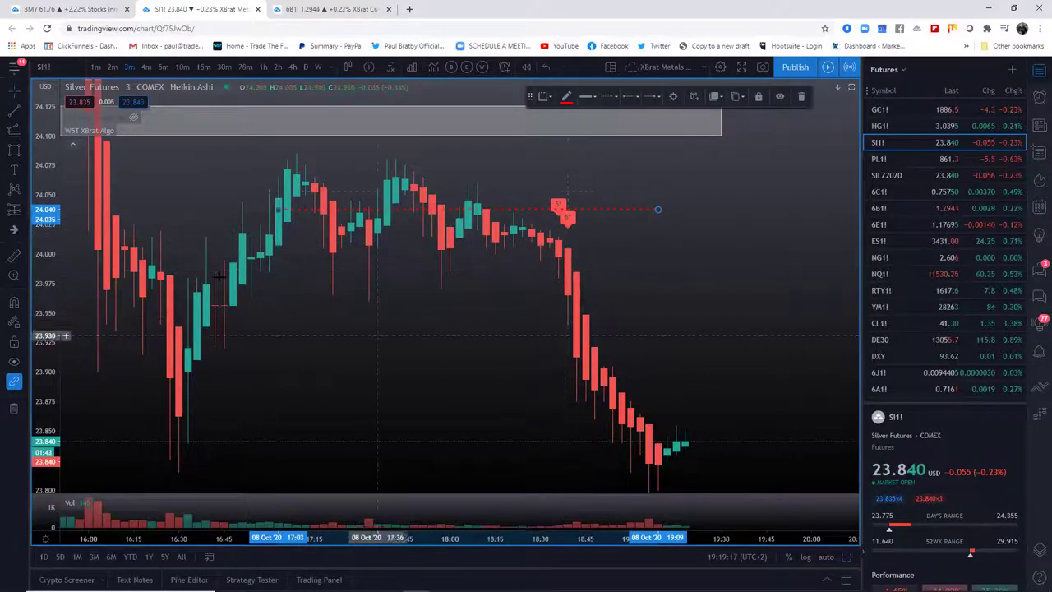
- Draw a second red dotted horizontal line at about 23.955 below the silver sell signals, matching the first line's time span
click(14, 111)
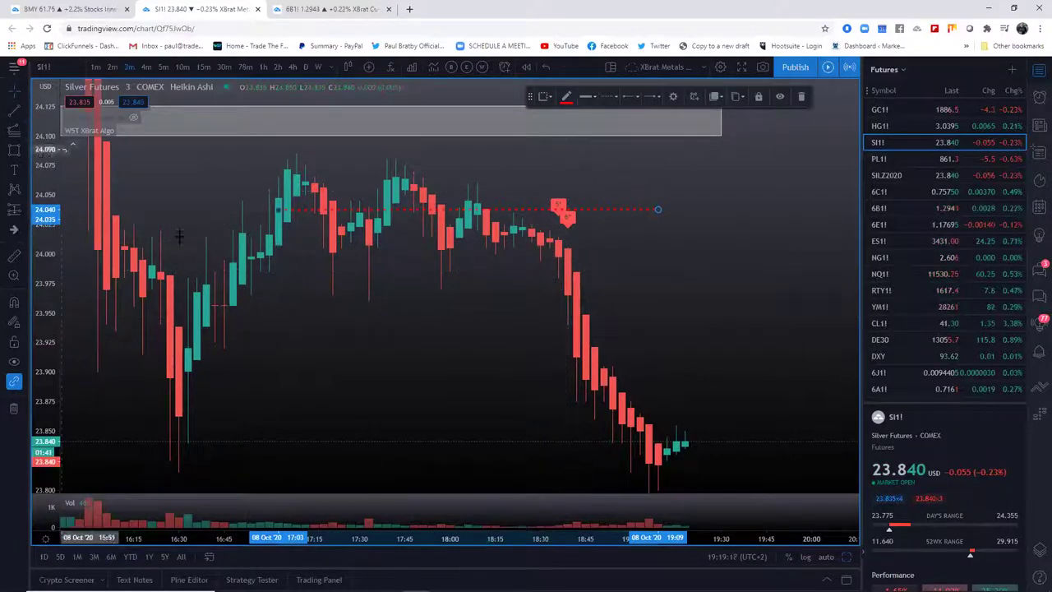
click(279, 304)
click(658, 305)
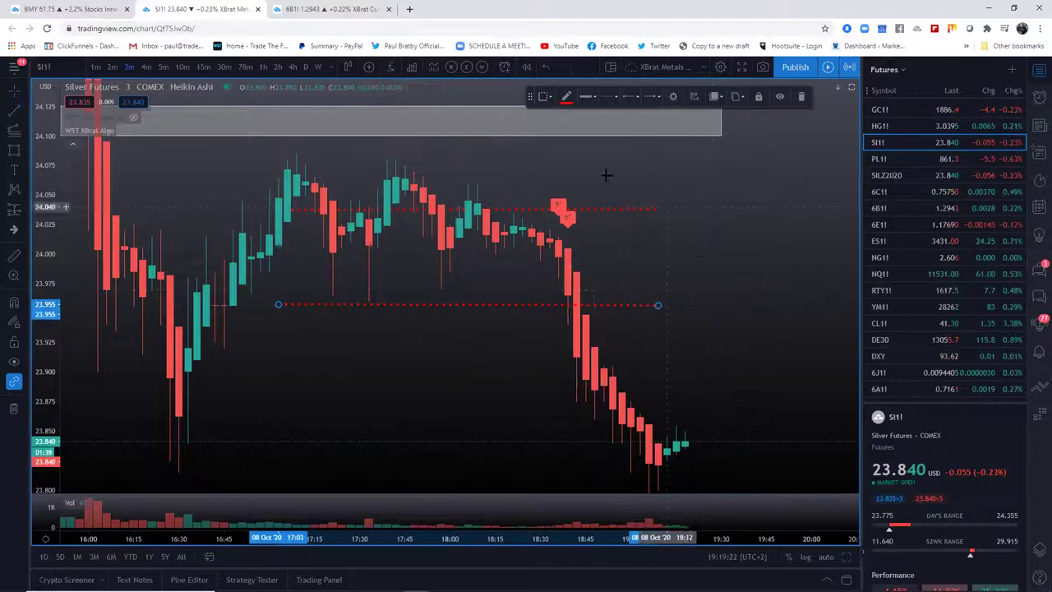
- Recolour the lower dotted line green and level its later end at about 23.96 below the silver sell signals
click(567, 96)
click(603, 127)
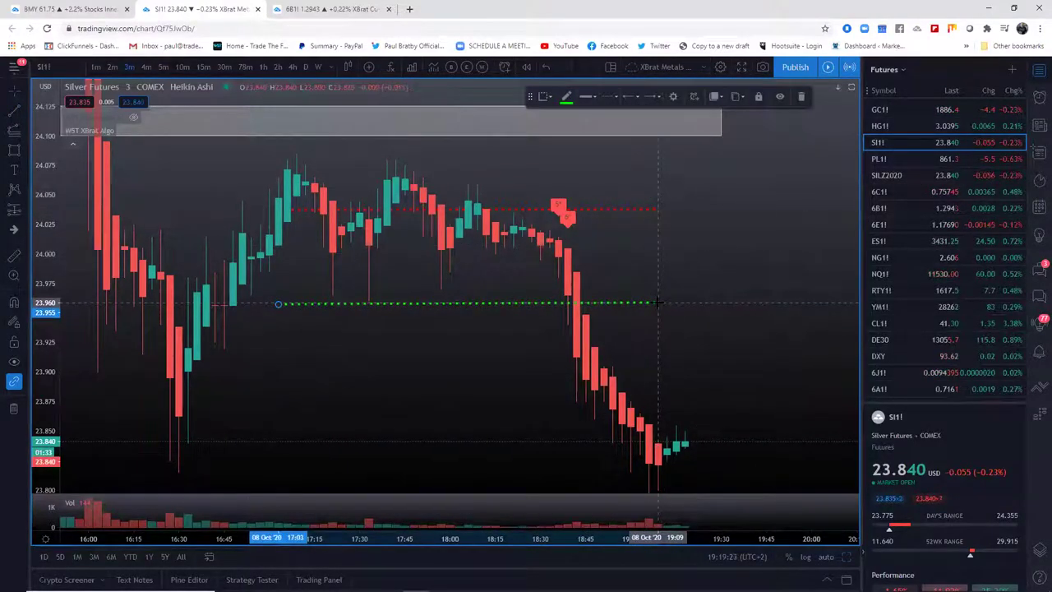
drag(707, 273, 688, 253)
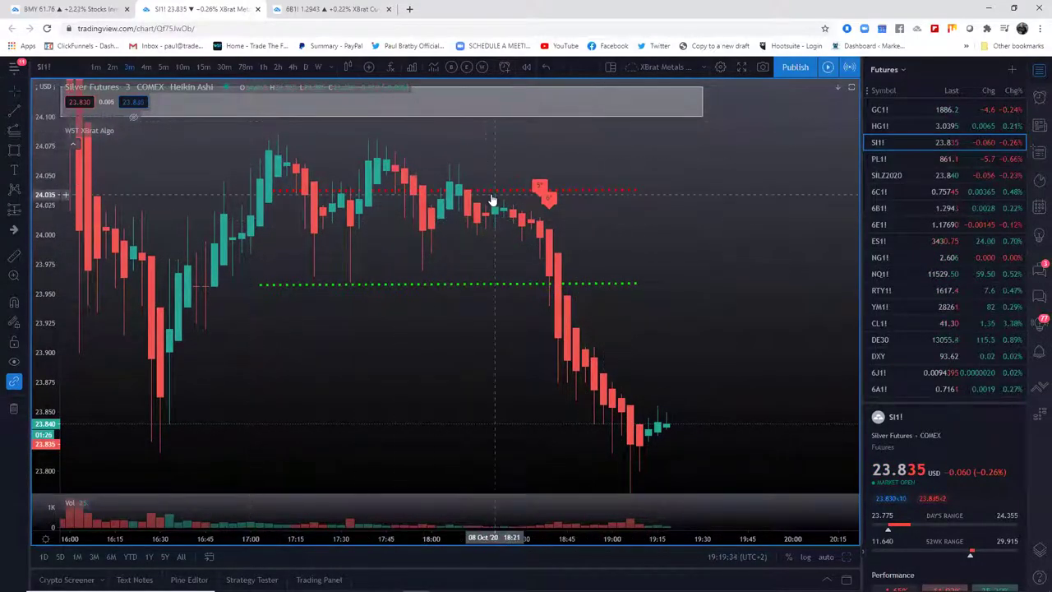
- Place a trend-based Fib extension from the red line at 24.040 to the green line at 23.960, projecting downward targets to 19:42
click(442, 190)
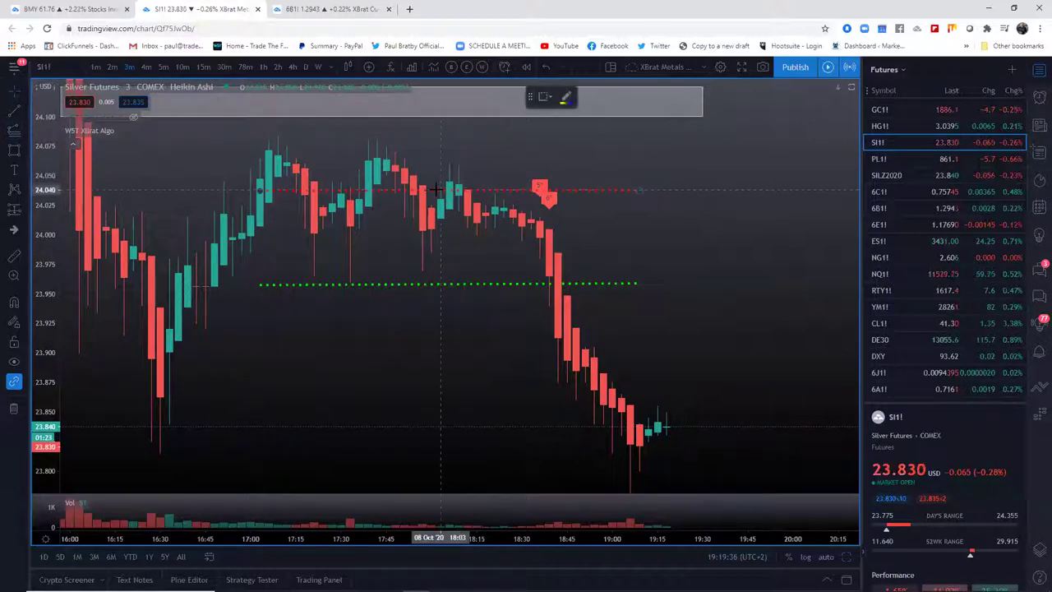
click(531, 283)
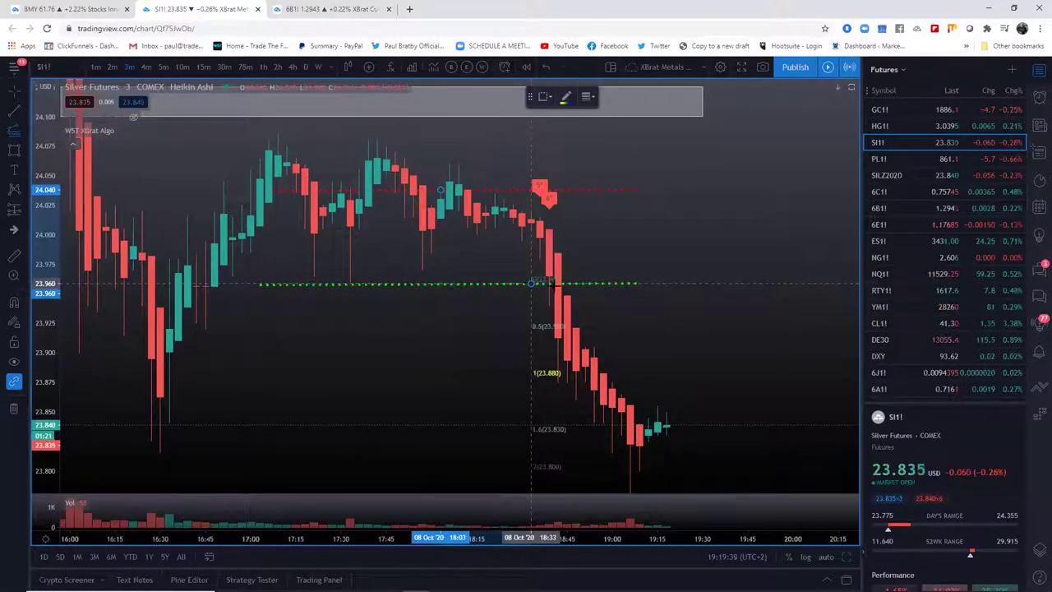
click(739, 283)
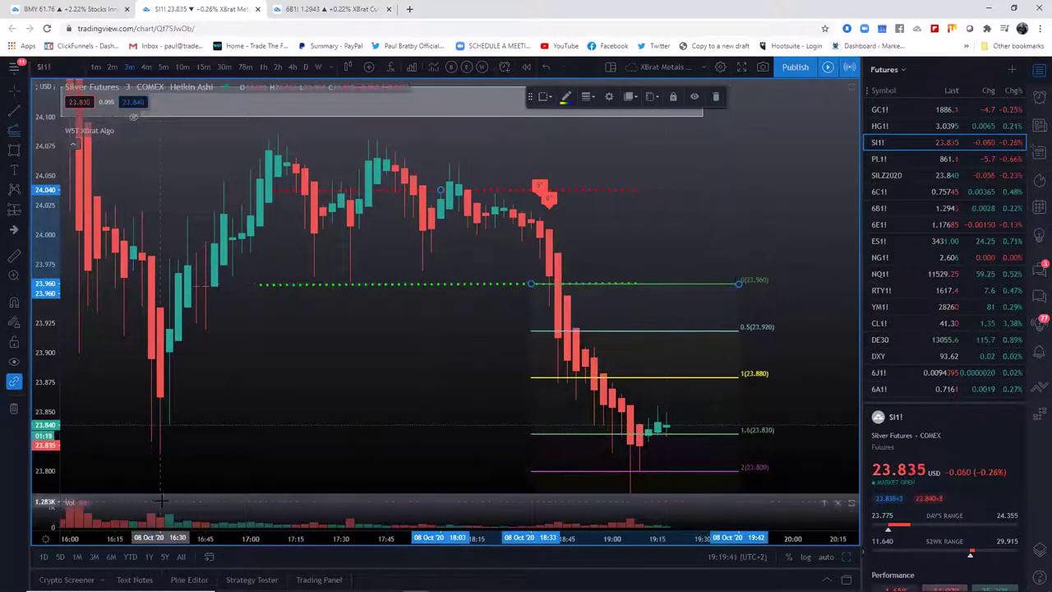
- Draw a rectangle zone between about 23.815 and 23.840 across the silver lows, from 15:51 to 20:06 on 8 October
scroll(666, 432, down, 4)
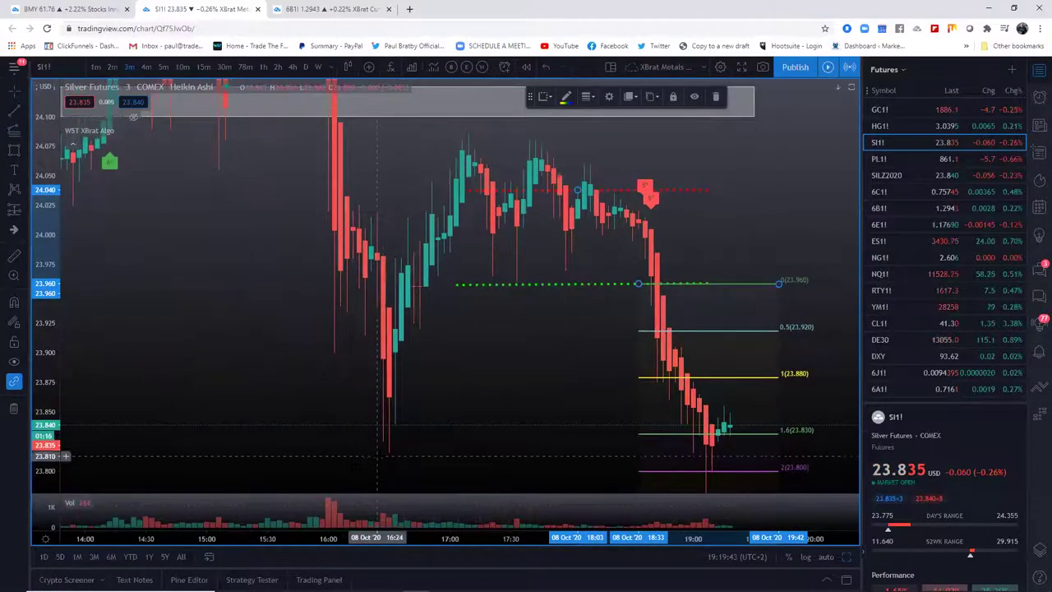
click(14, 151)
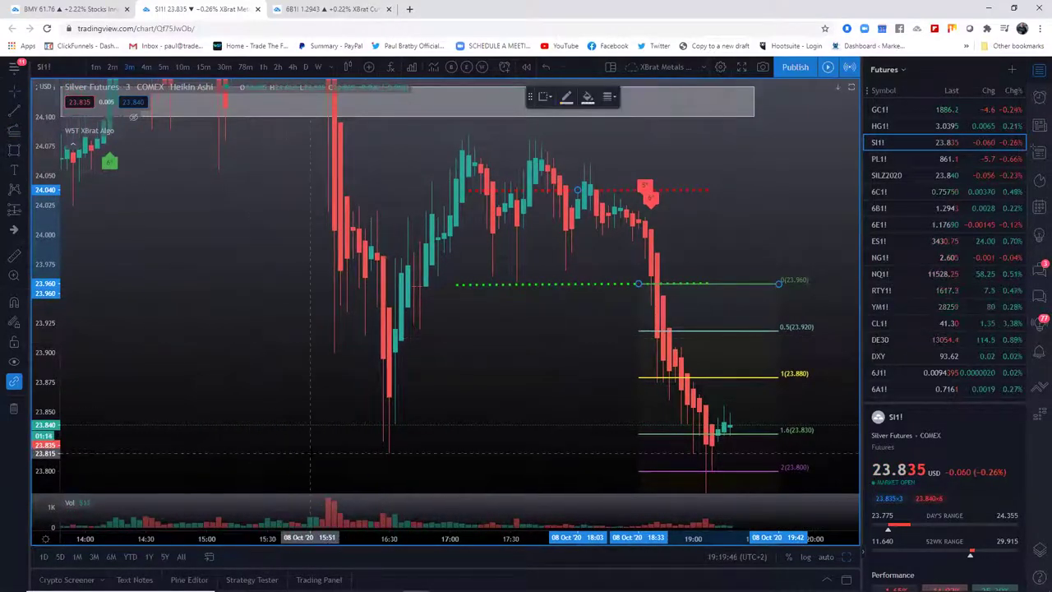
click(310, 452)
mouse_move(310, 453)
mouse_down()
mouse_move(837, 428)
mouse_move(827, 425)
mouse_up()
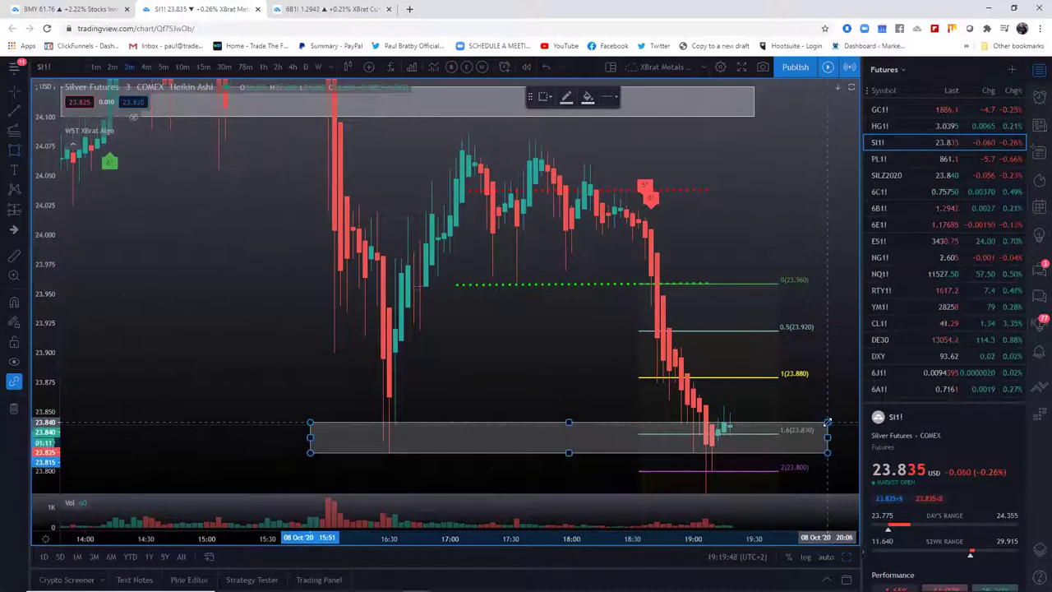
- Look over the silver targets, return to the multi-chart layout and maximise the middle 5-minute silver chart
drag(683, 536, 514, 540)
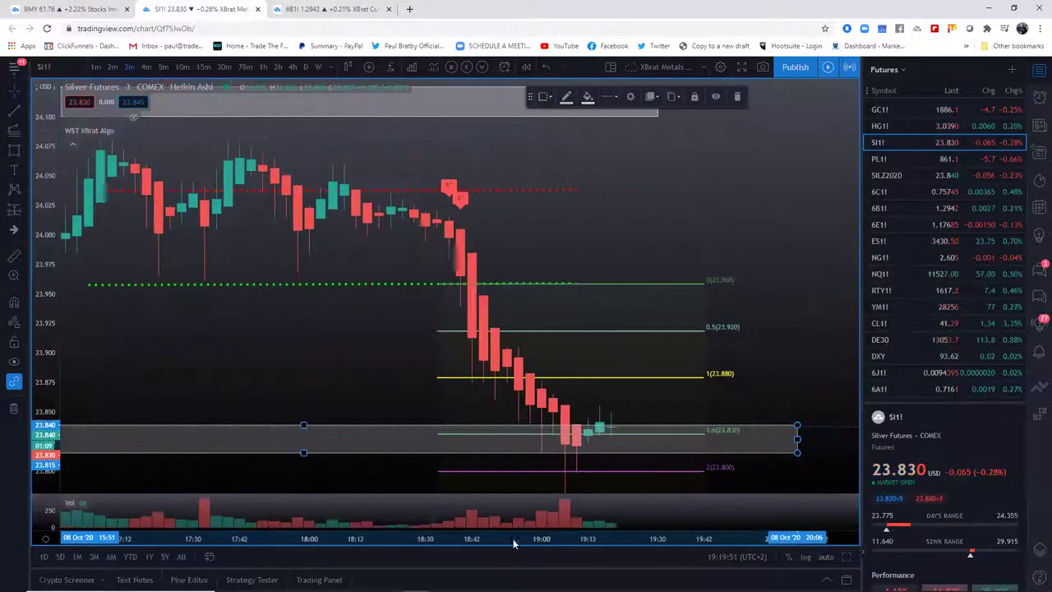
drag(754, 237, 757, 198)
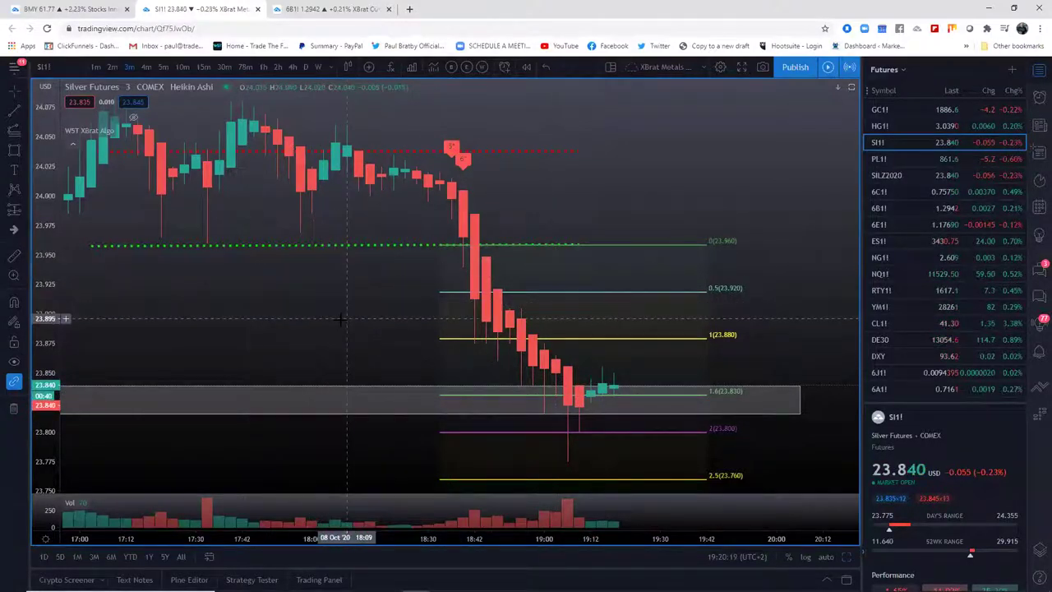
drag(360, 538, 516, 539)
click(846, 557)
drag(728, 369, 616, 369)
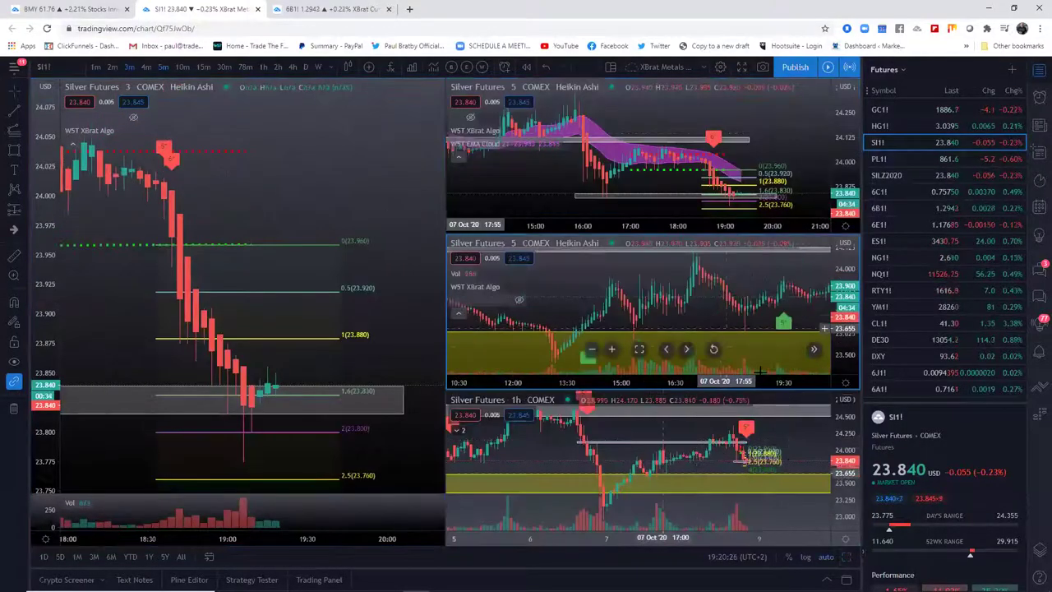
key(alt+Return)
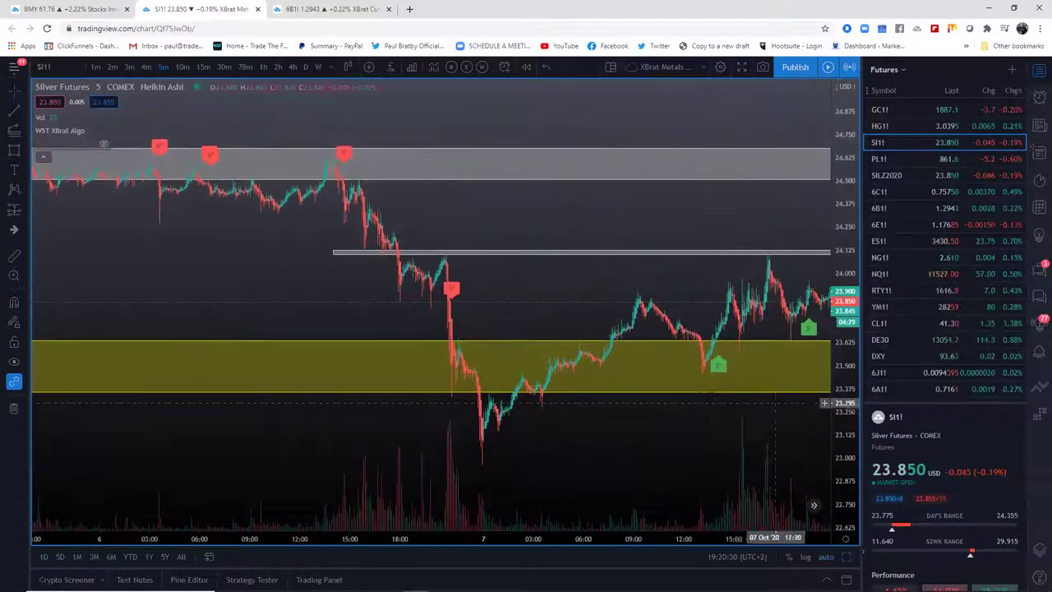
- Draw a green dotted line at about 24.25 below the 6 October sell signals, from 5 October 22:05 to 6 October 21:00
drag(555, 436, 775, 437)
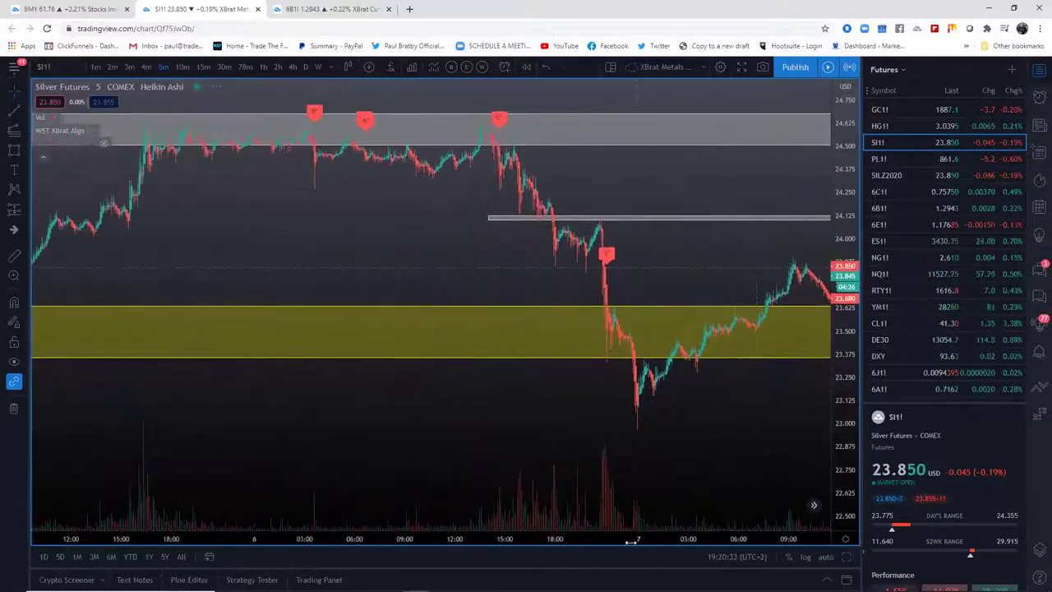
drag(632, 540, 489, 538)
scroll(317, 411, up, 1)
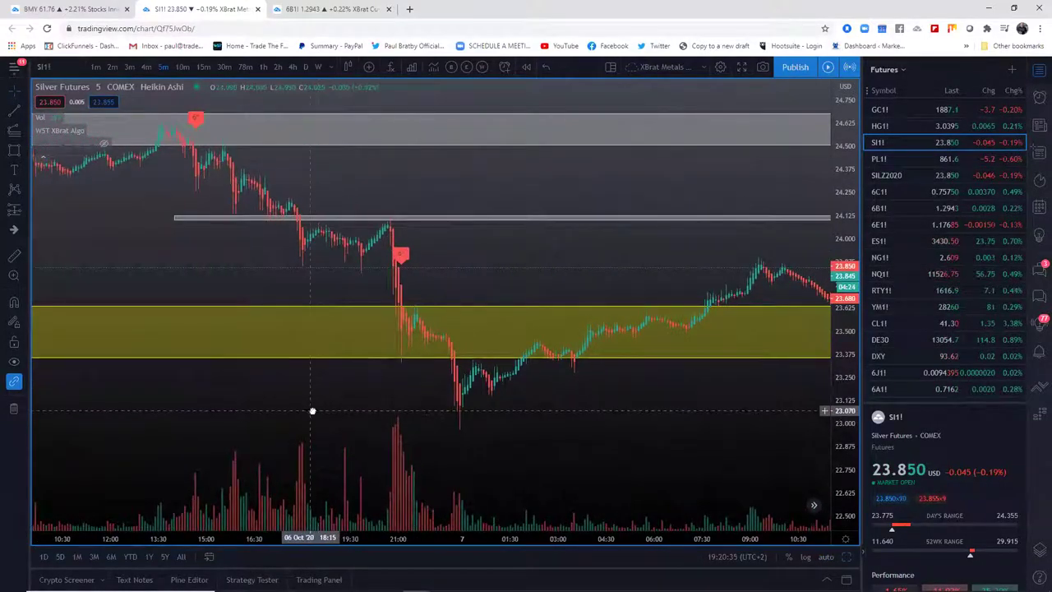
scroll(312, 411, down, 1)
scroll(415, 444, down, 3)
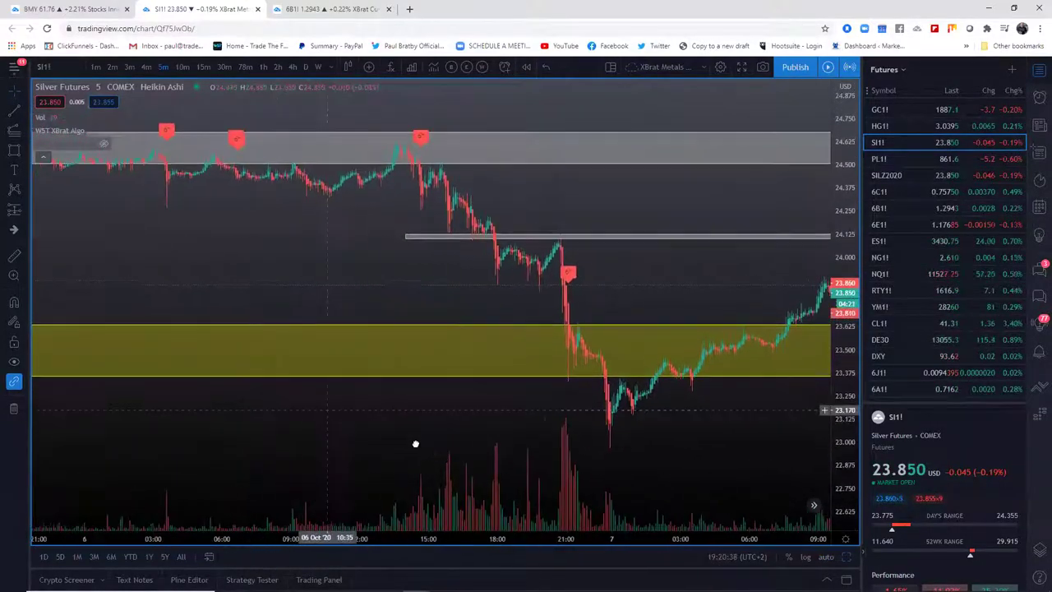
drag(416, 444, 522, 484)
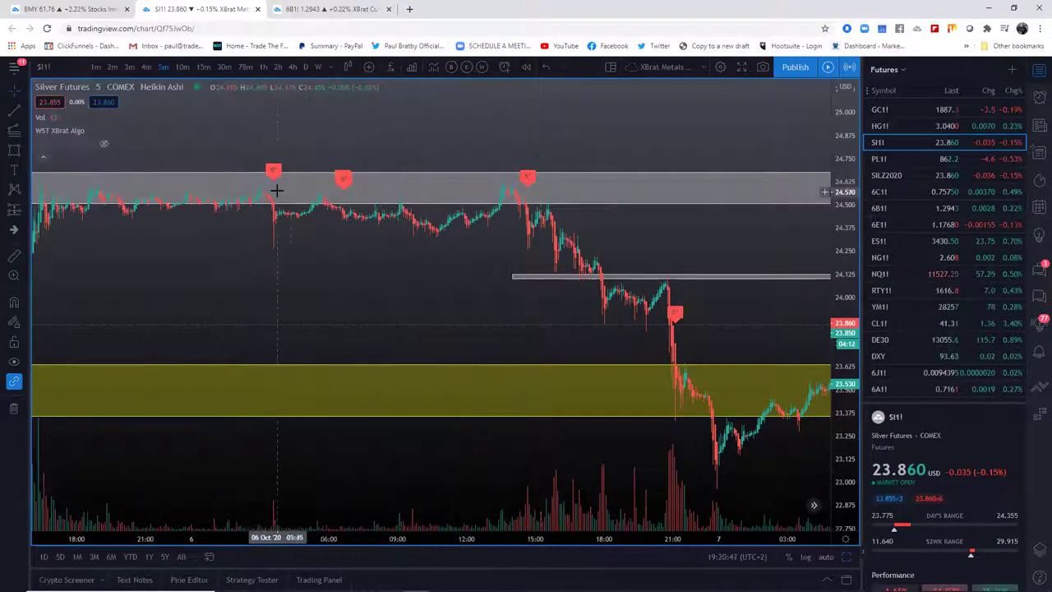
click(14, 109)
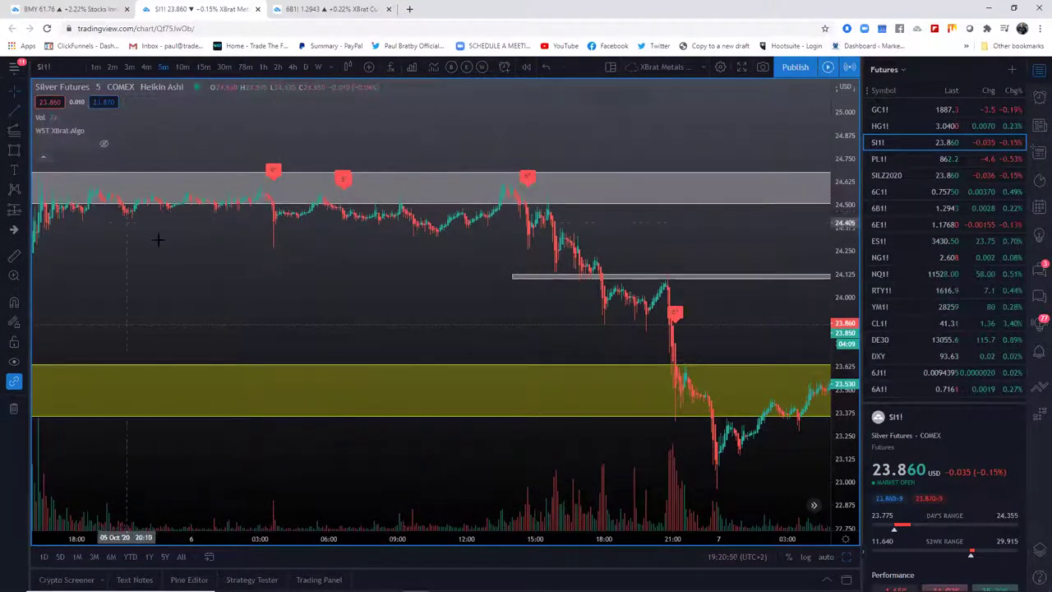
click(170, 250)
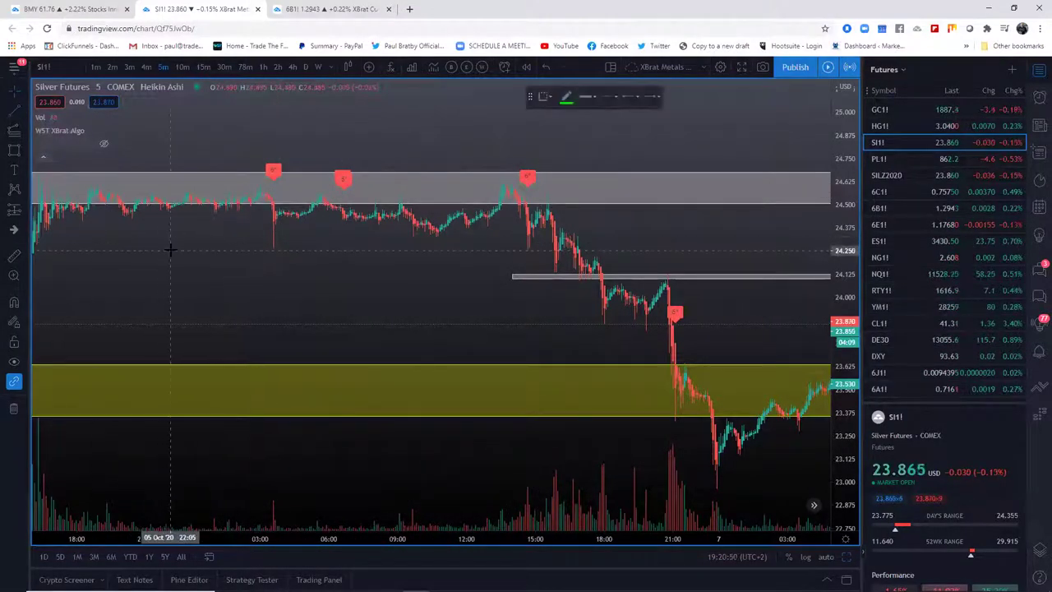
click(673, 250)
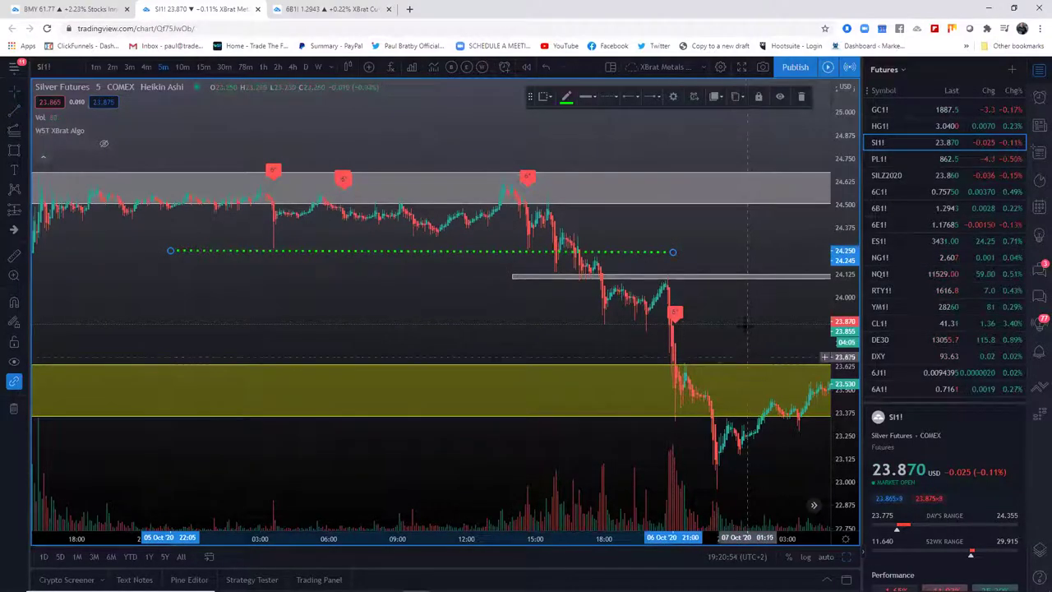
- Draw a second green dotted line at about 24.685 above the sell signals, from 10:15 to 21:05 on 6 October
drag(746, 324, 578, 295)
drag(684, 294, 662, 275)
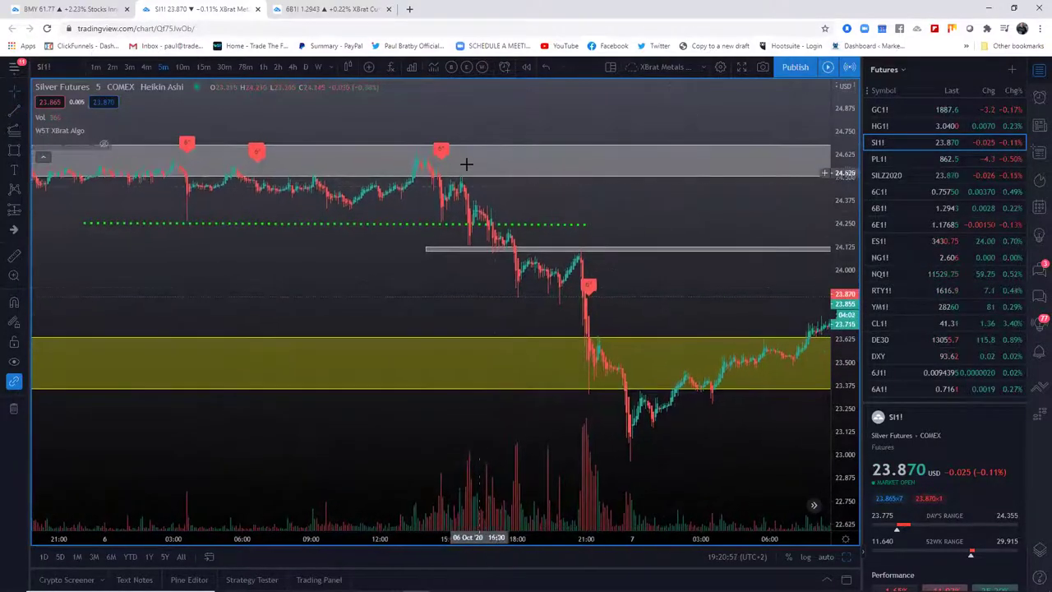
click(265, 150)
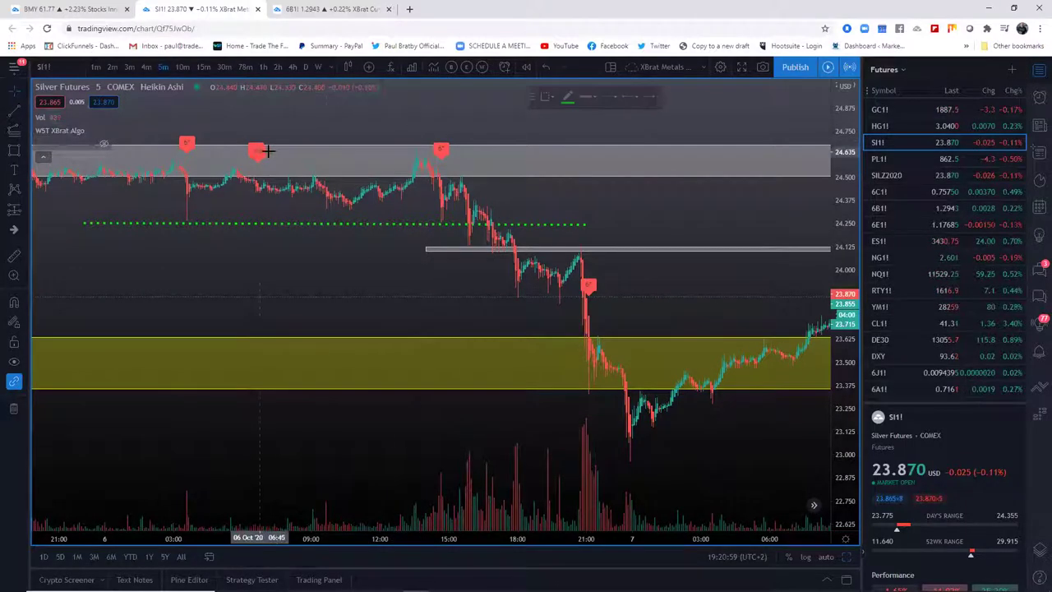
click(341, 142)
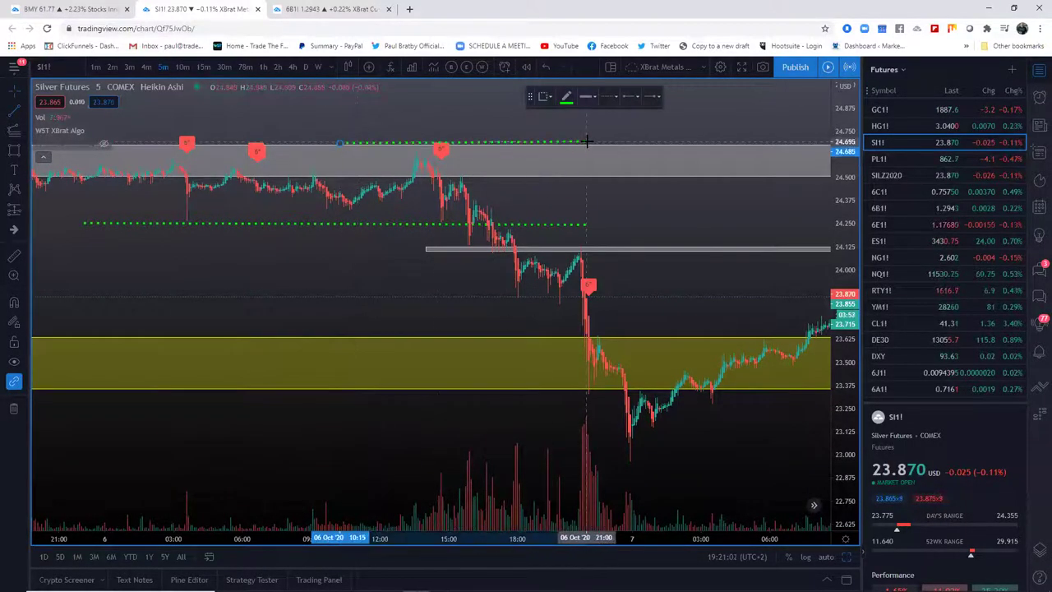
click(588, 143)
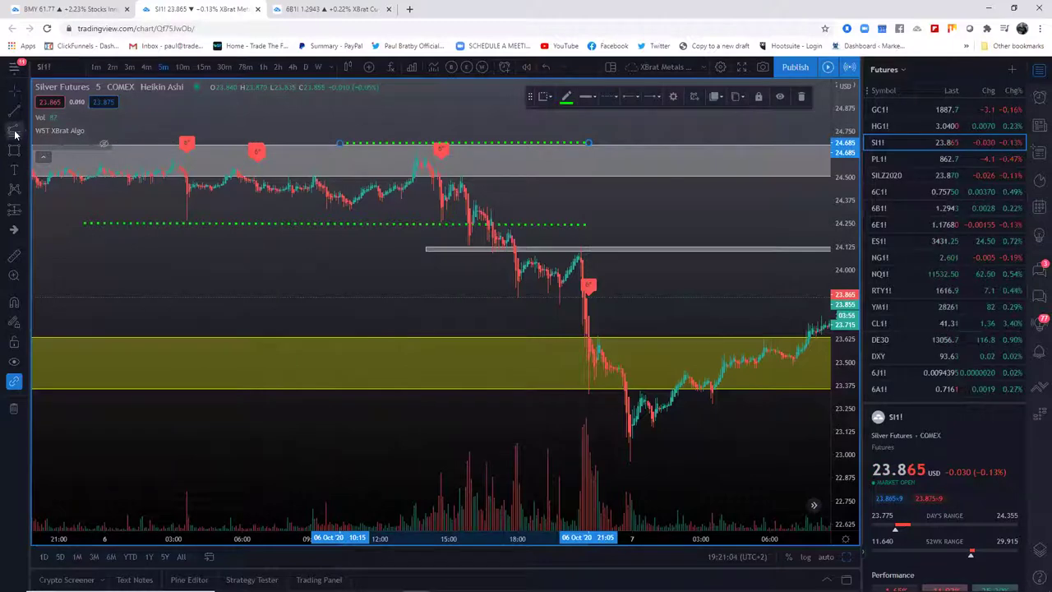
- Place a trend-based Fib extension from 24.685 to 24.245 on 6 October, projecting downward targets to 01:25 on 7 October
click(346, 143)
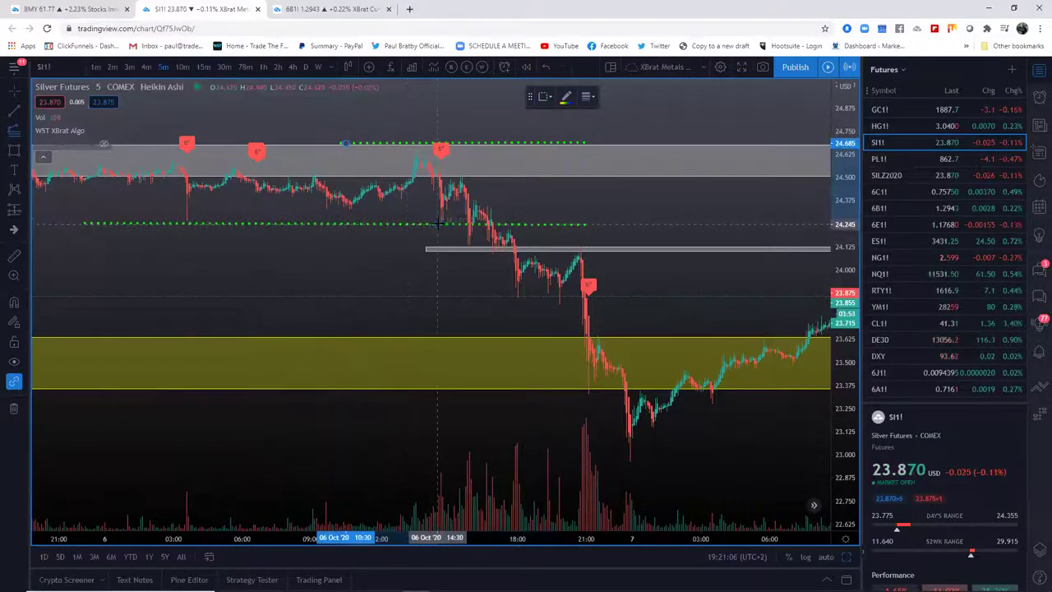
click(438, 222)
click(666, 230)
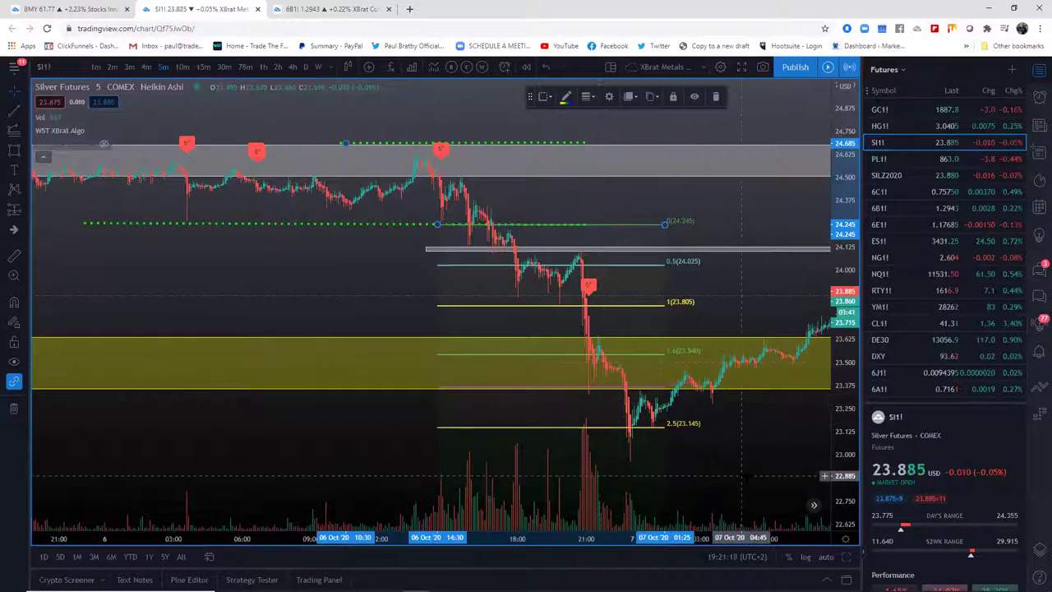
- Place a trend-based Fib extension at the 7 October buy signal from 23.445 to 23.755, projecting upward targets to 18:35
drag(841, 360, 832, 374)
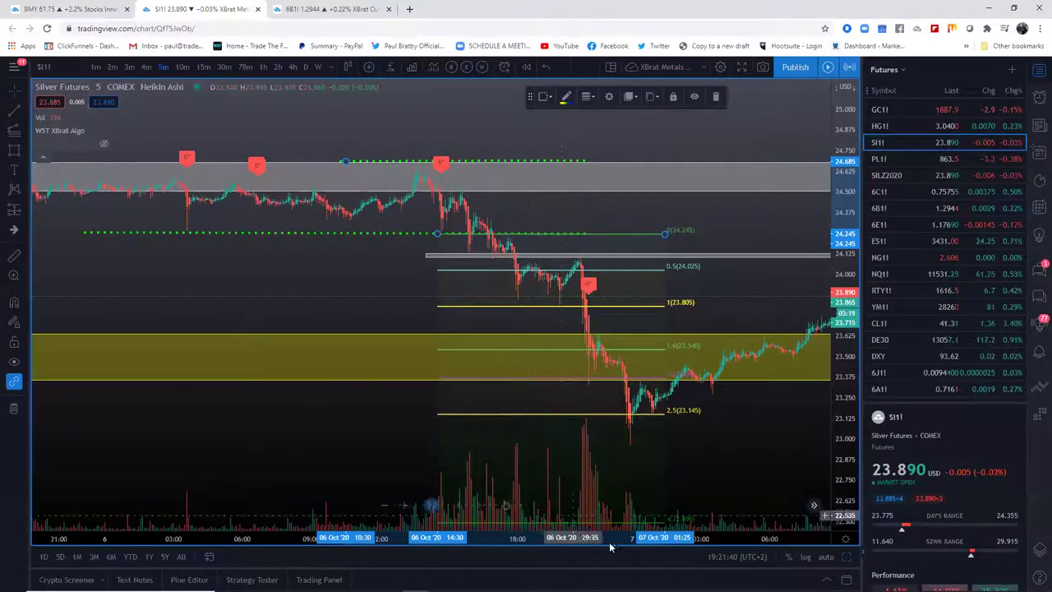
drag(624, 536, 545, 524)
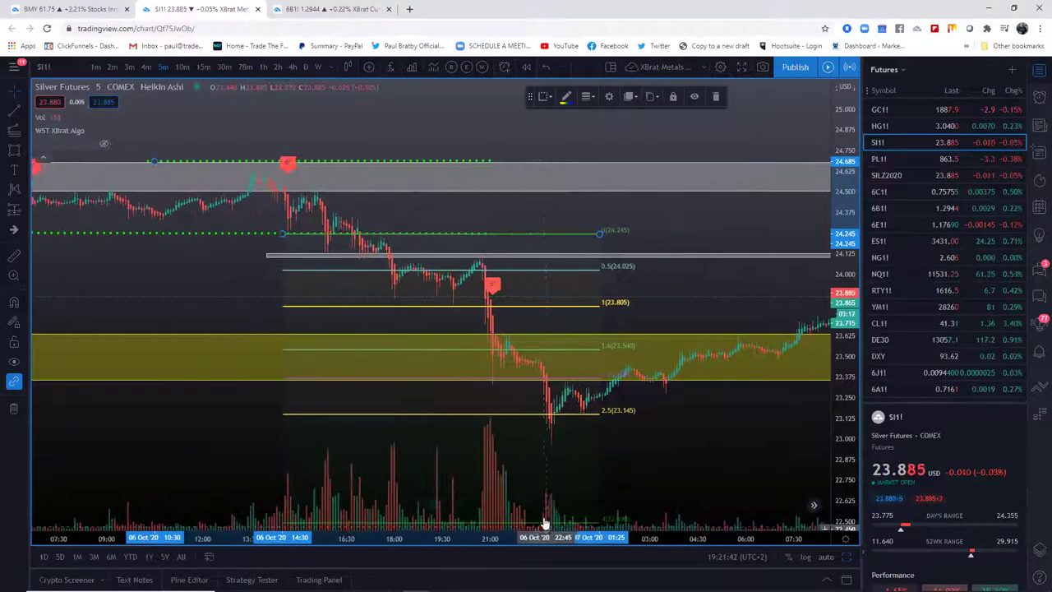
drag(666, 460, 712, 442)
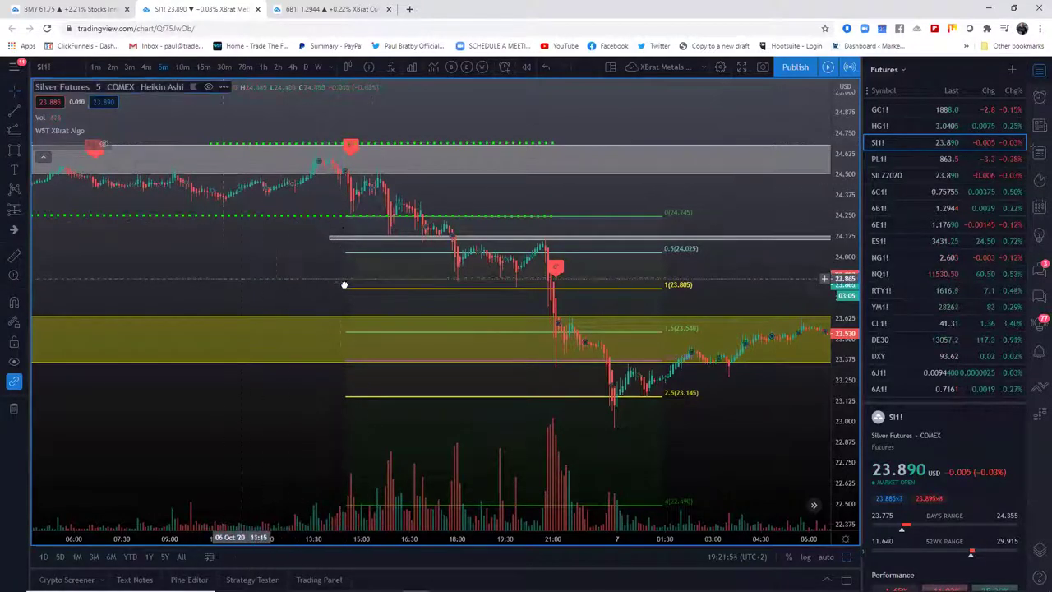
drag(210, 197, 399, 209)
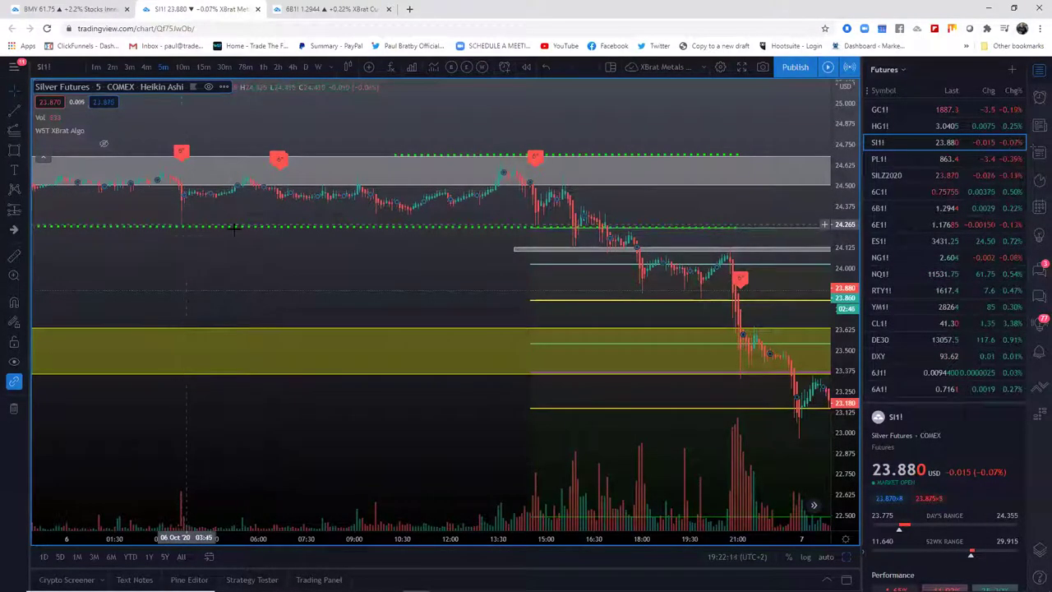
drag(411, 261, 230, 245)
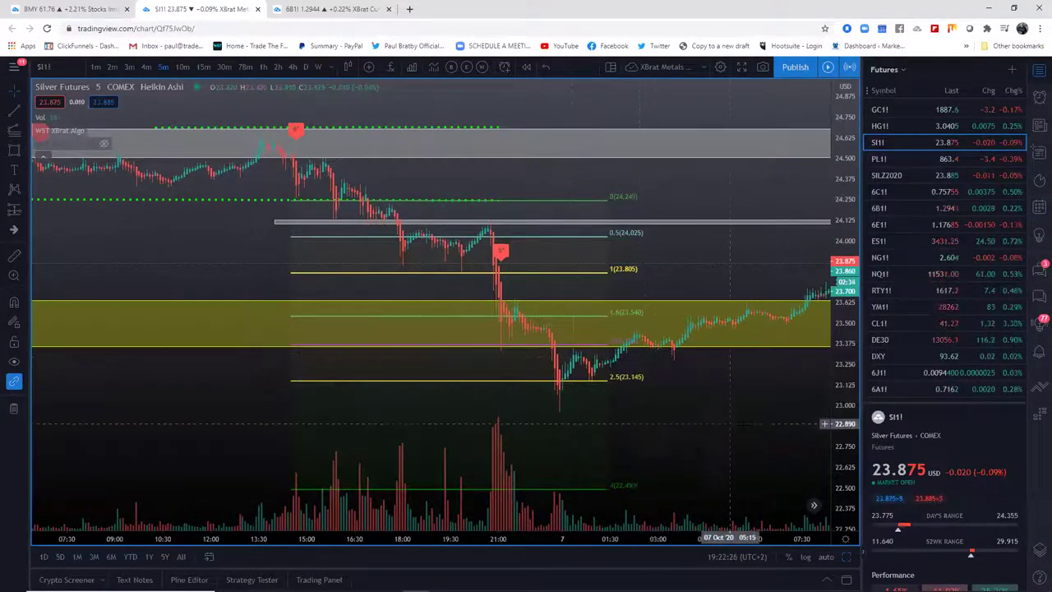
drag(758, 411, 371, 395)
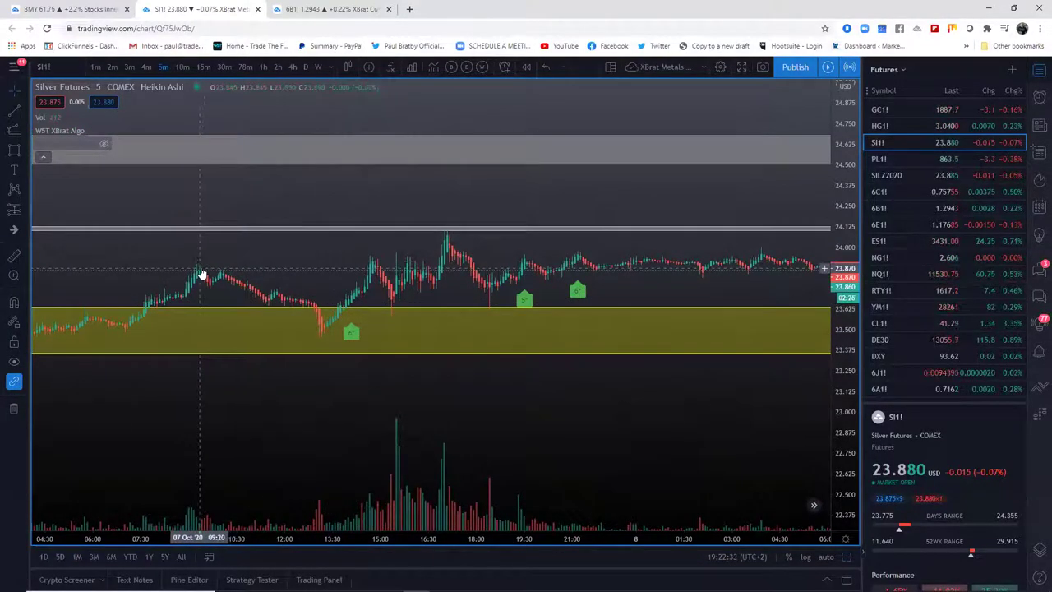
click(13, 131)
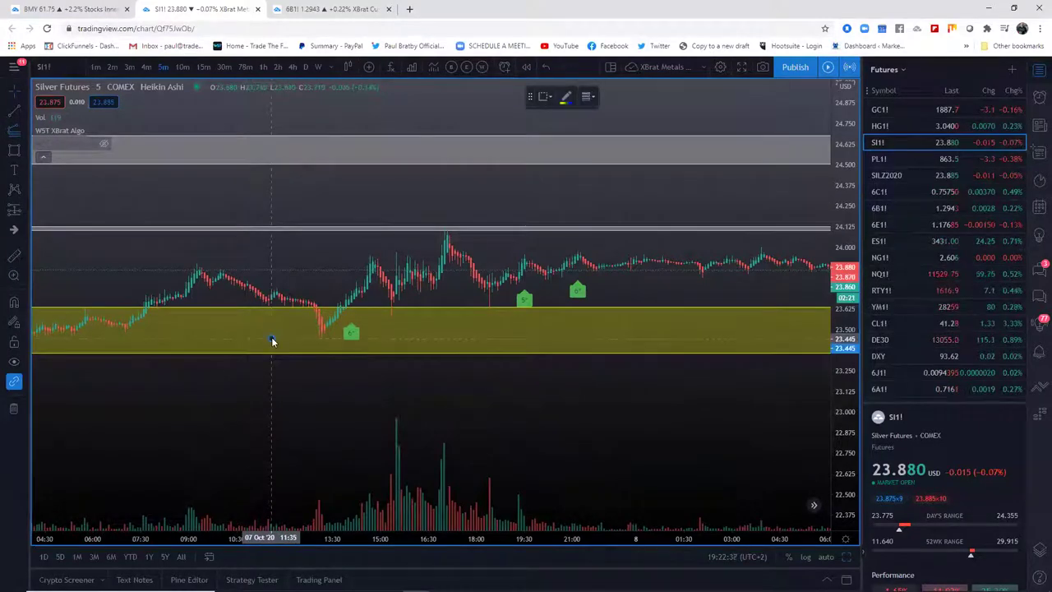
click(272, 339)
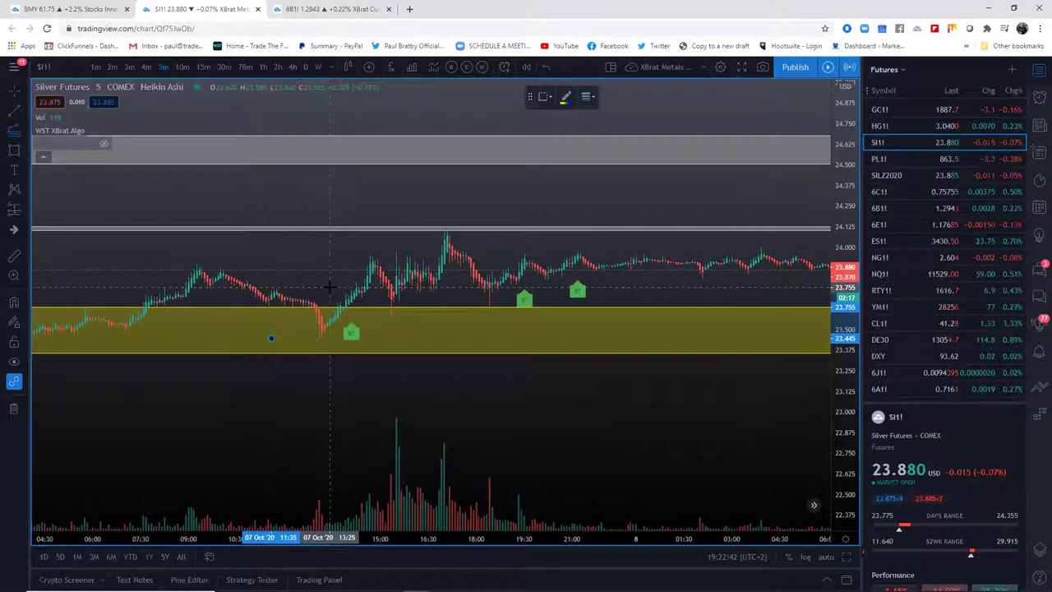
click(329, 287)
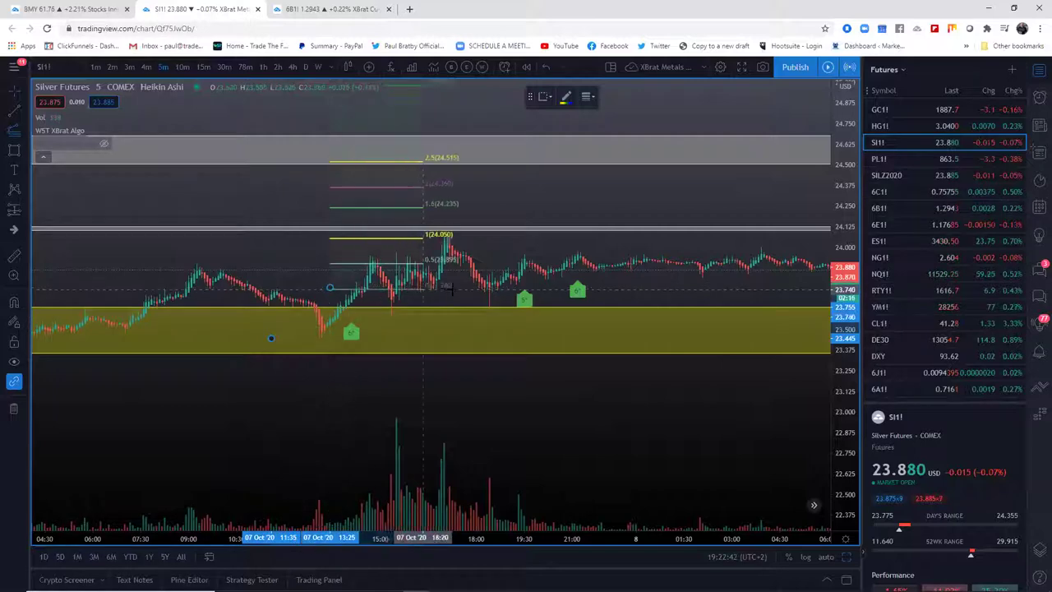
click(494, 287)
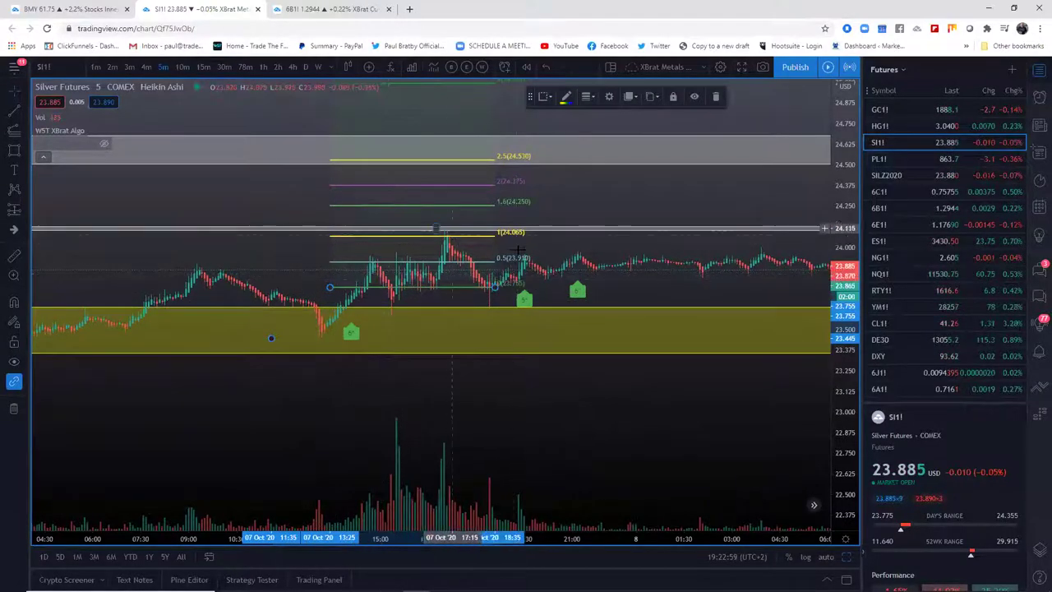
- Return from the maximized silver chart to the four-chart layout and load Light Crude Oil futures (CL1!)
drag(683, 387, 426, 395)
click(814, 505)
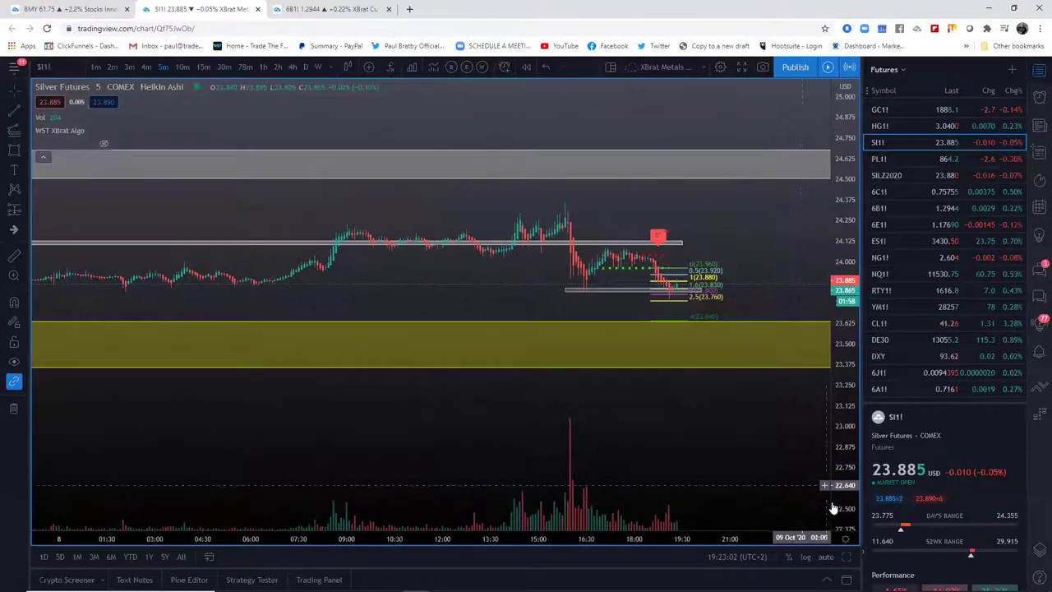
click(851, 559)
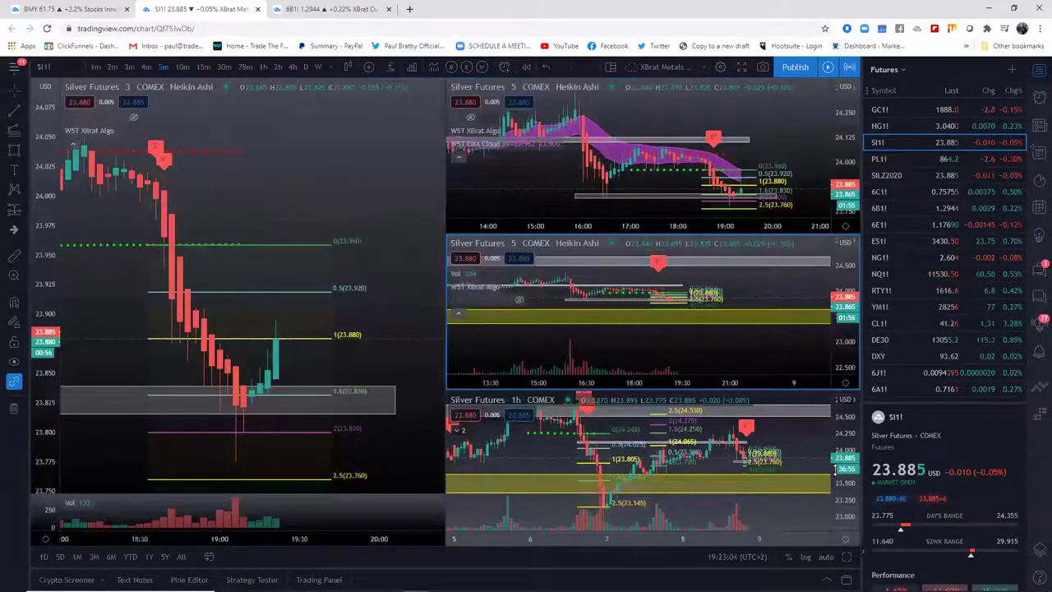
click(907, 324)
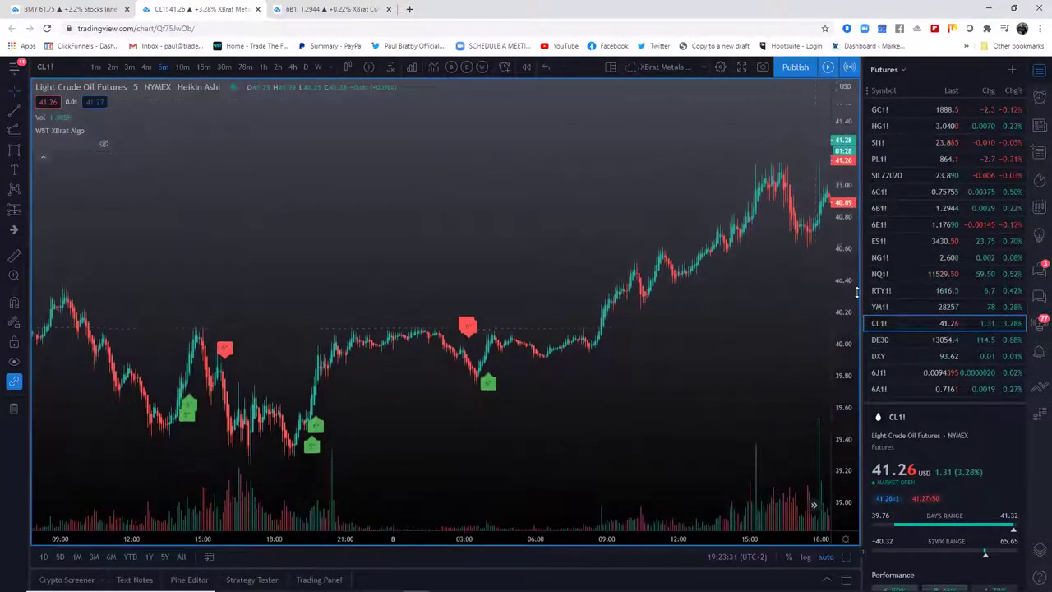
- Draw a green dotted line at about 39.26 under the 7 October lows on crude oil, from 16:30 to 21:10
drag(697, 353, 584, 370)
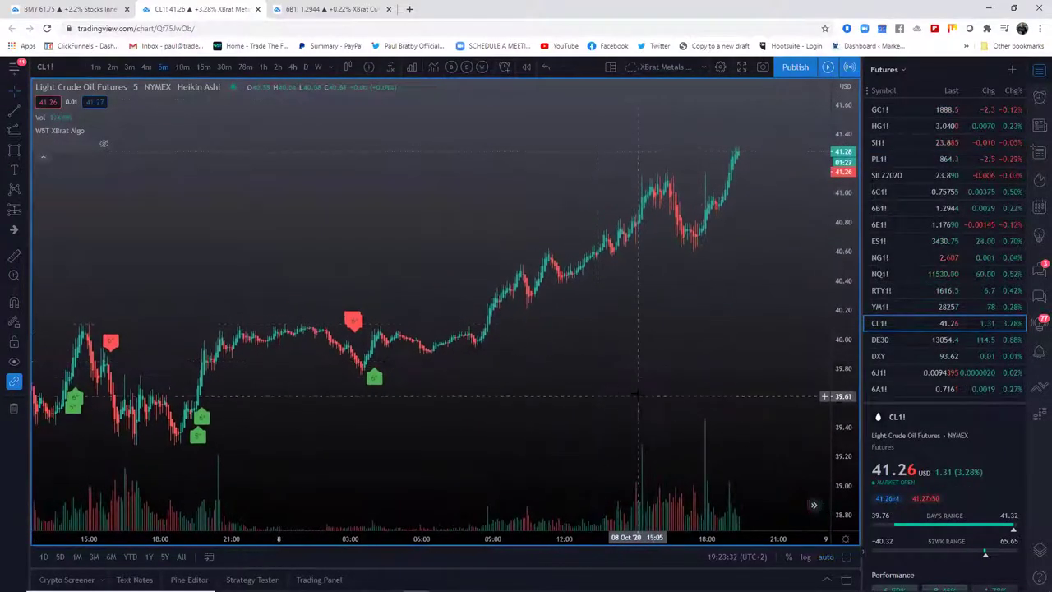
drag(481, 536, 509, 534)
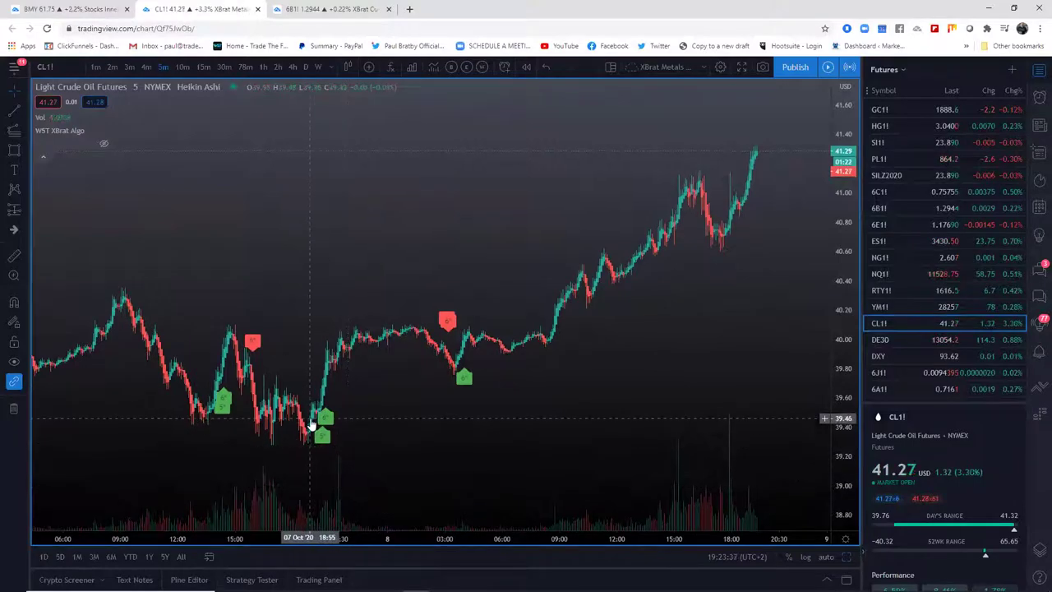
drag(345, 445, 265, 534)
drag(361, 402, 416, 351)
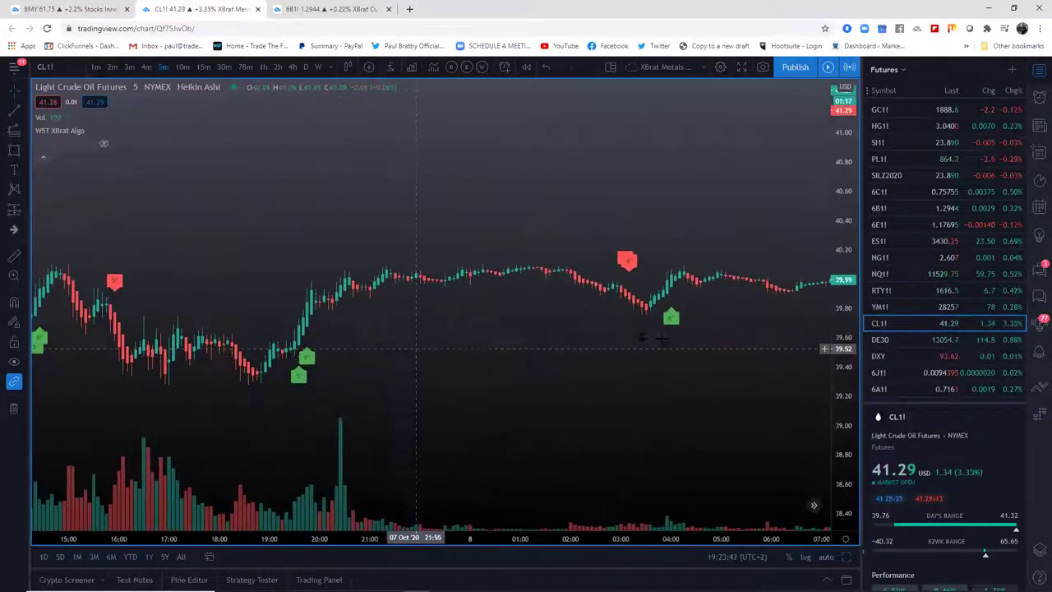
drag(843, 412, 840, 305)
drag(507, 435, 552, 365)
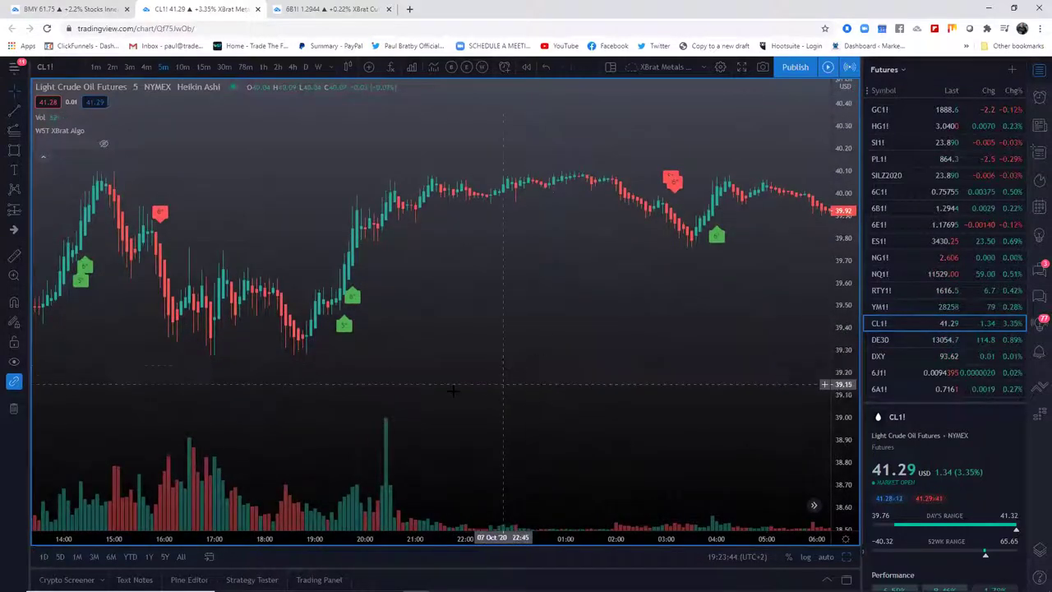
click(191, 359)
click(426, 359)
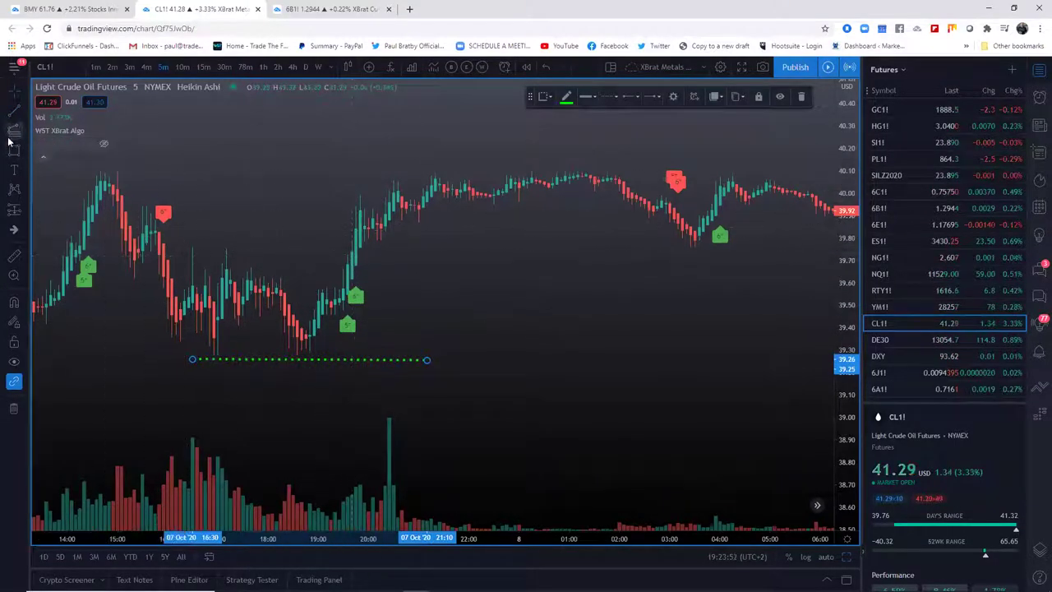
- Draw a second green dotted line at about 39.77 above the 7 October buy signals, from 16:25 to 21:50
click(13, 112)
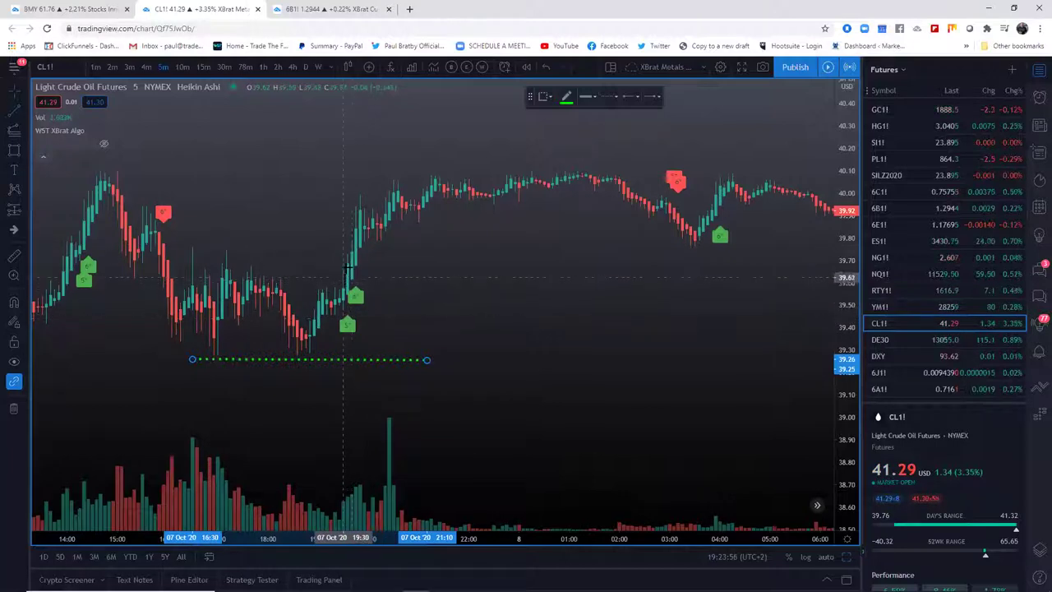
click(187, 243)
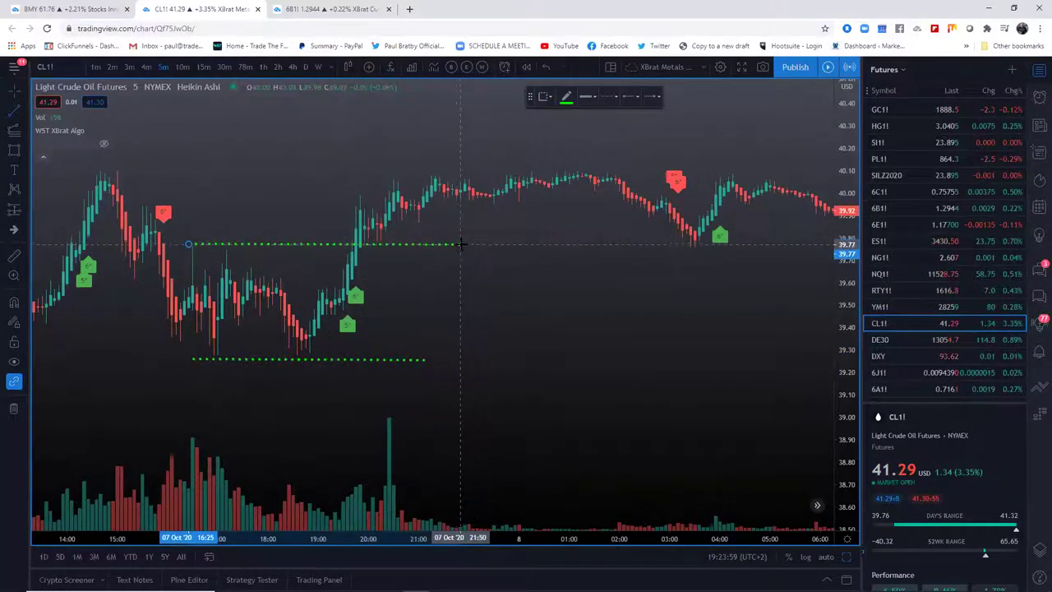
click(460, 244)
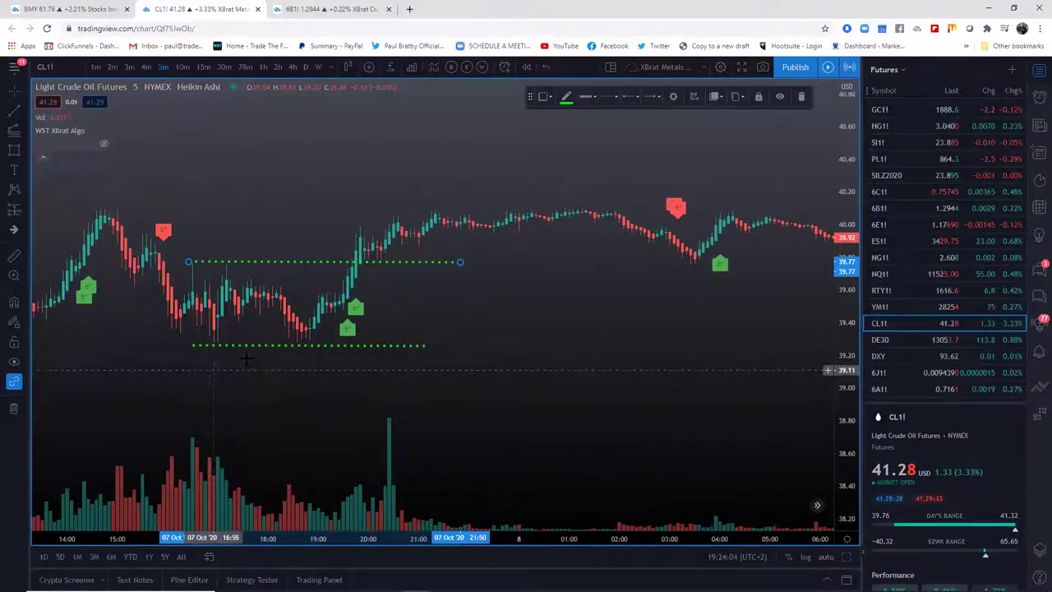
- Extend the 39.77 dotted line to just past the 8 October buy signal near 04:00
drag(527, 361, 451, 362)
drag(847, 325, 847, 295)
drag(358, 370, 277, 372)
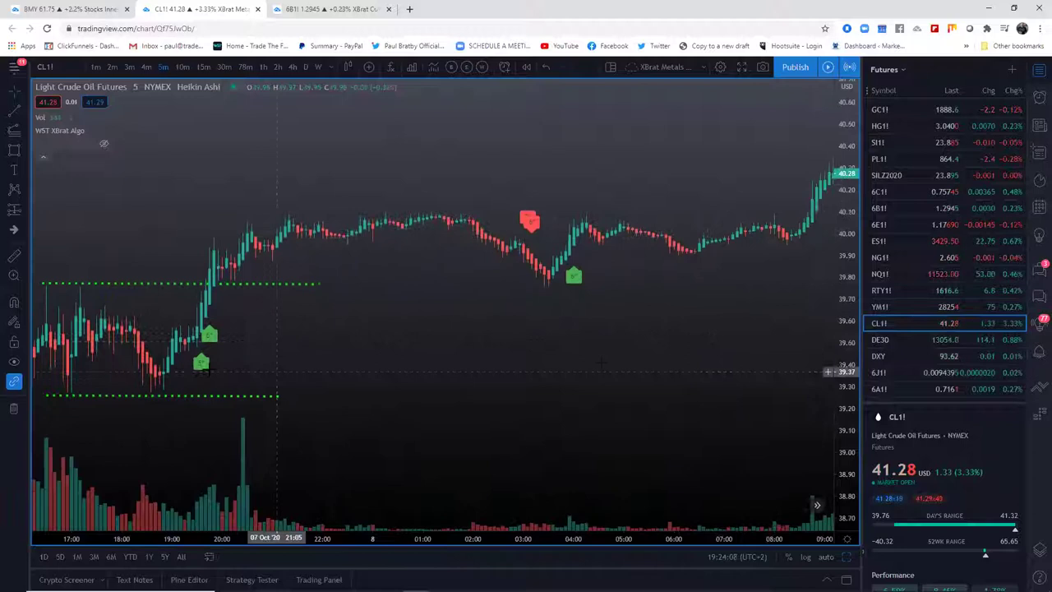
drag(314, 284, 633, 284)
click(689, 320)
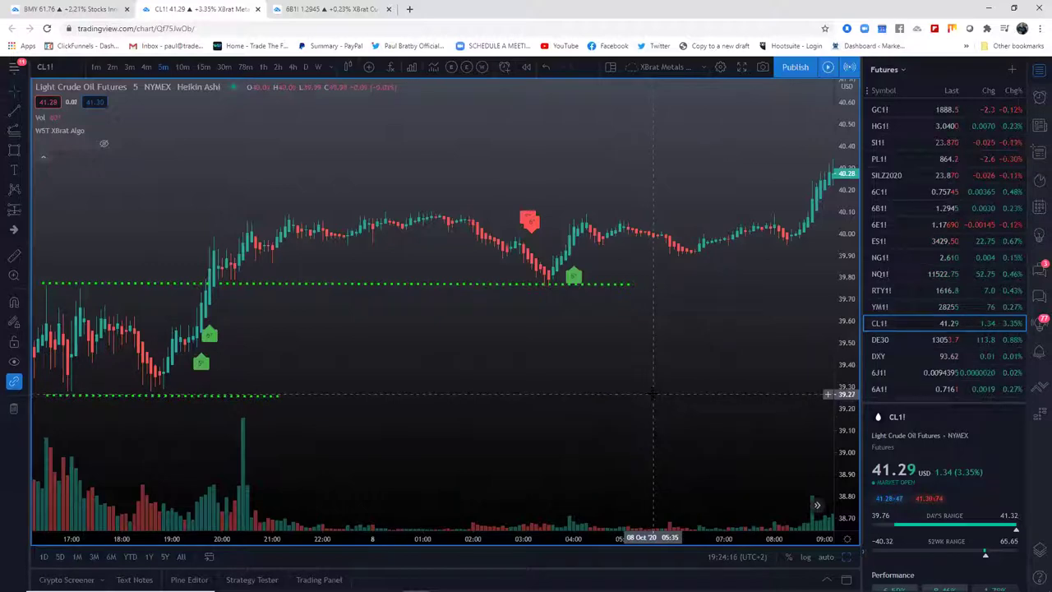
- Draw a green dotted line at about 40.10 along the overnight highs, from 7 October 22:40 to about 09:00 on 8 October
drag(770, 364, 656, 414)
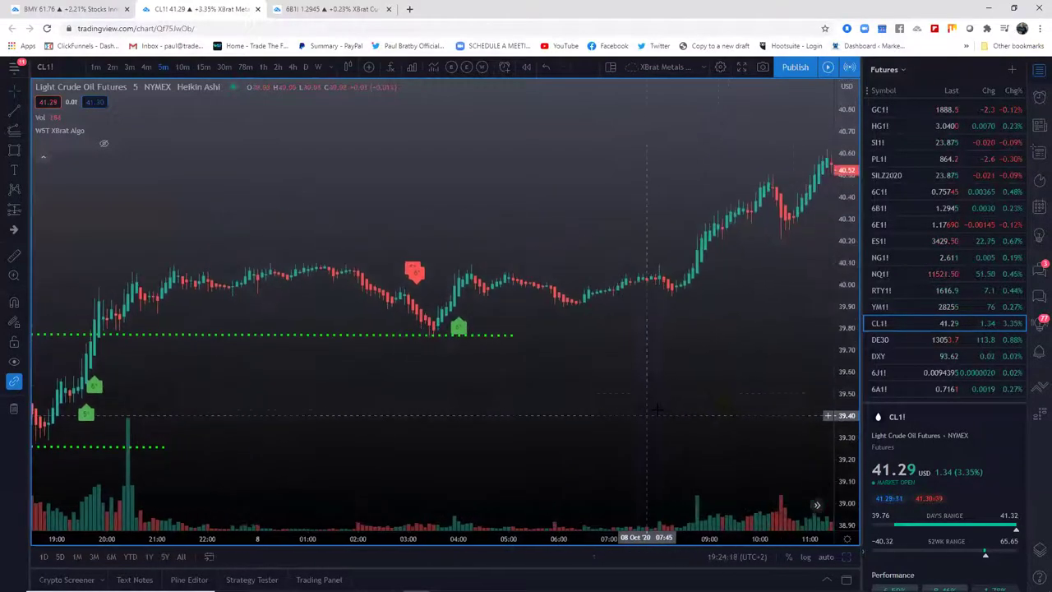
drag(844, 408, 844, 275)
drag(737, 345, 676, 368)
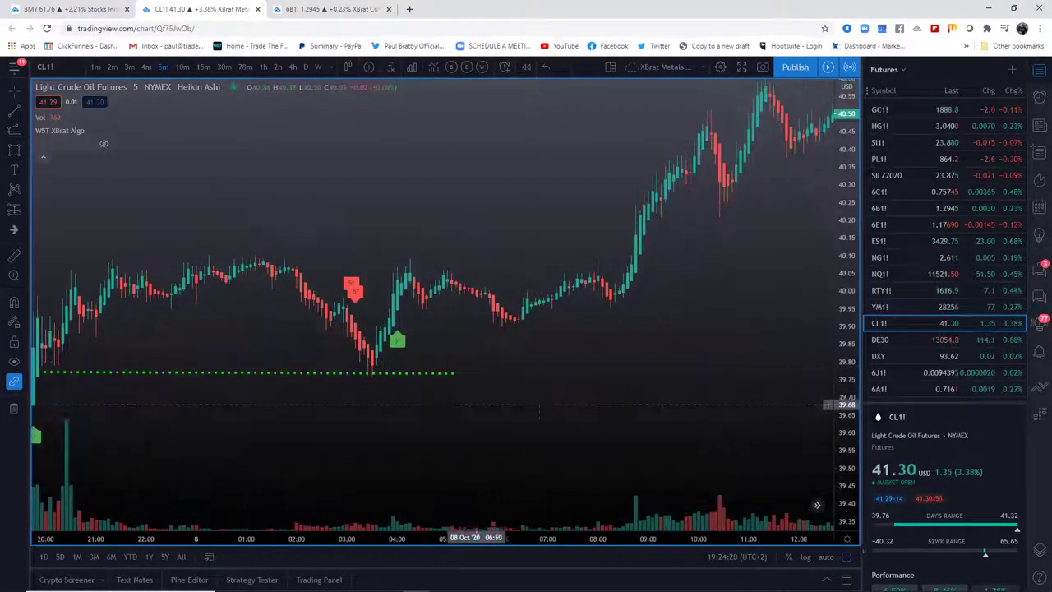
click(16, 115)
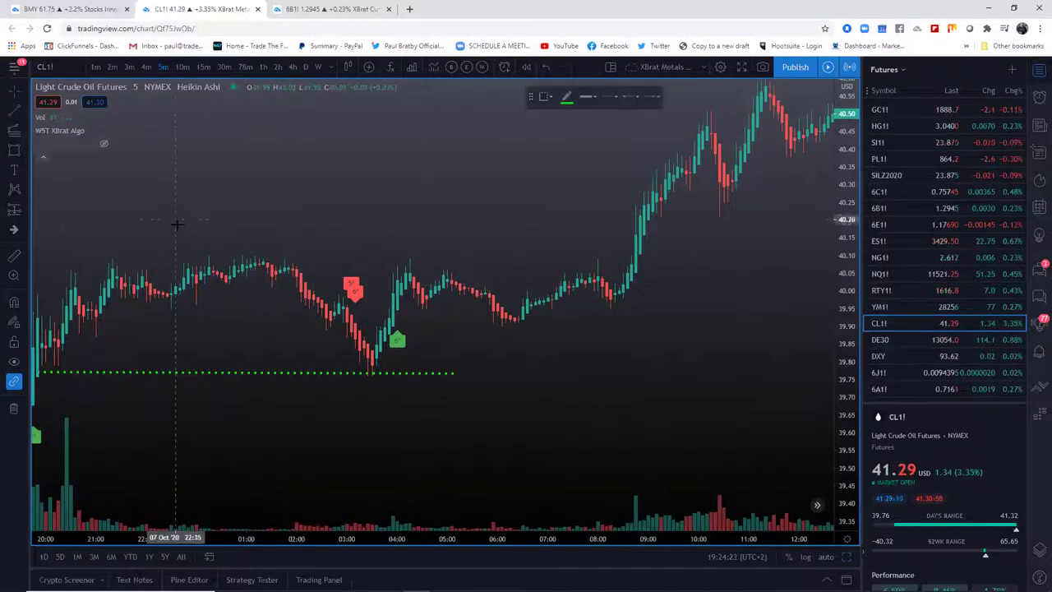
click(544, 255)
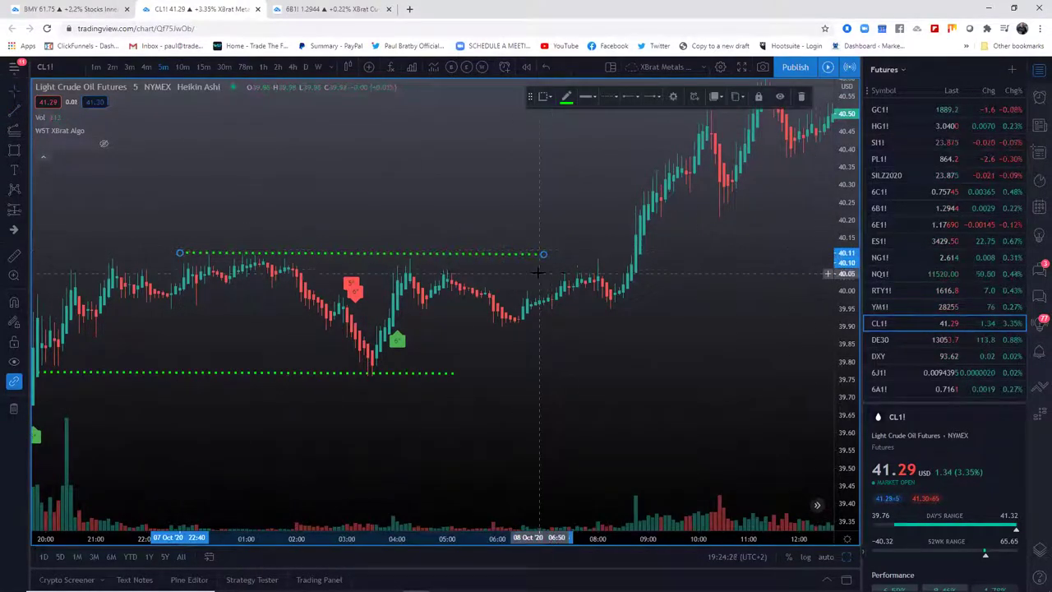
drag(573, 255, 640, 256)
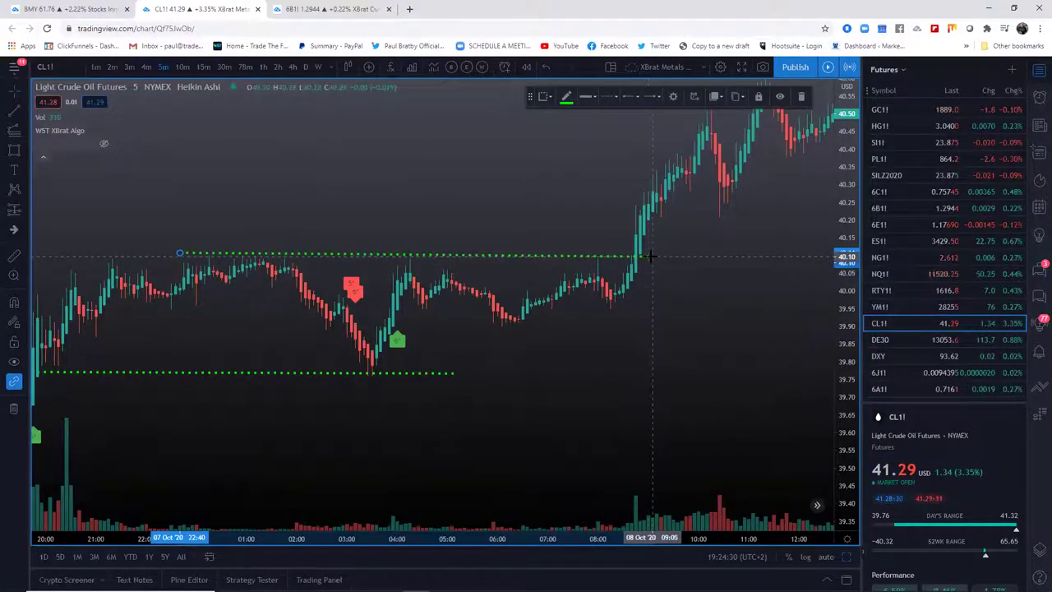
- Examine crude oil's price action on 8 October from the 40.10 line through to the latest bars
drag(686, 305, 529, 369)
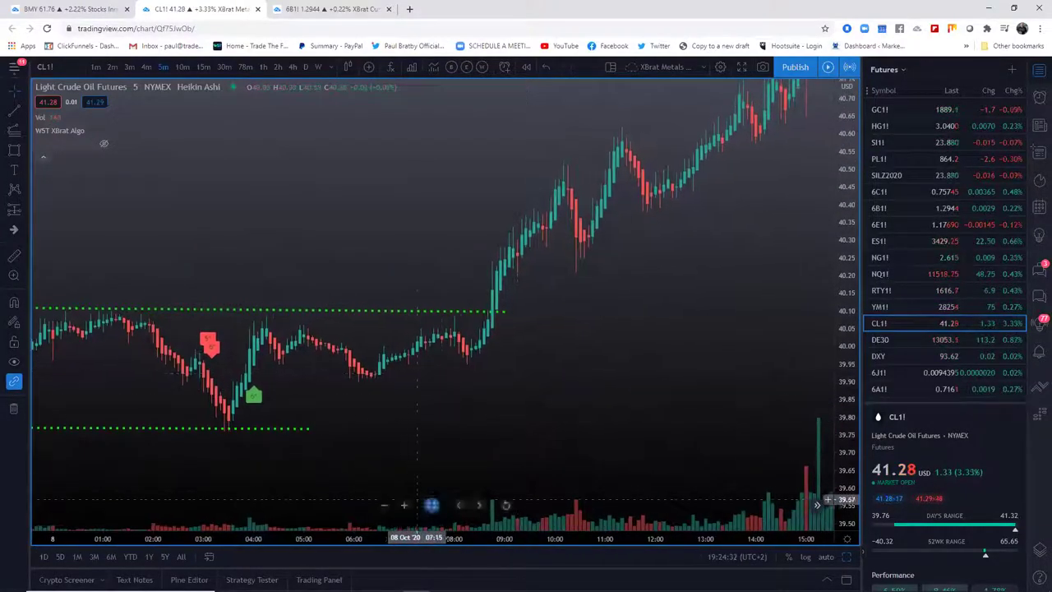
drag(684, 329, 480, 449)
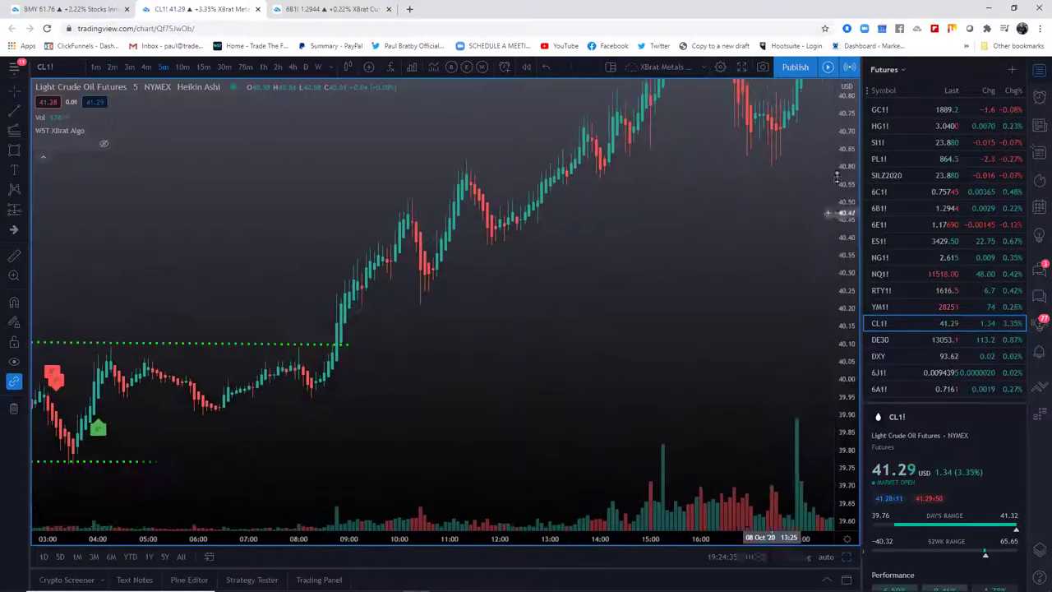
drag(837, 177, 835, 238)
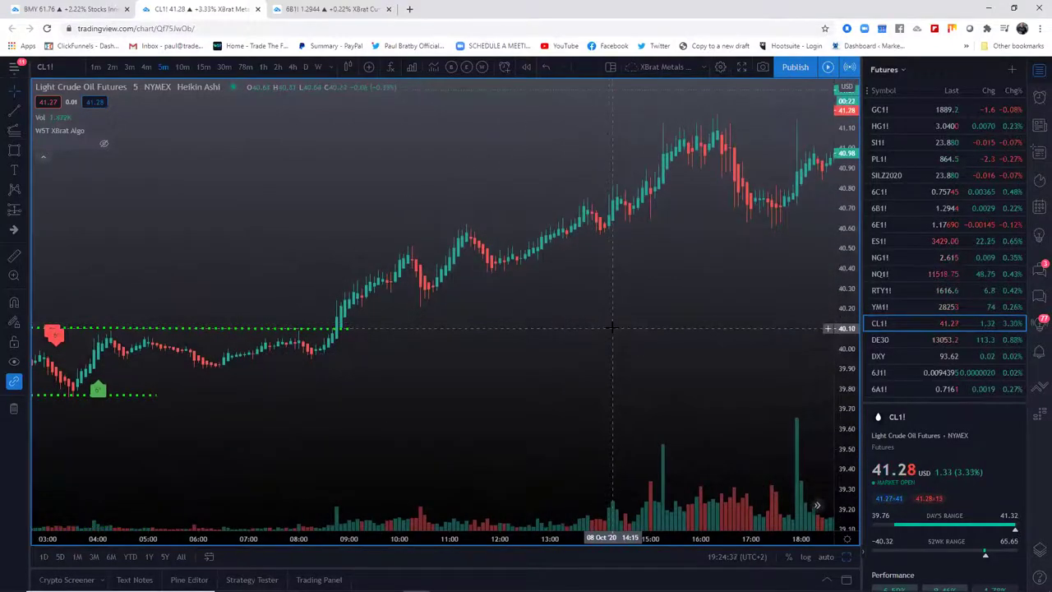
drag(735, 284, 479, 395)
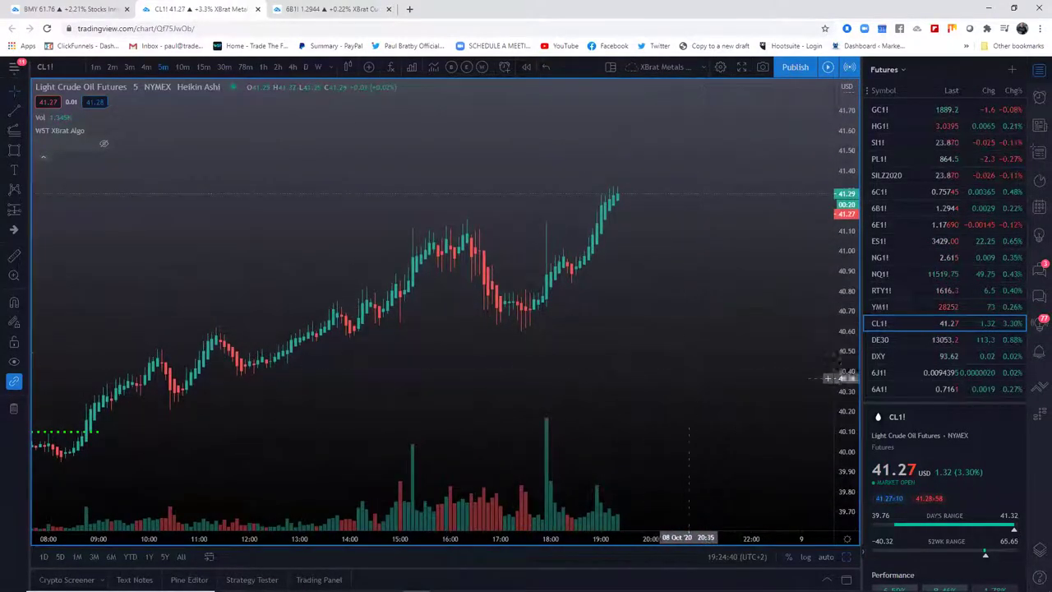
drag(669, 393, 683, 341)
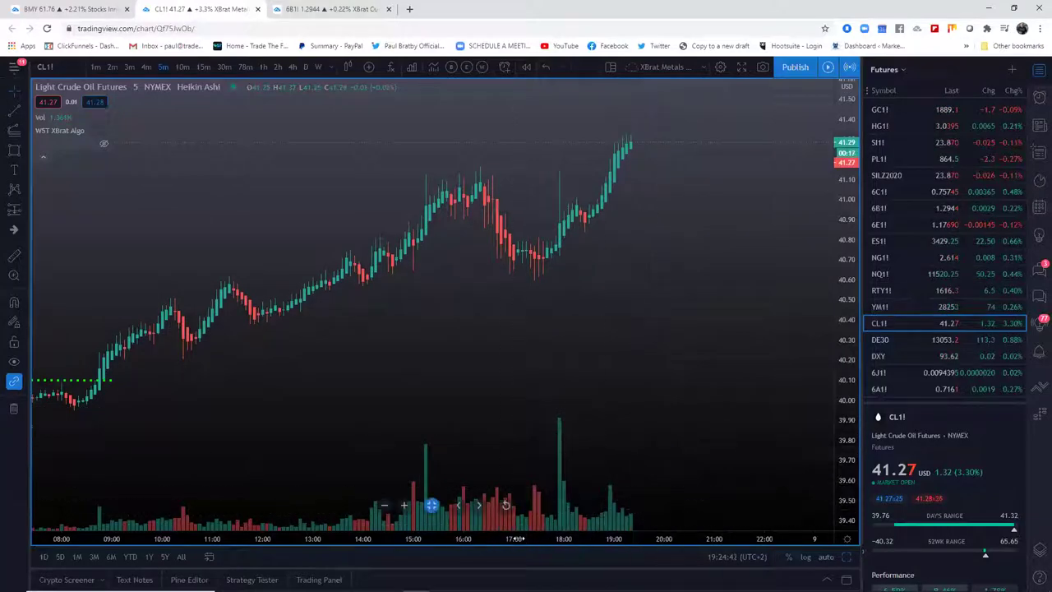
drag(461, 537, 705, 534)
- Load Natural Gas futures (NG1!) from the watchlist and maximize its 3-minute chart
scroll(749, 527, down, 3)
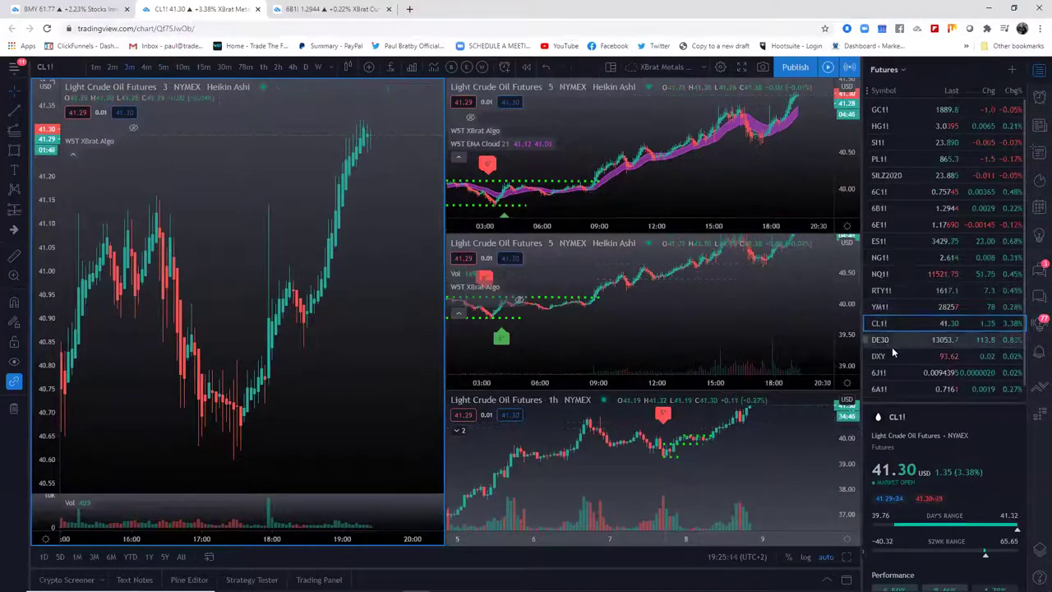
scroll(945, 321, down, 1)
click(880, 242)
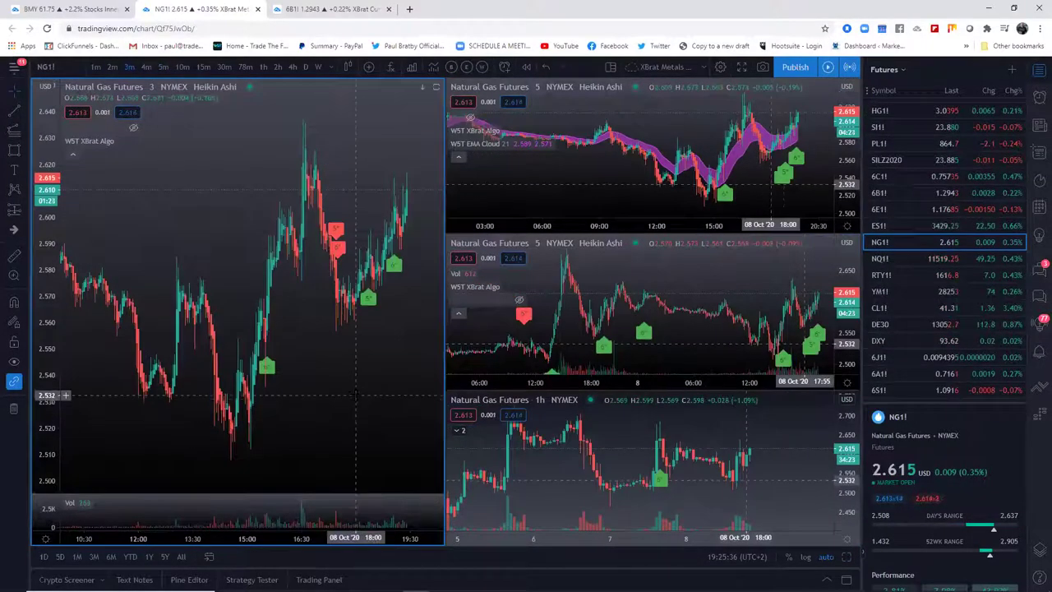
click(847, 557)
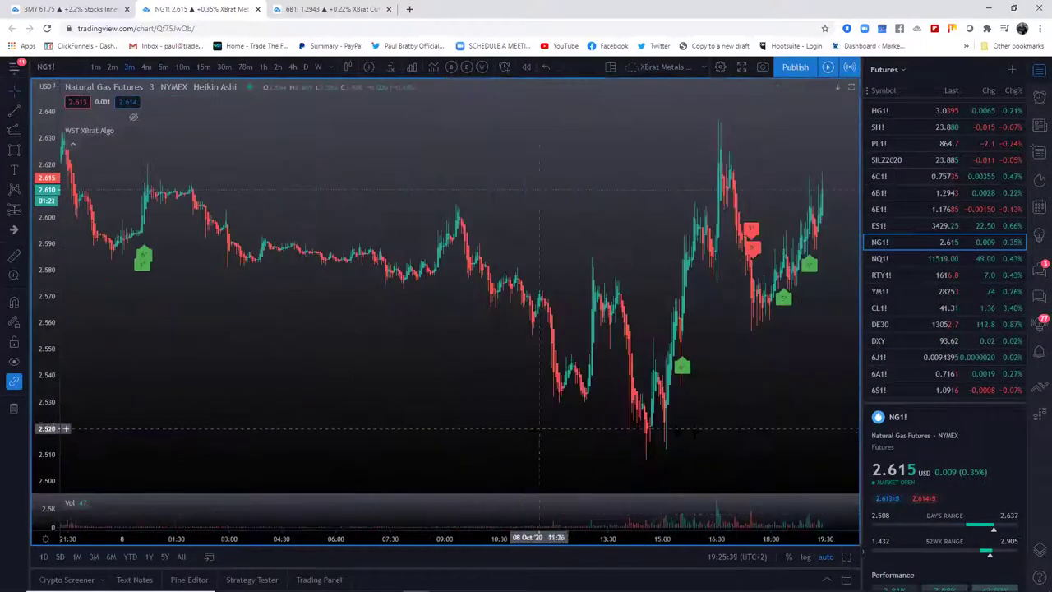
- Draw a green dotted line at about 2.534 beside the 8 October afternoon buy signal, from 15:21 to 16:51
scroll(625, 533, up, 4)
scroll(583, 530, up, 2)
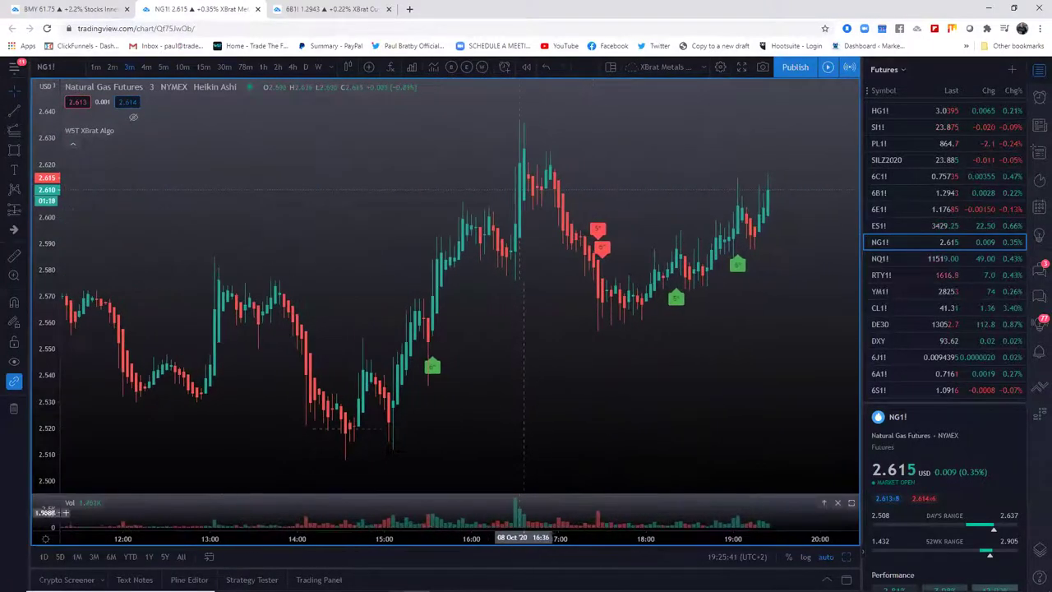
drag(524, 509, 534, 384)
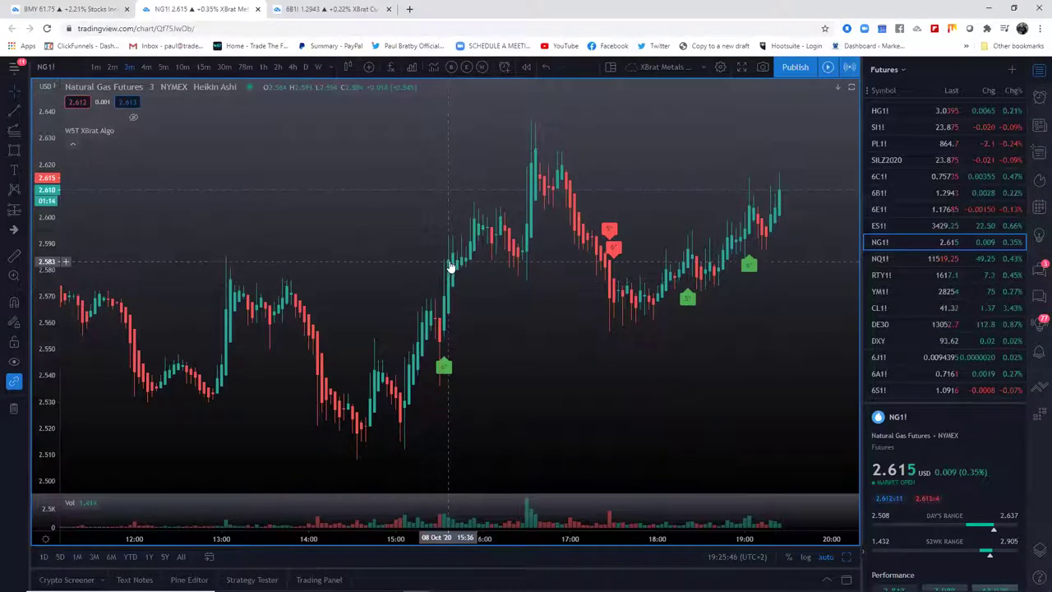
click(19, 190)
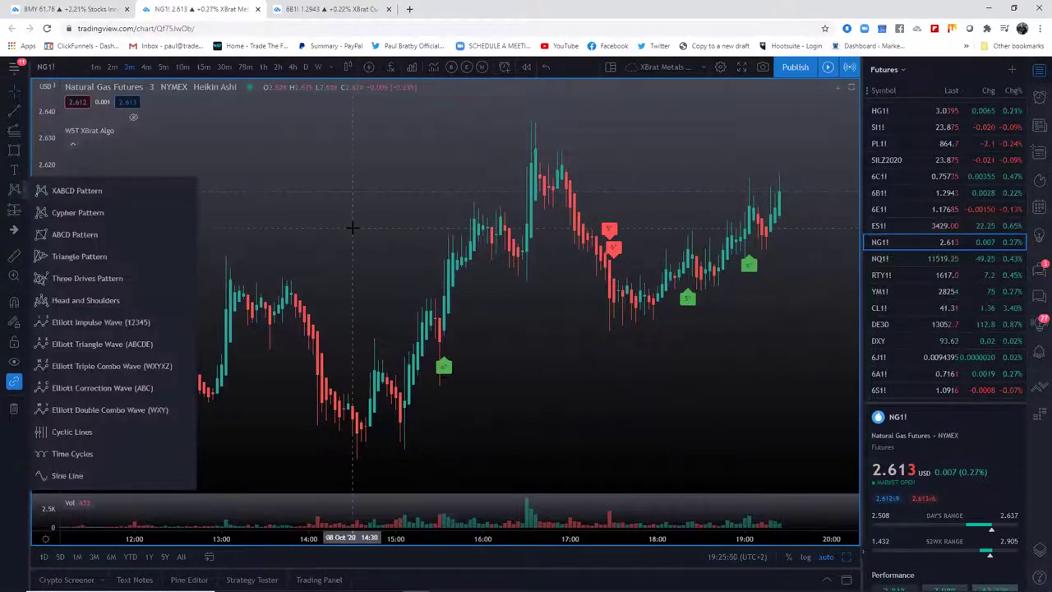
scroll(351, 227, down, 2)
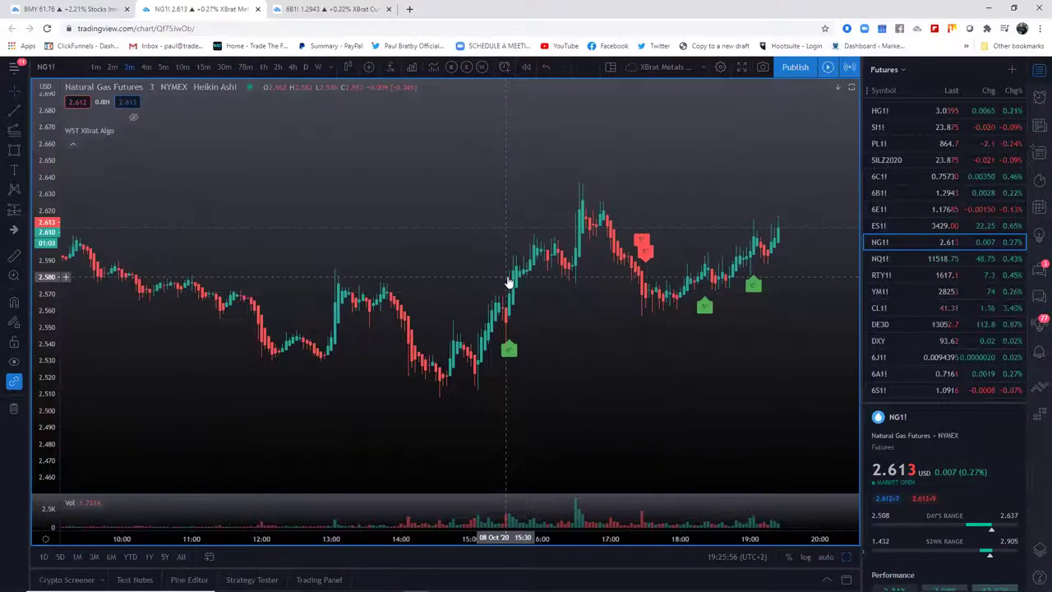
drag(512, 533, 393, 533)
drag(427, 402, 482, 409)
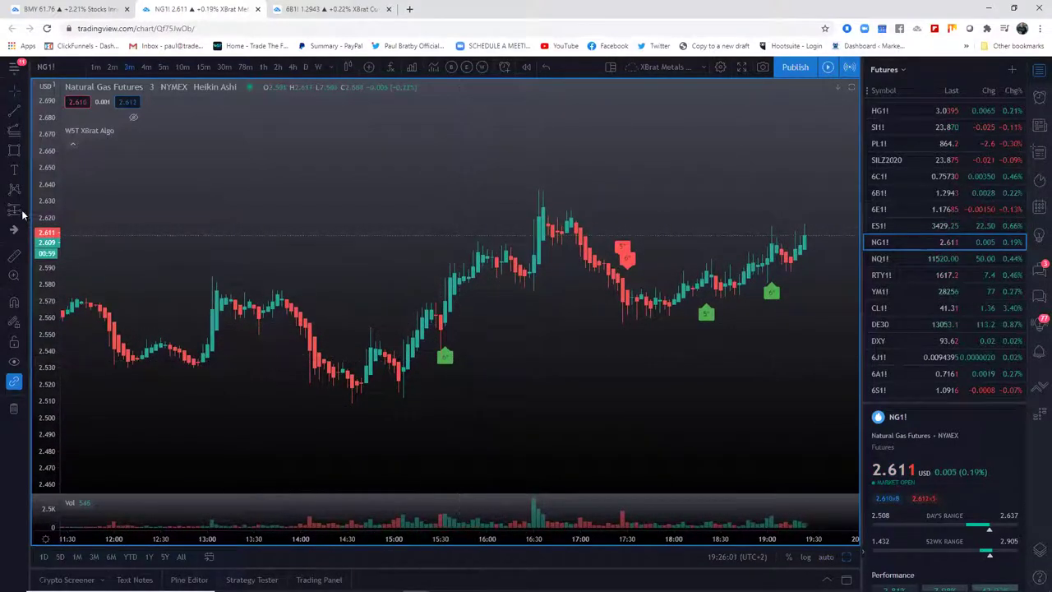
click(16, 112)
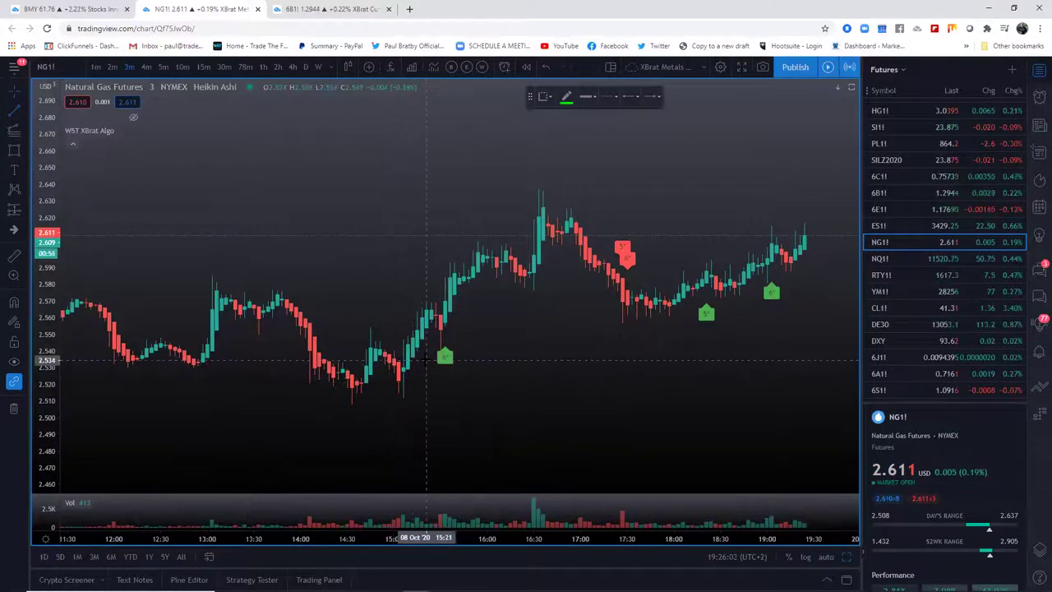
drag(427, 359, 566, 360)
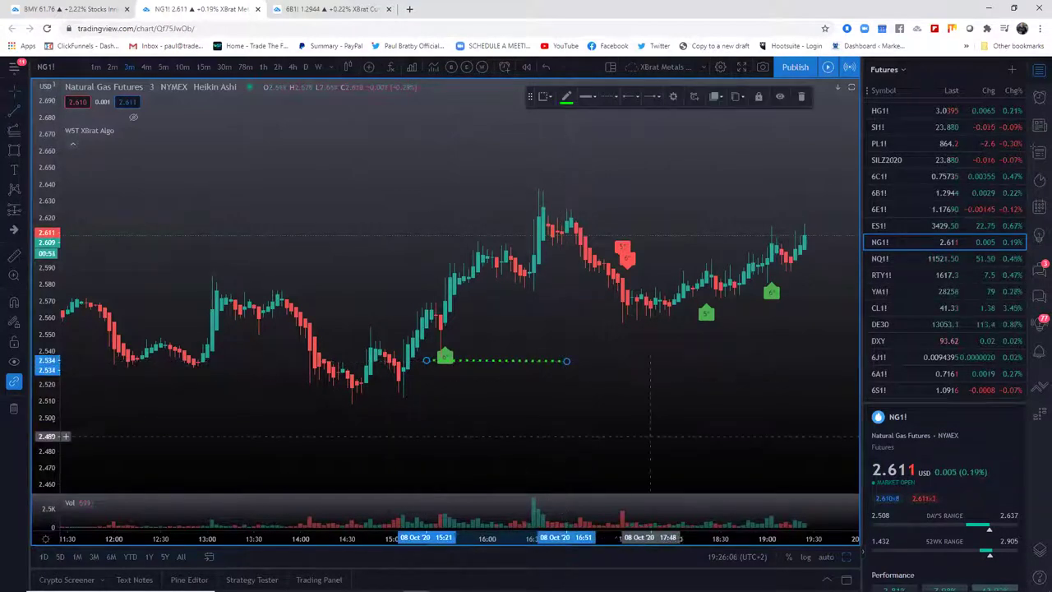
- Draw a green dotted line at about 2.586 along the earlier high, from 12:54 to 16:30 on 8 October
click(16, 114)
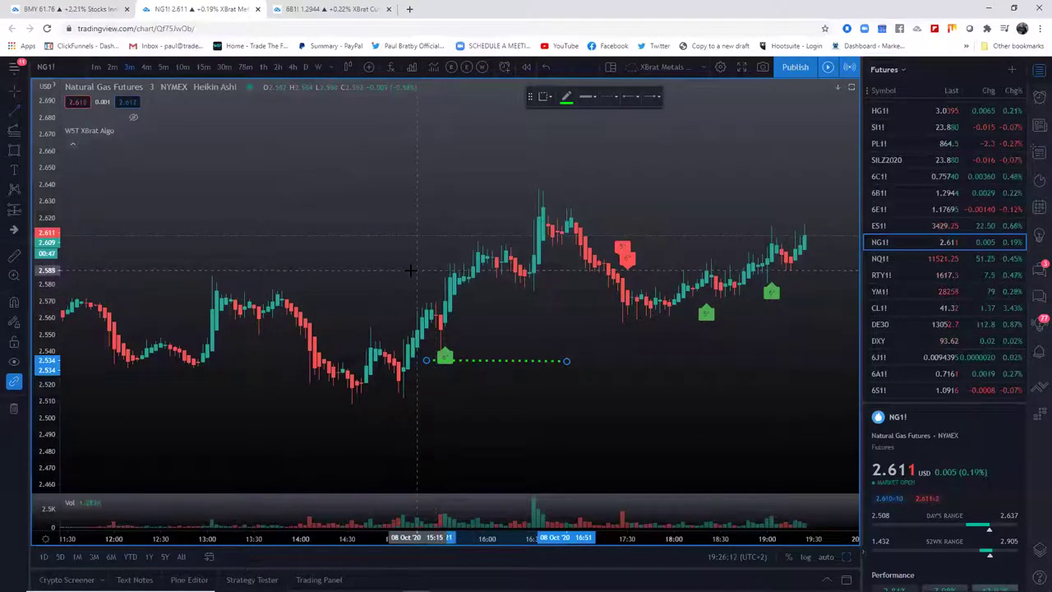
click(198, 272)
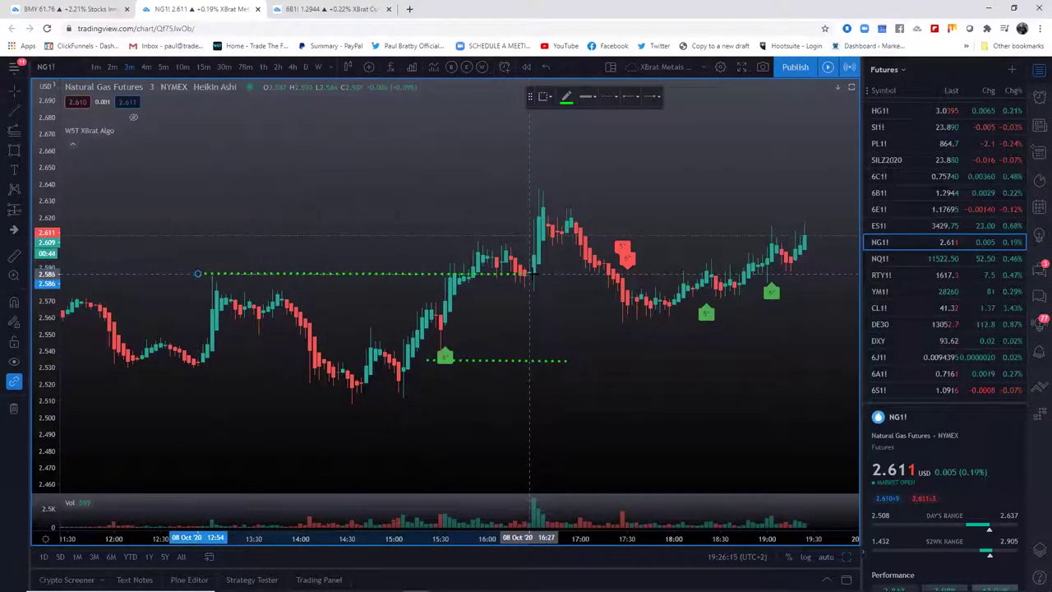
click(534, 273)
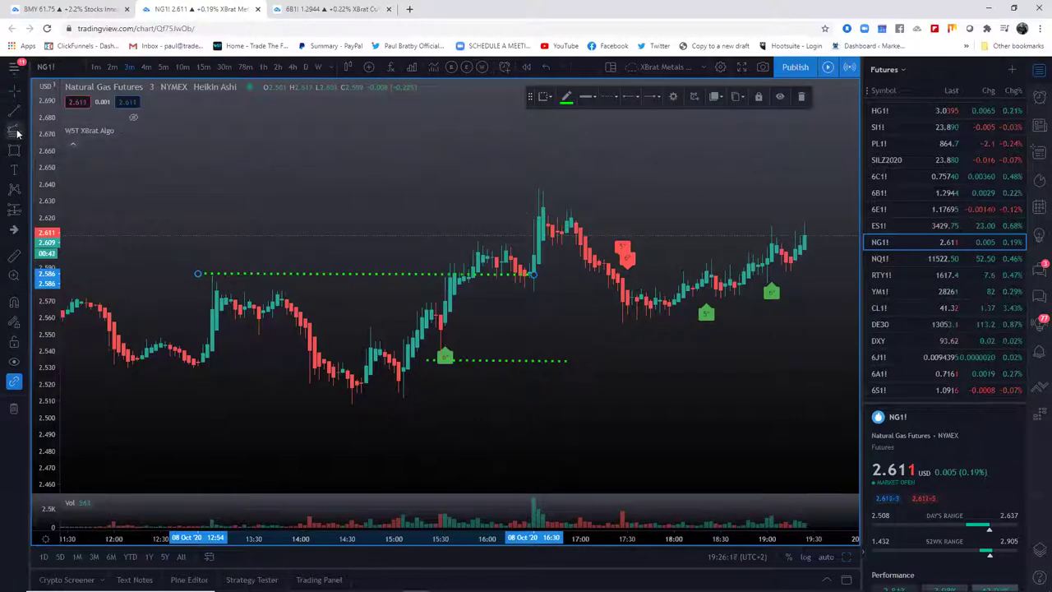
- Draw a trend-based Fibonacci extension from about 2.535 at 15:09 to 2.586 at 15:48, anchored at 2.586 and ending at 18:33
click(14, 131)
click(408, 360)
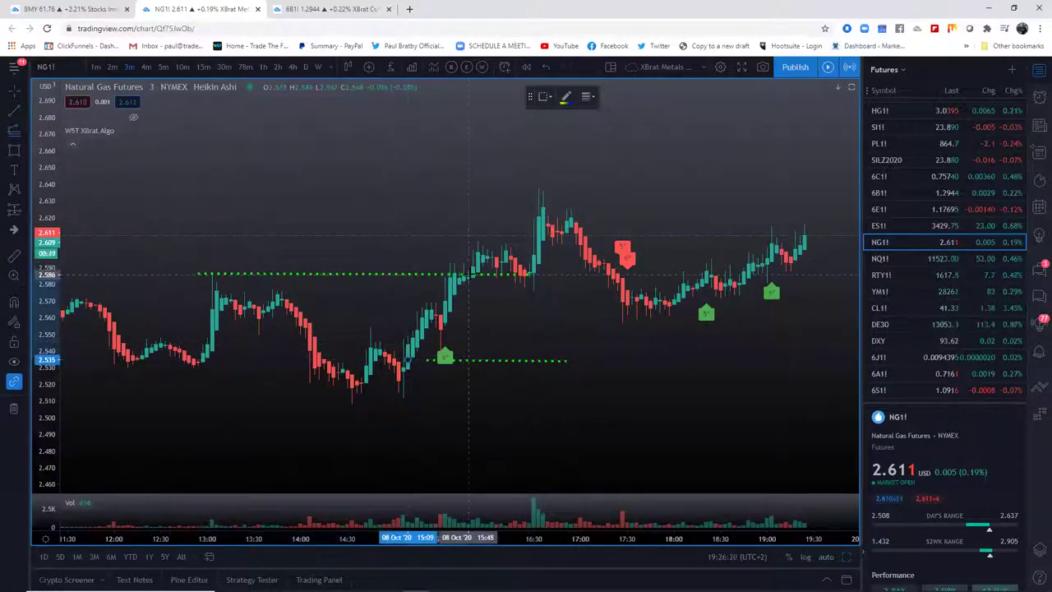
click(469, 274)
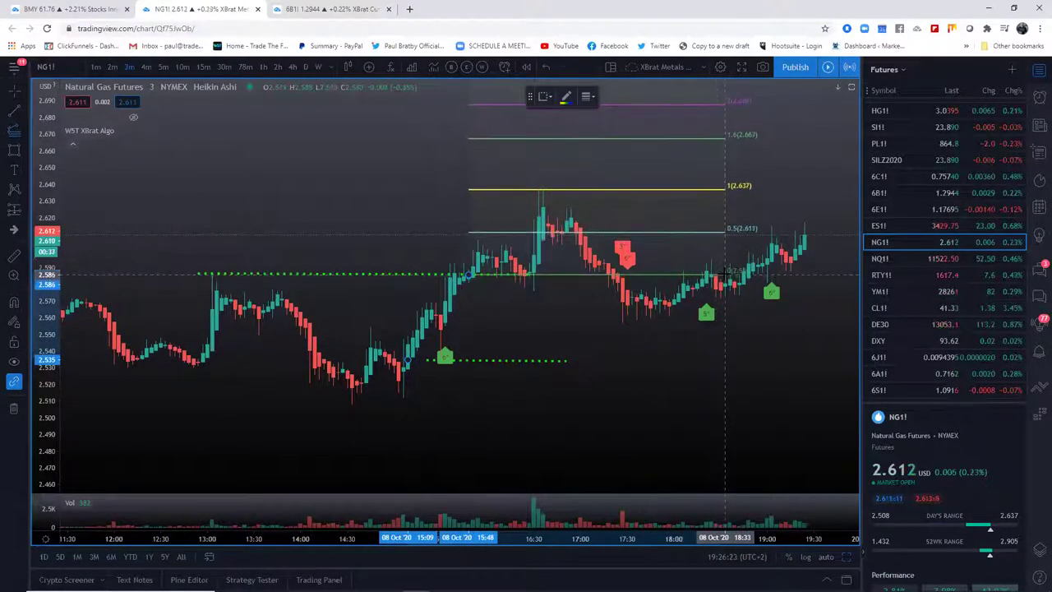
click(725, 274)
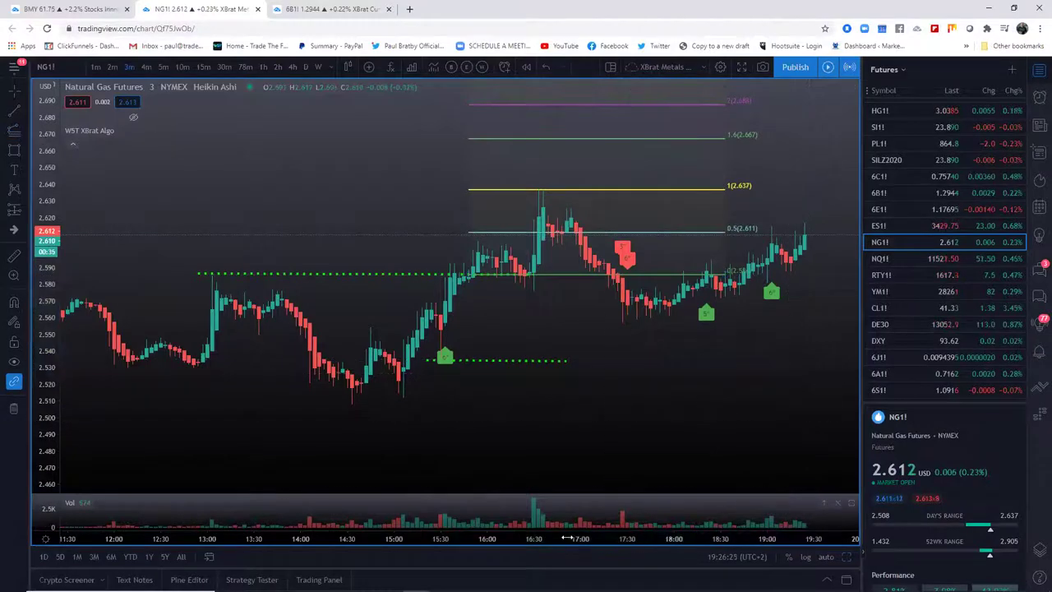
- Restore the multi-chart layout and maximize the 5-minute Natural Gas chart that includes volume
drag(600, 538, 682, 539)
drag(736, 418, 540, 445)
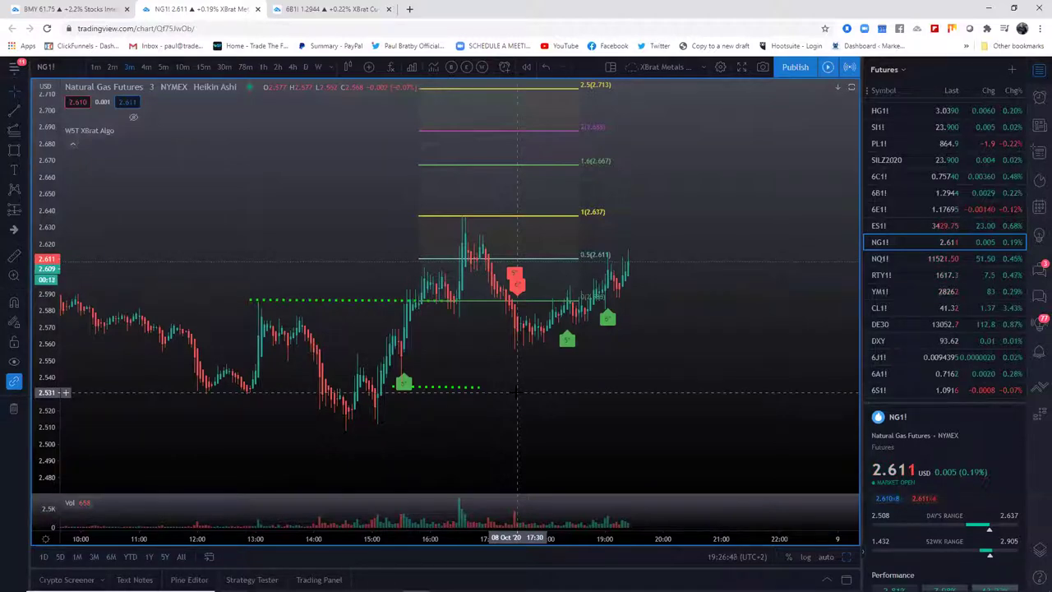
scroll(679, 547, down, 5)
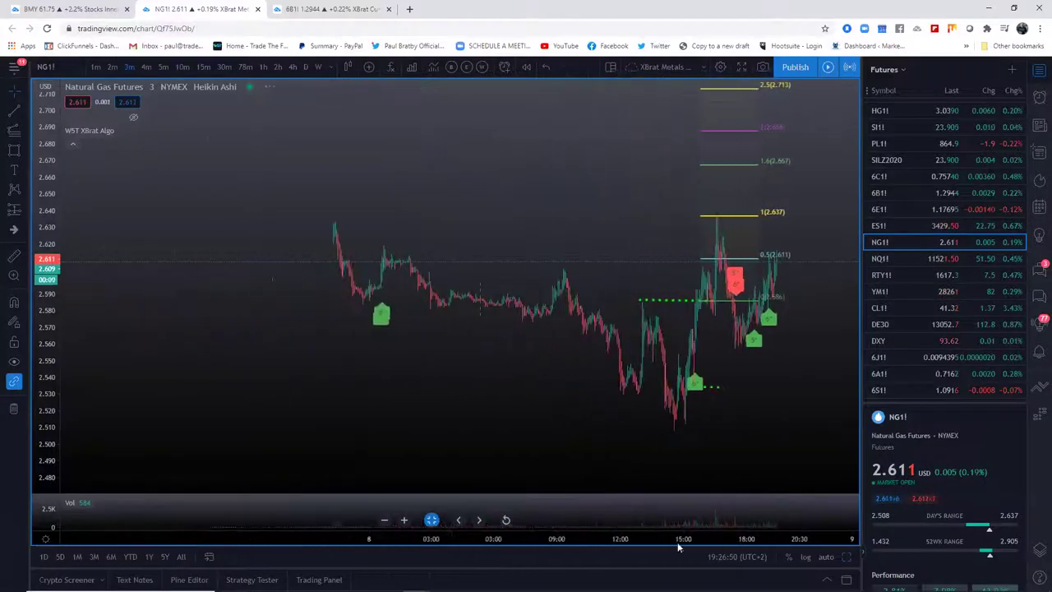
click(846, 556)
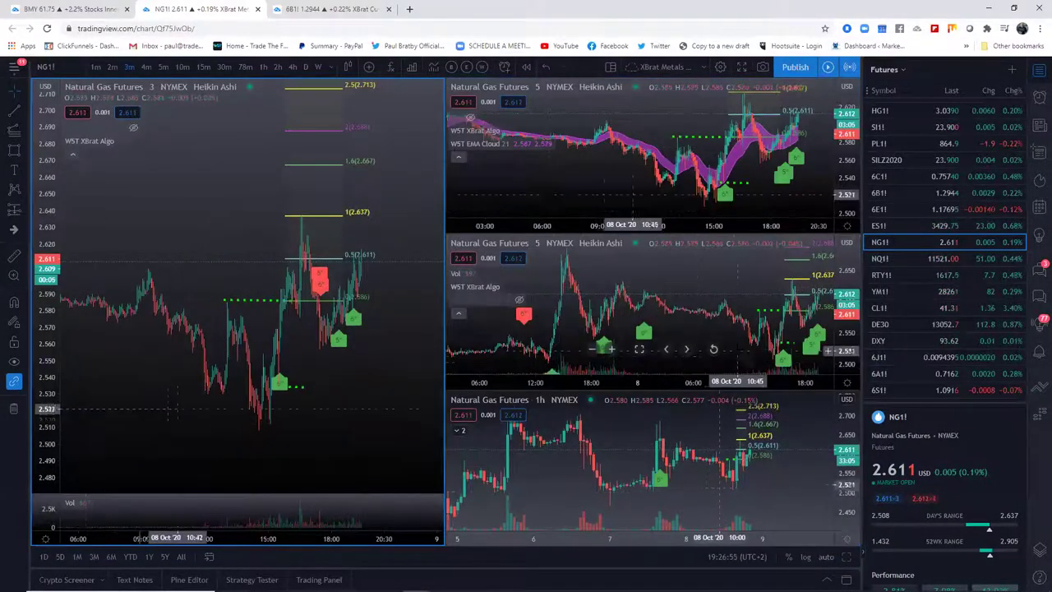
click(693, 341)
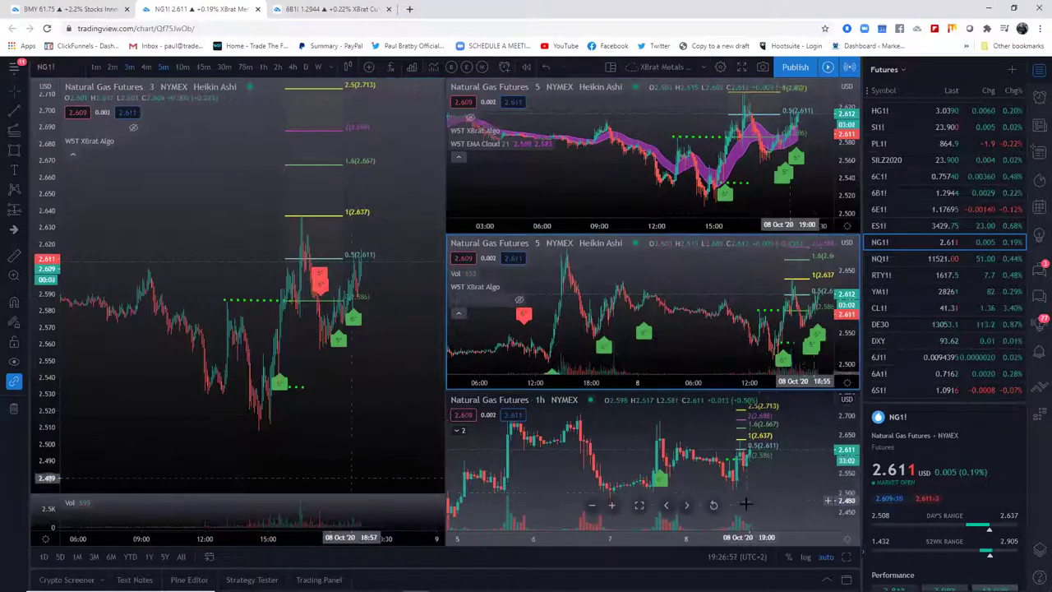
click(845, 557)
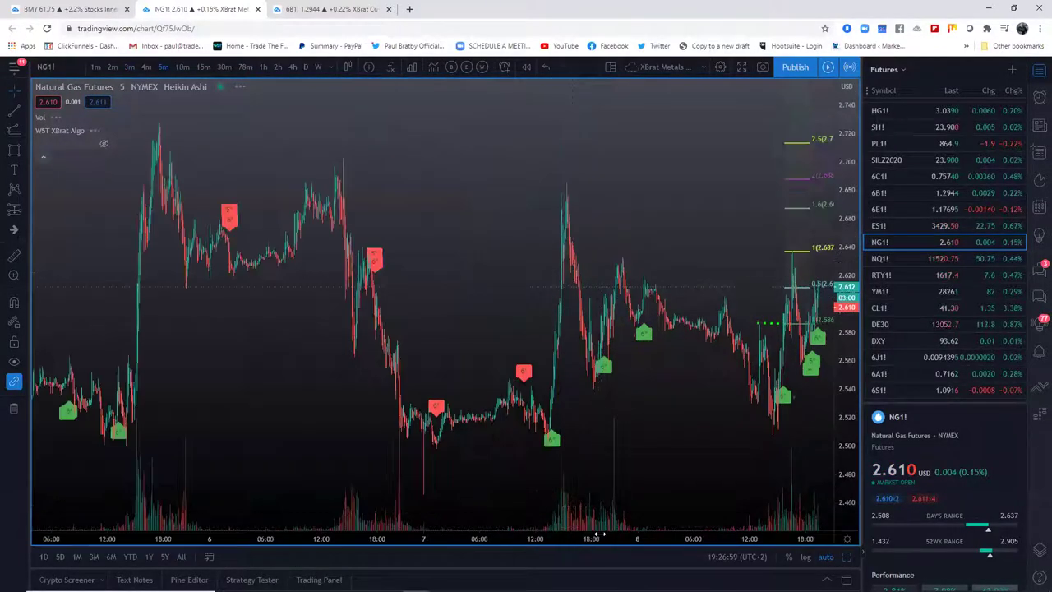
- Draw a rectangle support zone at about 2.497 to 2.505 under the lows, from 6 October 17:30 to 7 October 17:30
drag(606, 543, 305, 509)
drag(387, 441, 799, 436)
drag(576, 533, 449, 523)
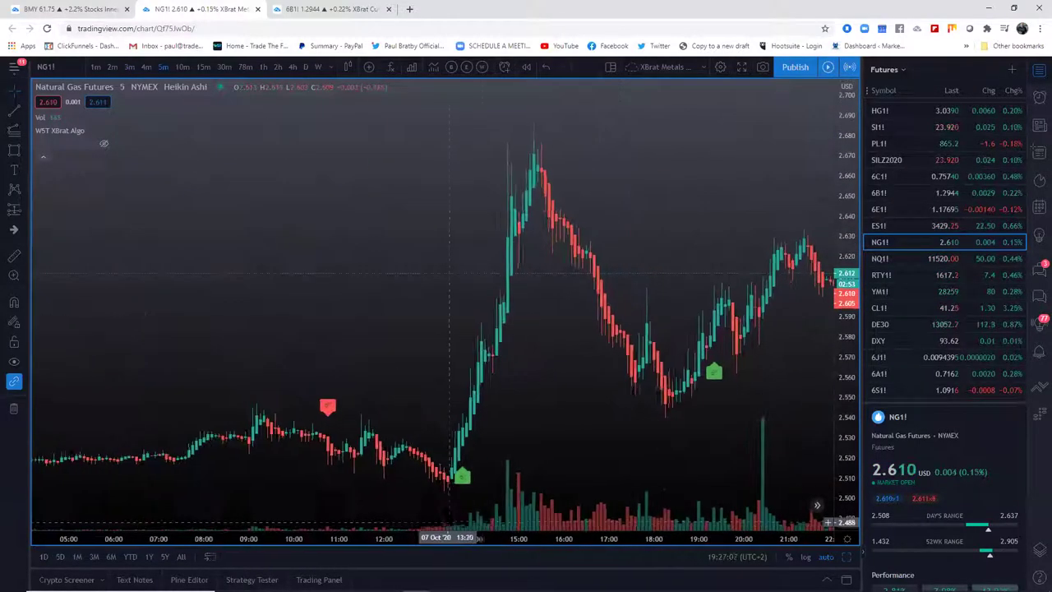
scroll(449, 522, up, 1)
drag(651, 428, 757, 375)
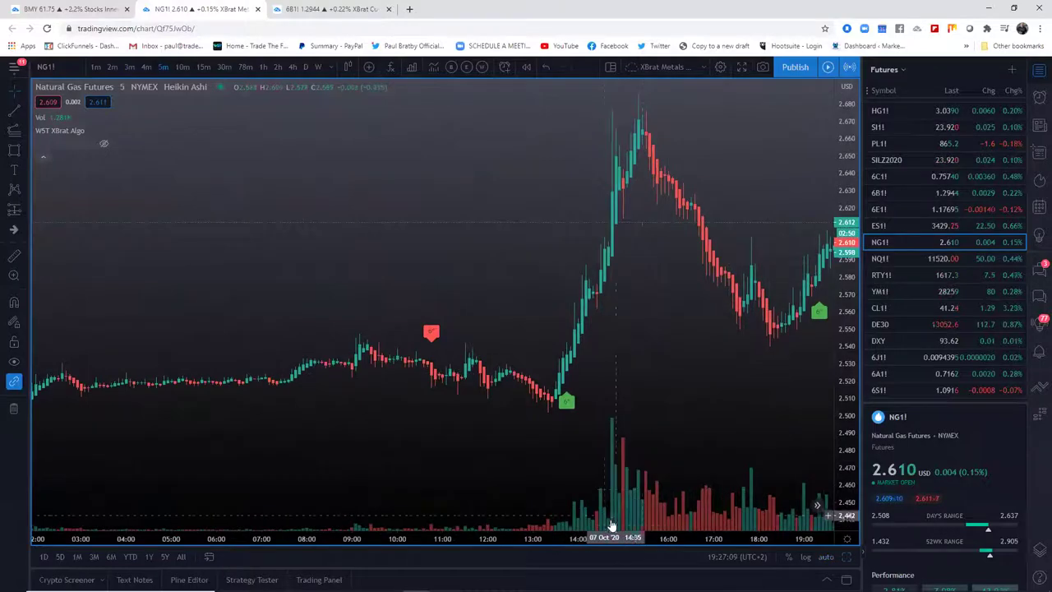
drag(573, 528, 393, 524)
drag(433, 383, 618, 393)
scroll(481, 534, down, 5)
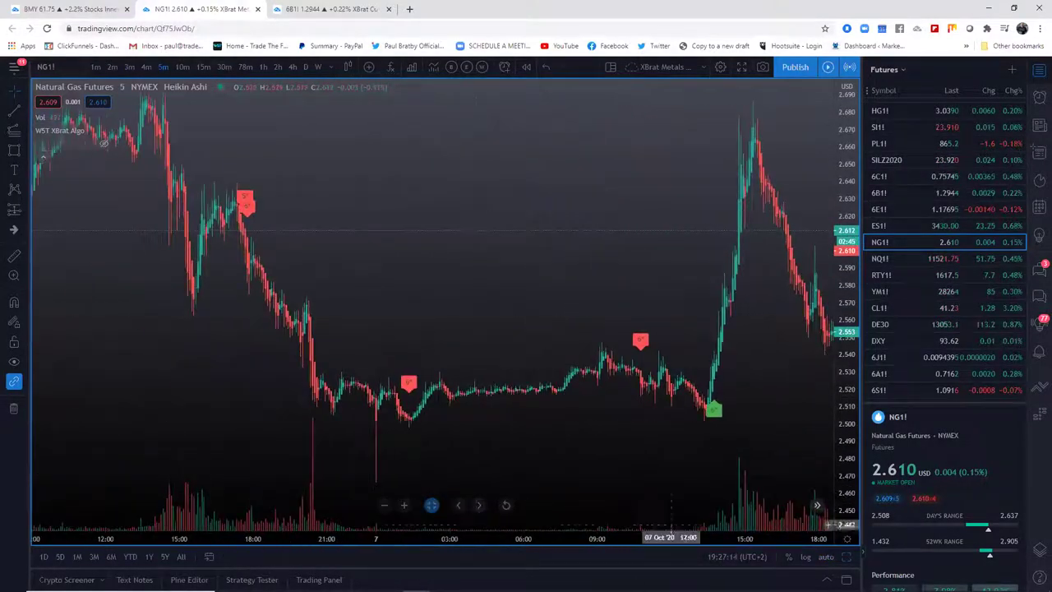
click(14, 151)
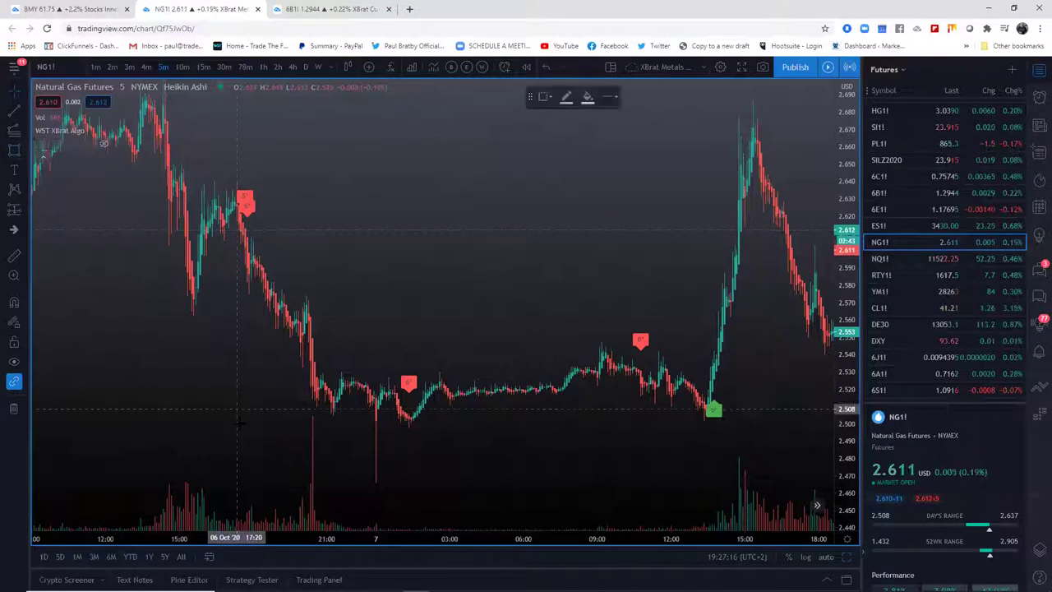
drag(240, 427, 805, 415)
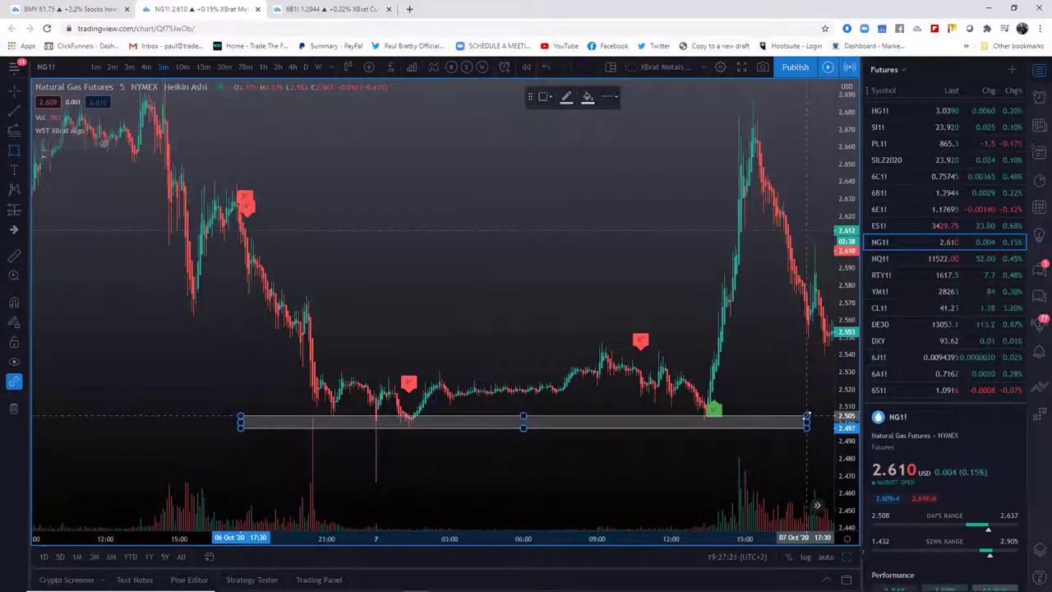
click(805, 417)
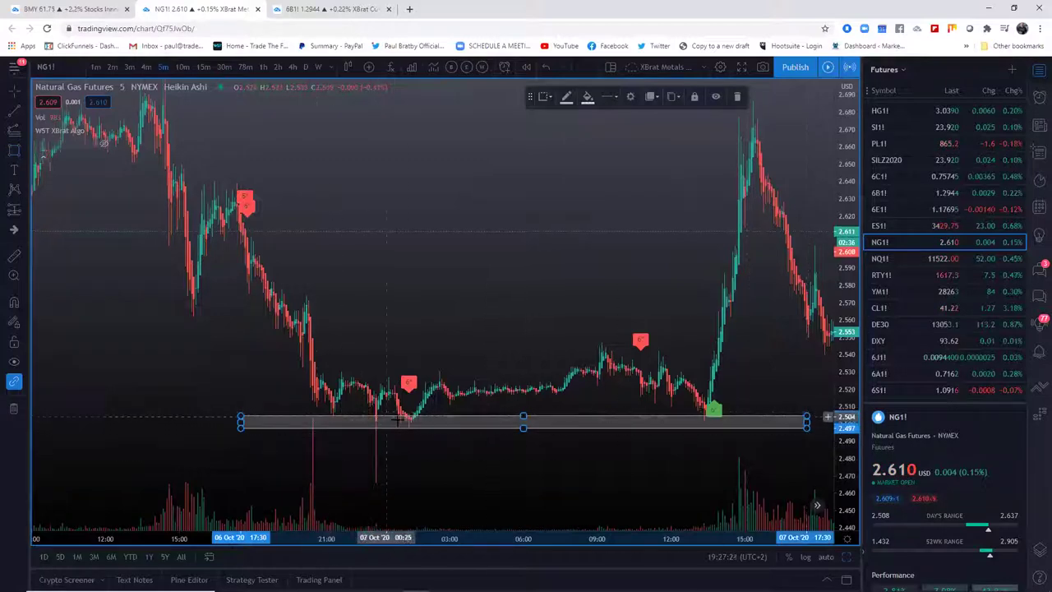
- Draw a green dotted entry line at about 2.543 above the 7 October buy signal, from 11:25 to 15:15
drag(655, 462, 517, 428)
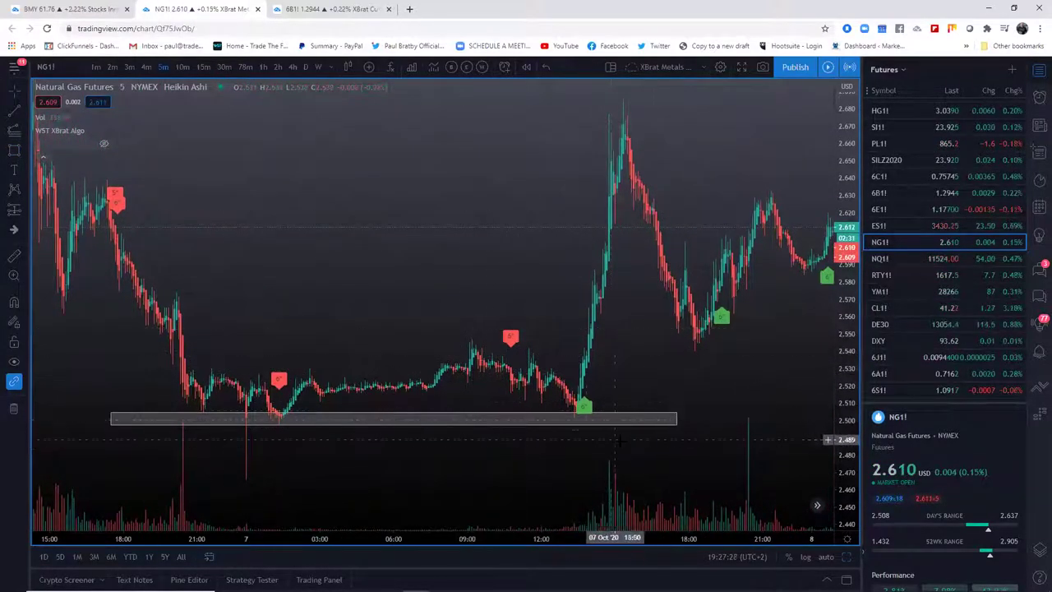
drag(615, 538, 395, 540)
drag(557, 400, 589, 393)
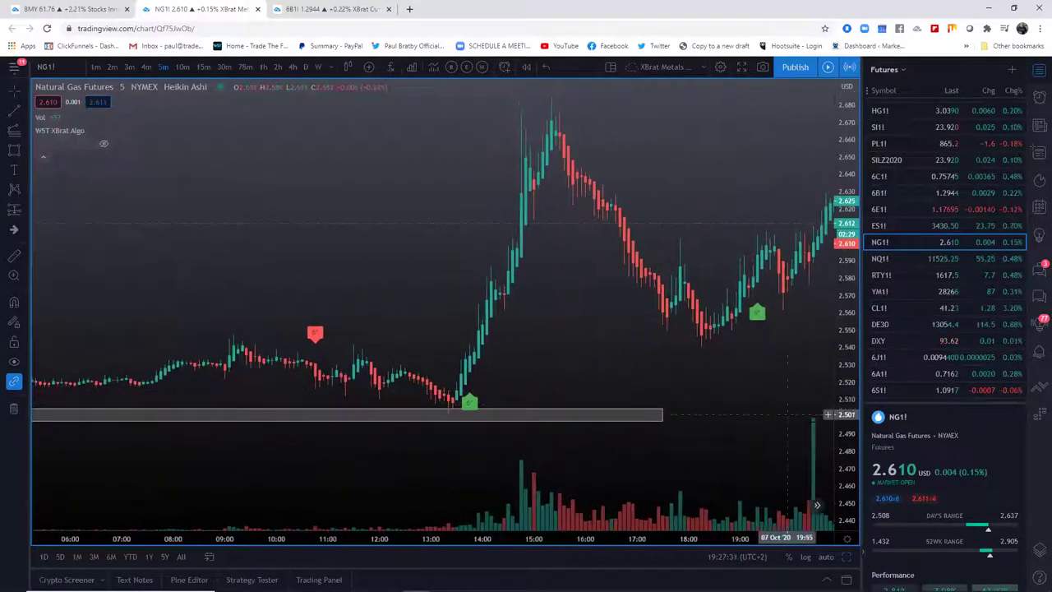
drag(844, 431, 845, 358)
drag(614, 403, 638, 363)
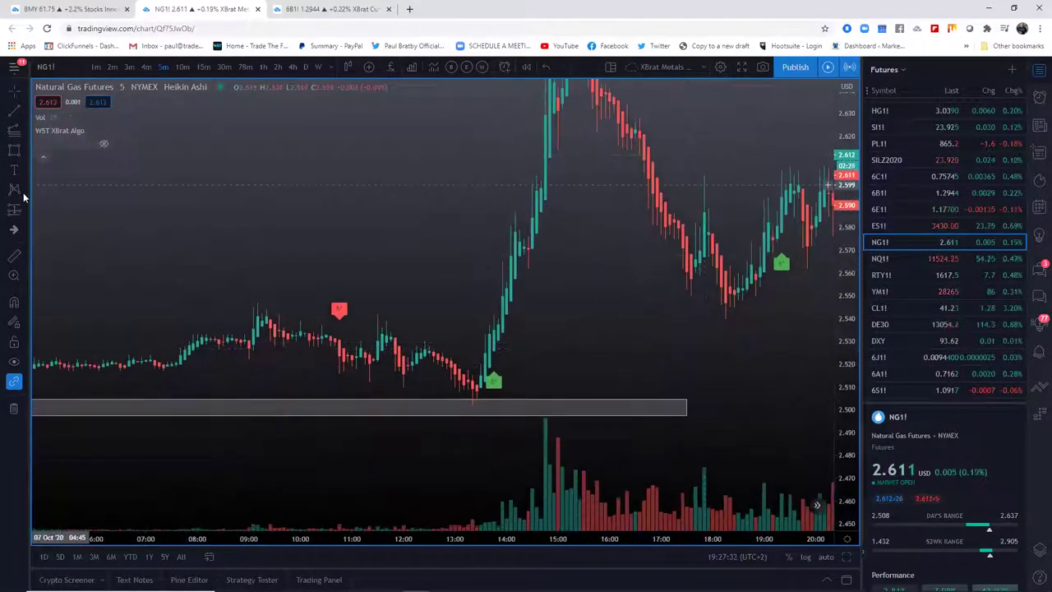
click(15, 127)
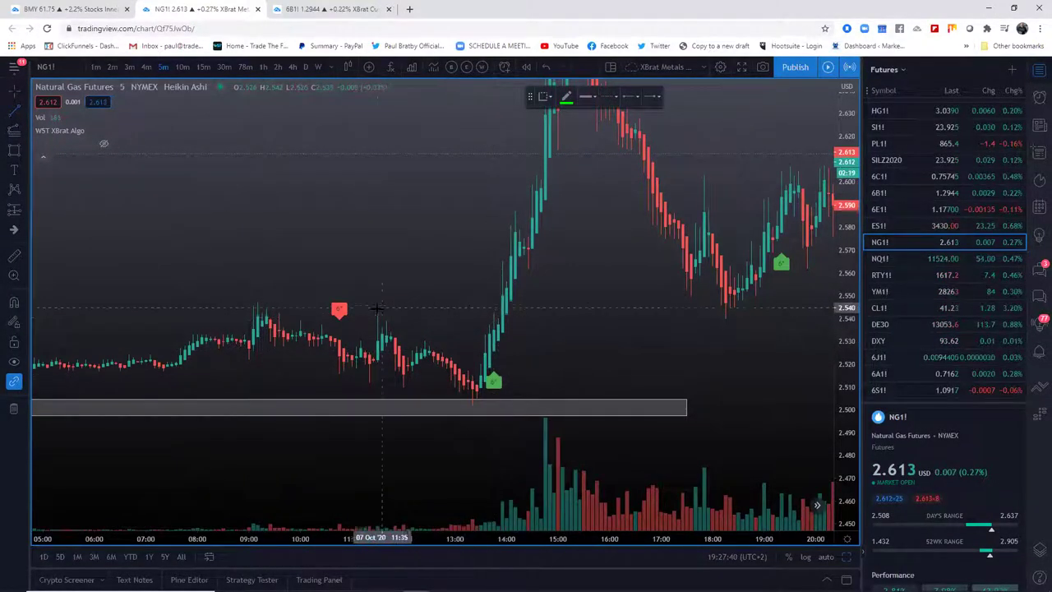
drag(373, 310, 572, 311)
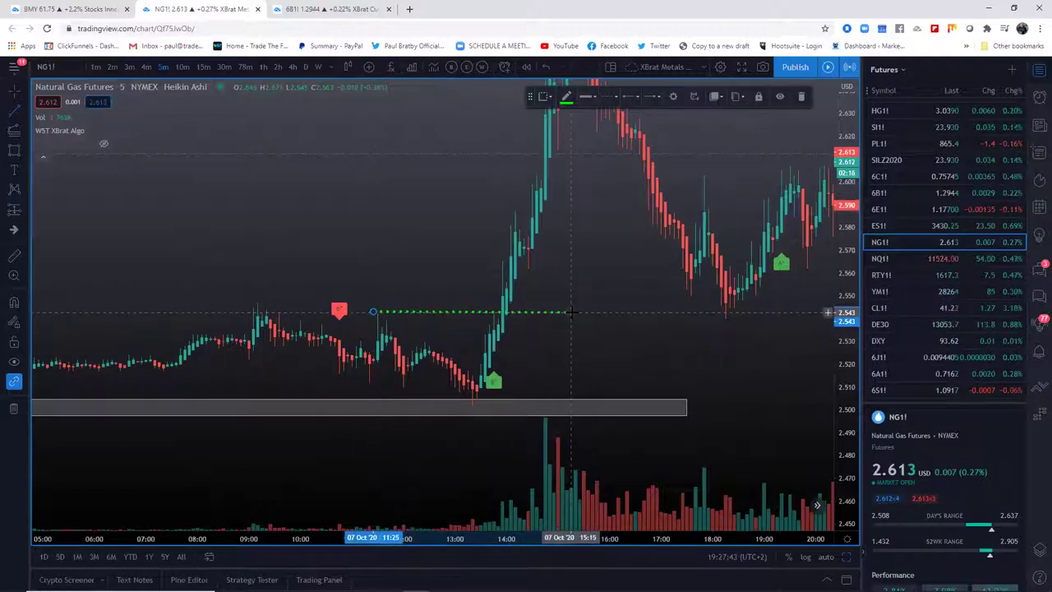
- Draw a green dotted stop line at about 2.500 inside the support zone, from 12:50 to 14:05 on 7 October
click(429, 409)
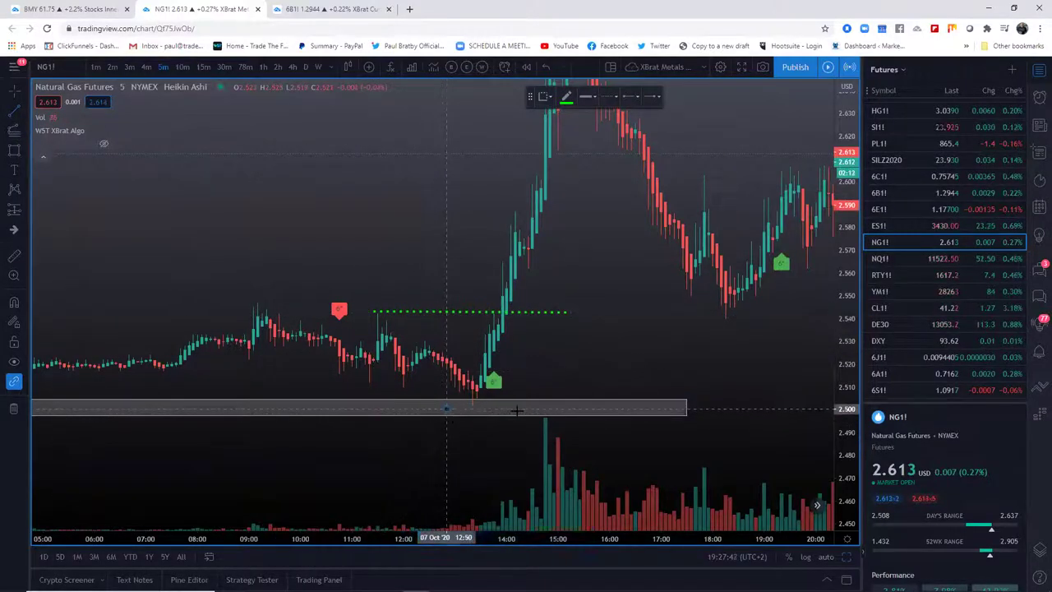
drag(447, 409, 507, 409)
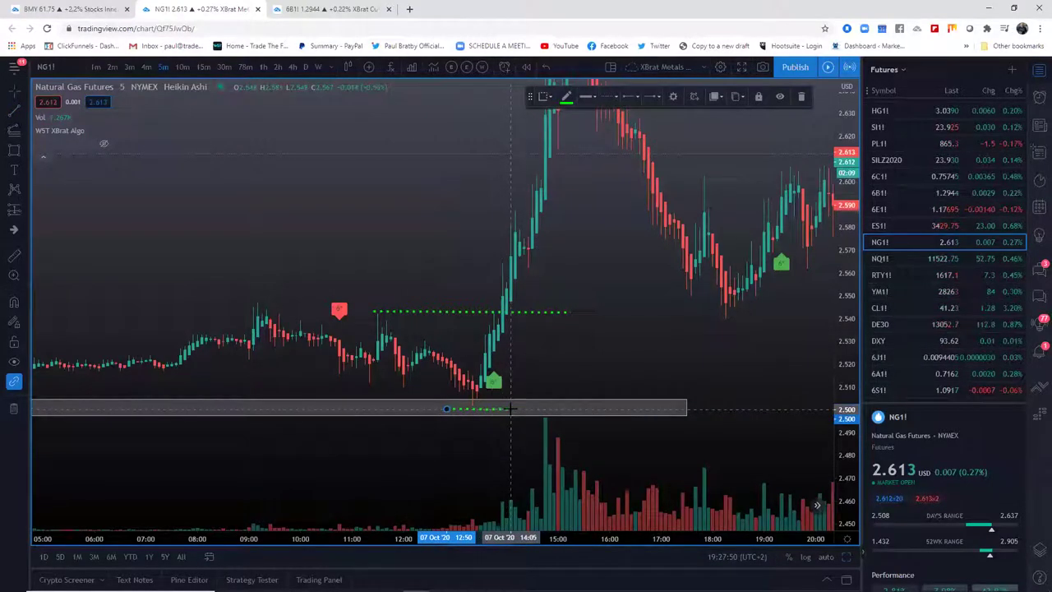
click(510, 408)
- Draw a trend-based Fibonacci extension from 2.500 at 12:25 to about 2.542 at 13:40, anchored at 2.542 and ending at 18:20
click(14, 131)
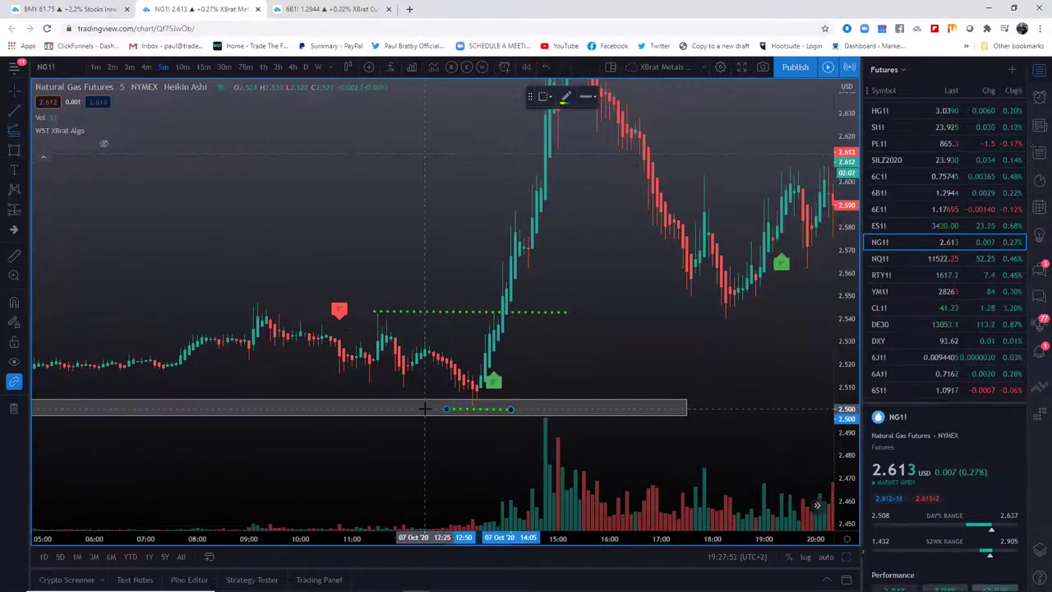
click(425, 408)
click(489, 312)
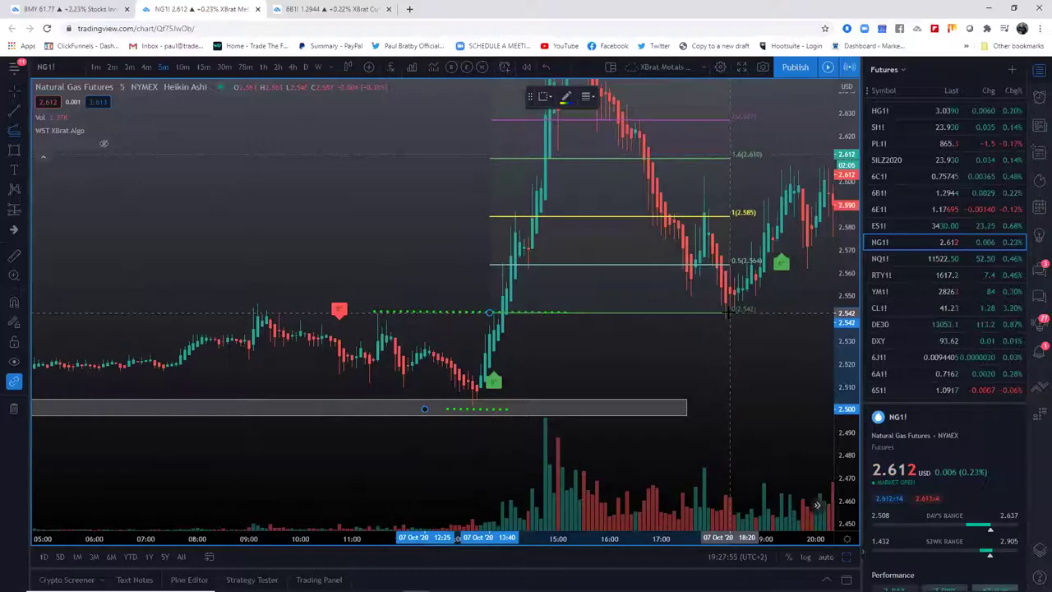
click(730, 313)
- Draw two rectangle resistance zones from 5 October to the evening of 7 October, at about 2.647 to 2.659 and 2.695 to 2.707
drag(845, 187, 842, 392)
drag(328, 541, 651, 549)
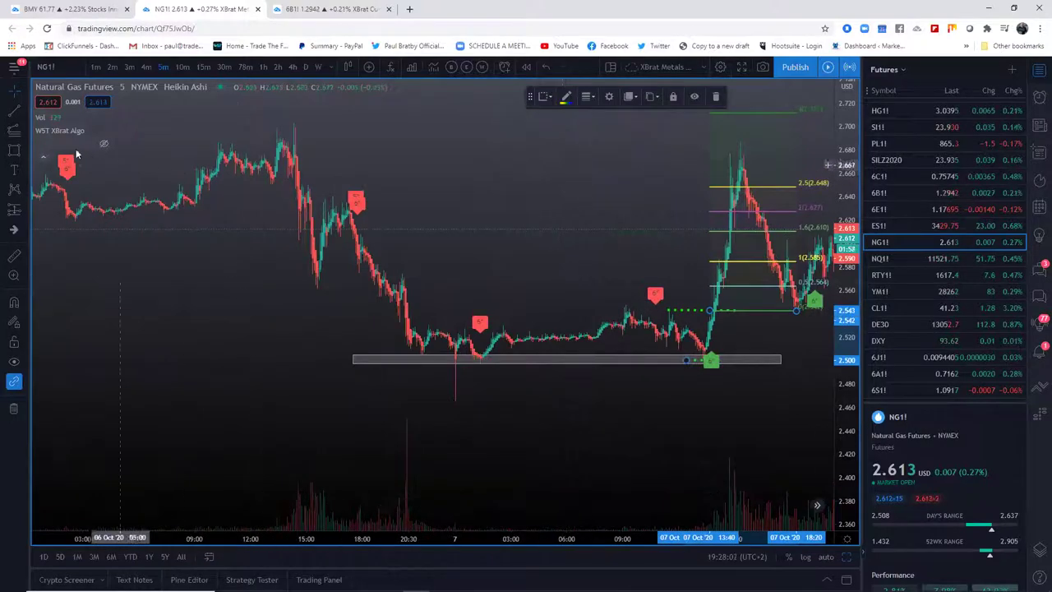
click(15, 151)
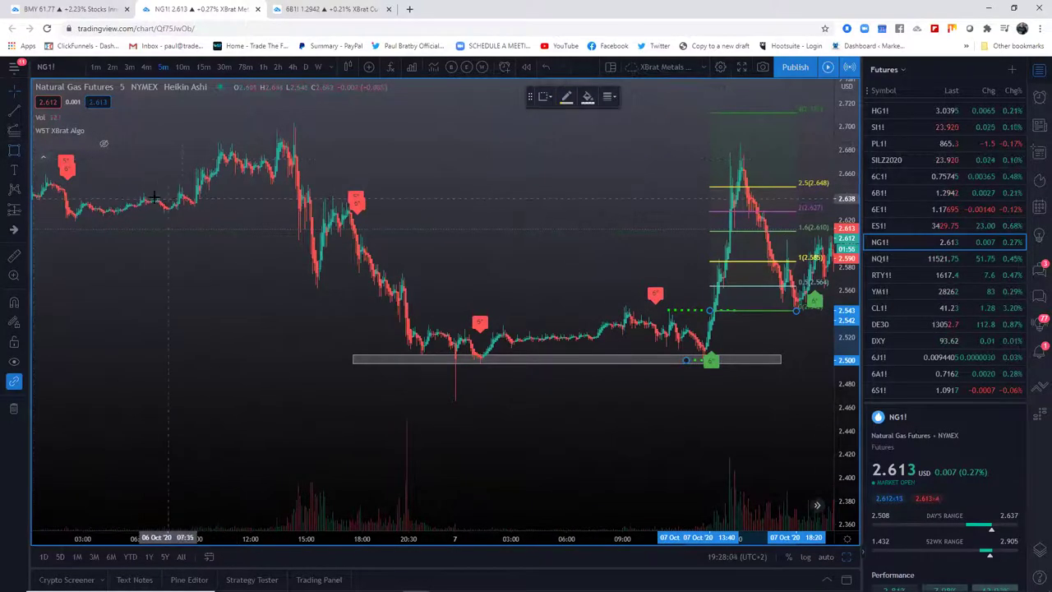
scroll(110, 195, down, 3)
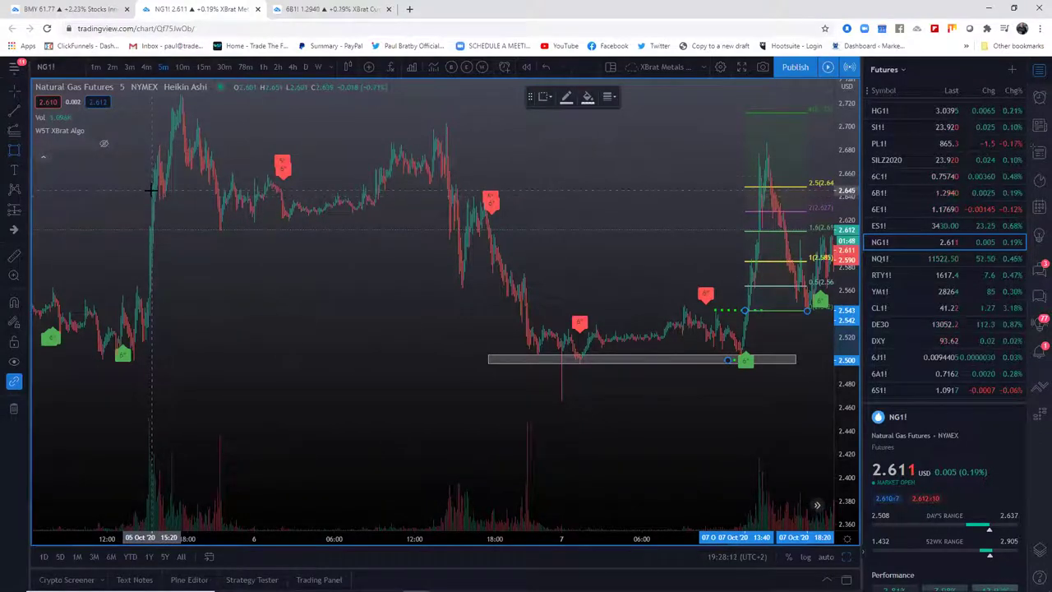
mouse_move(130, 173)
mouse_down()
mouse_move(235, 188)
mouse_move(723, 174)
mouse_move(764, 188)
mouse_move(817, 187)
mouse_up()
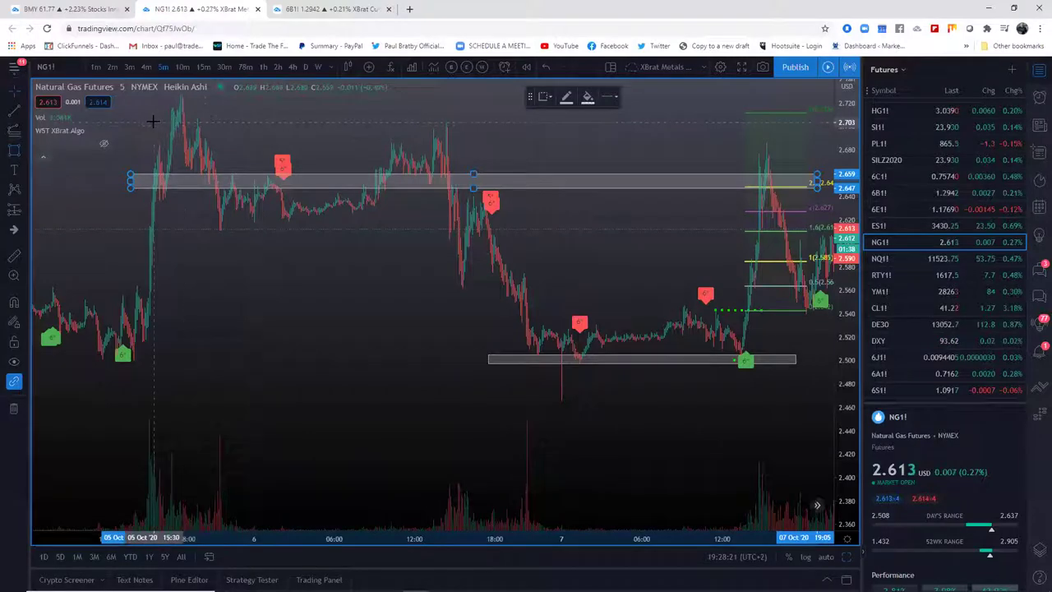
mouse_move(148, 118)
mouse_down()
mouse_move(733, 117)
mouse_move(813, 132)
mouse_up()
- Draw a third rectangle zone at about 2.630 to 2.640, from 6 October 08:05 to the evening of 7 October
scroll(734, 538, up, 3)
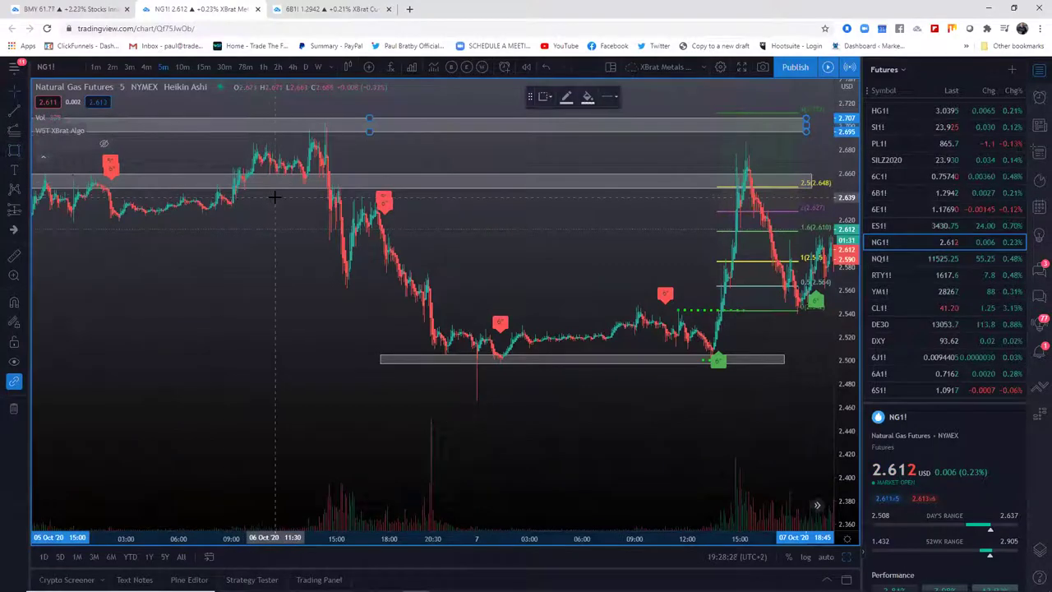
click(215, 197)
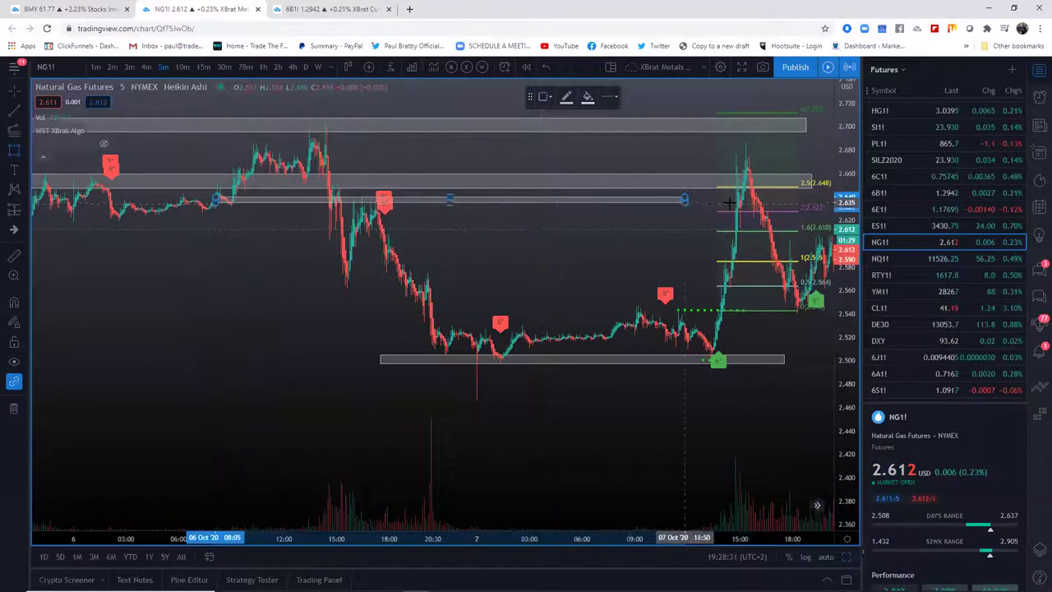
click(827, 208)
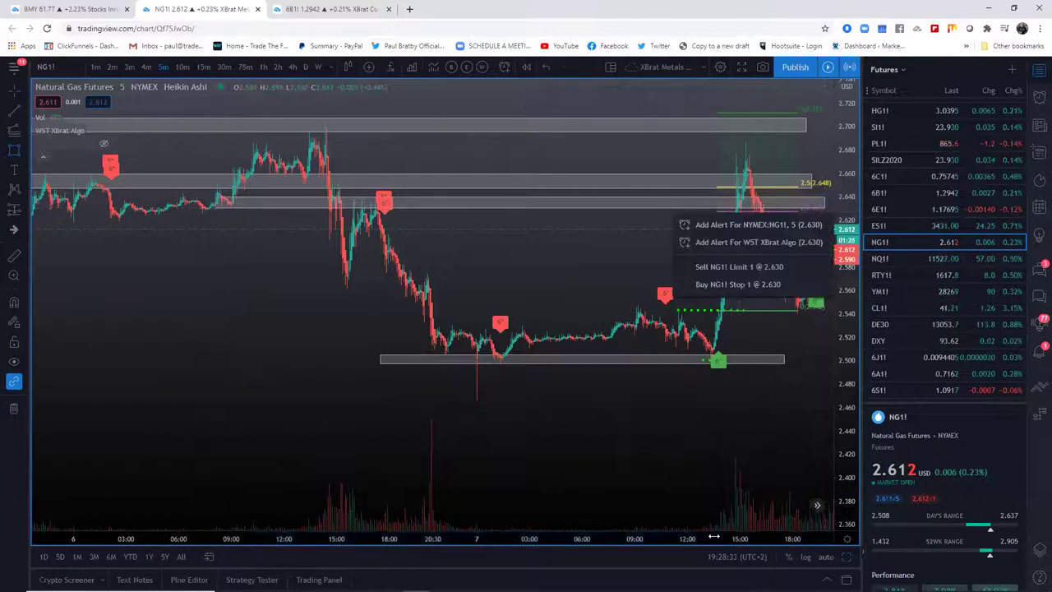
click(698, 514)
- Examine the 7 October Natural Gas rally against the Fibonacci levels and the resistance zones
drag(679, 541, 551, 540)
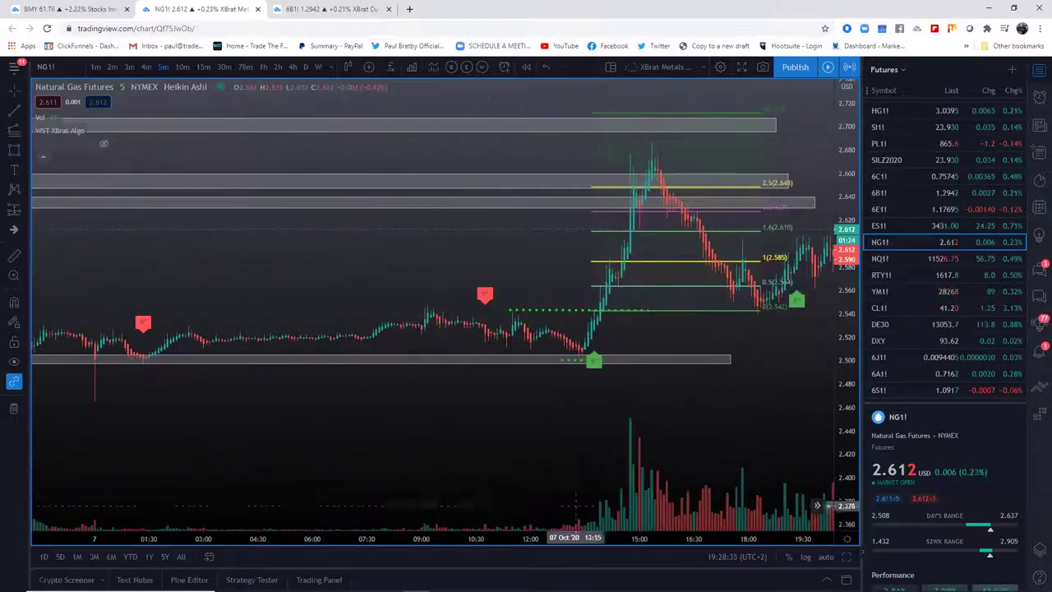
drag(487, 469, 644, 462)
drag(599, 405, 446, 430)
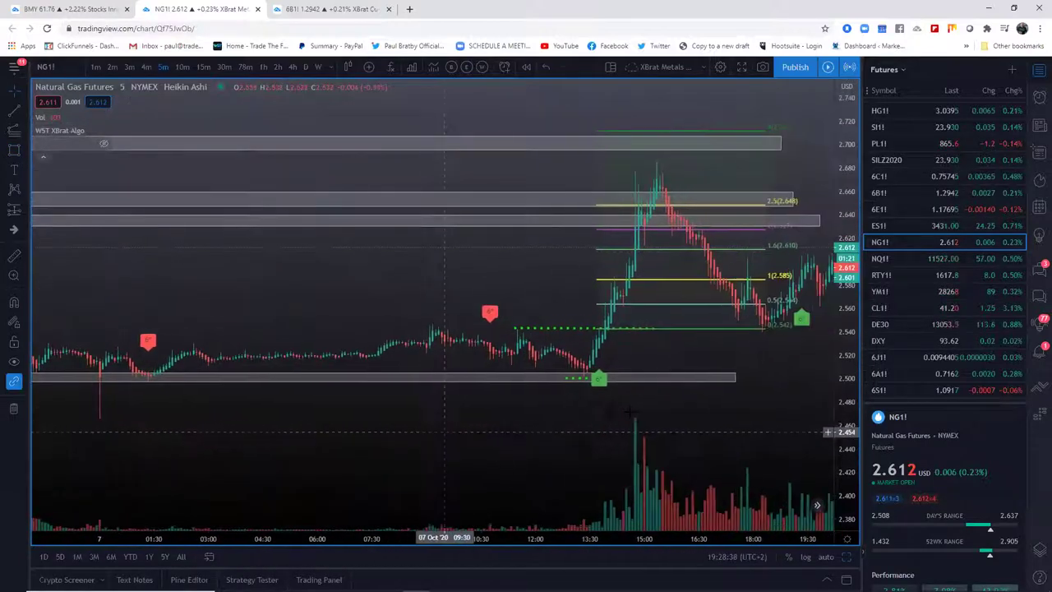
- Examine the five-minute Natural Gas chart from 6 to 8 October, comparing the 2.500 support zone with the rally and pullback
drag(848, 390, 849, 362)
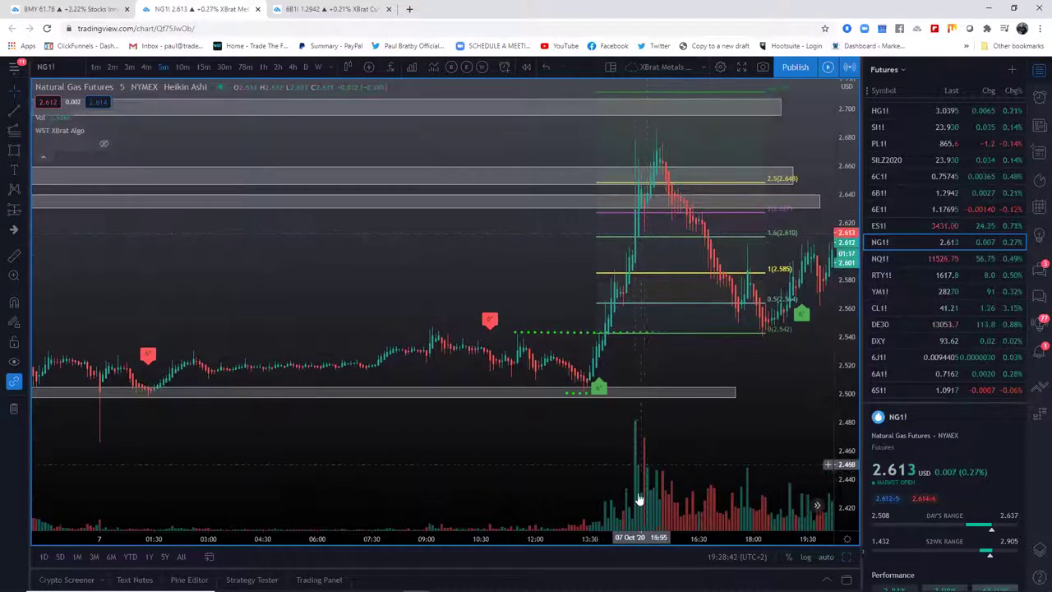
drag(638, 538, 502, 538)
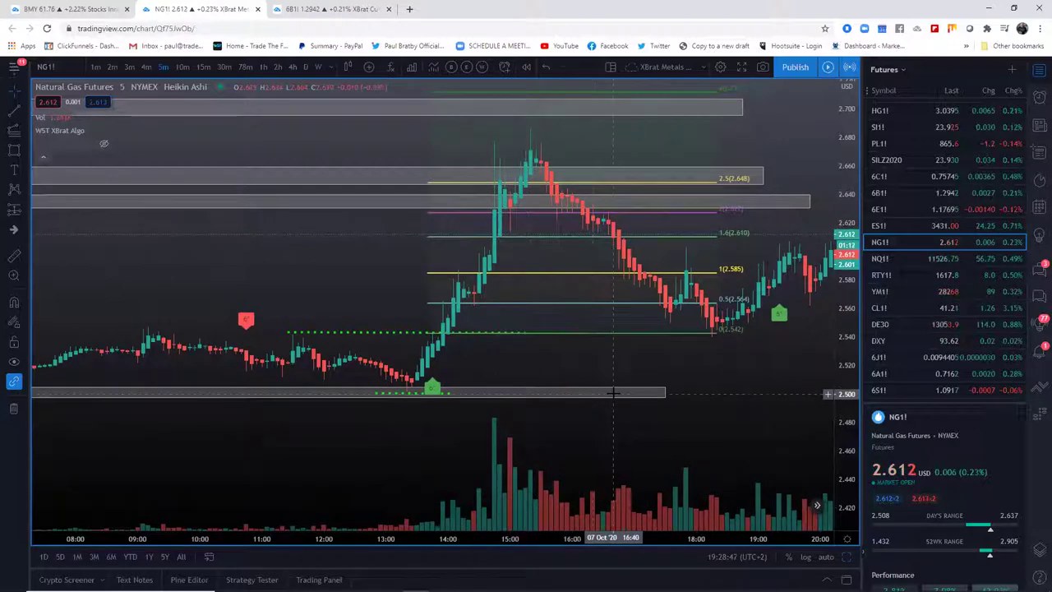
drag(616, 538, 748, 538)
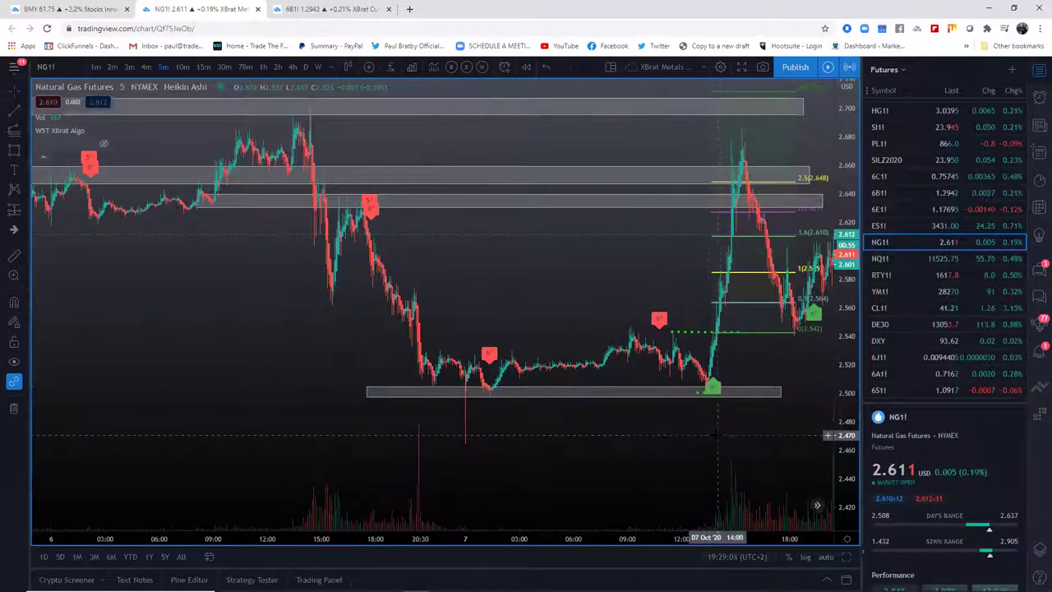
drag(720, 435, 635, 433)
drag(842, 280, 842, 345)
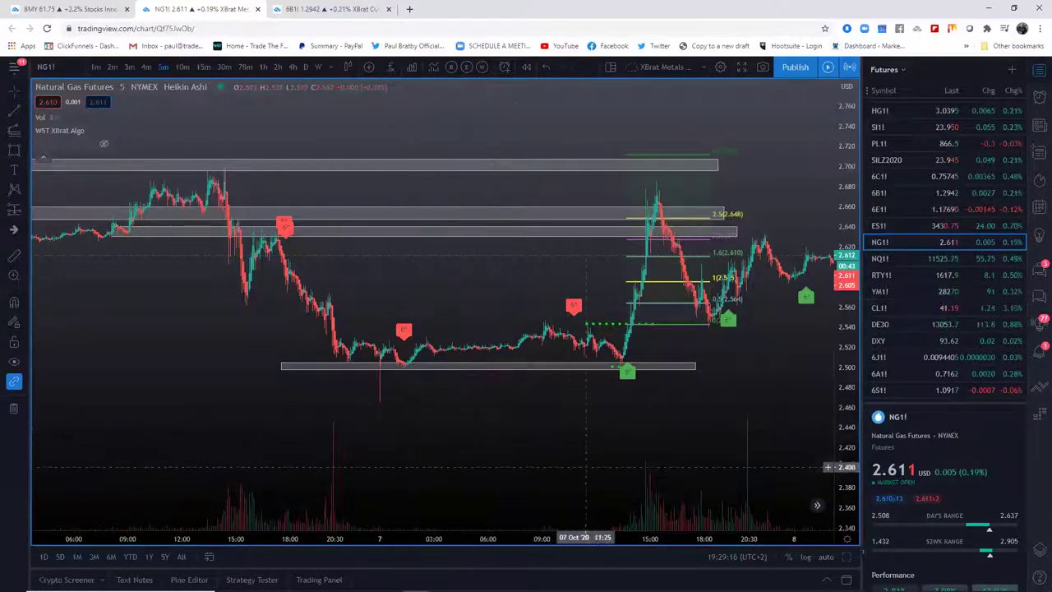
drag(536, 450, 573, 446)
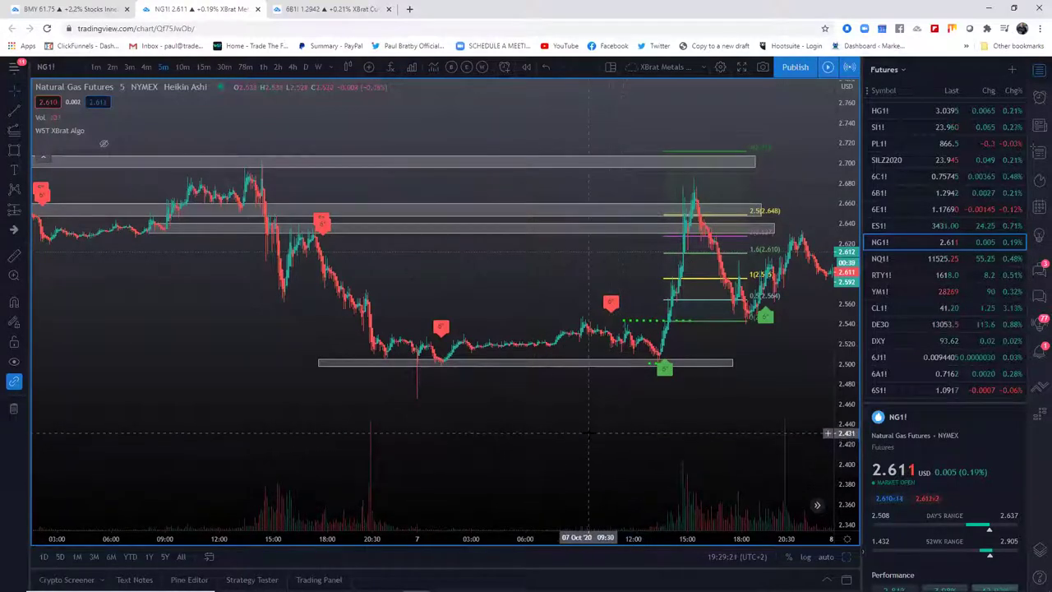
drag(711, 415, 545, 425)
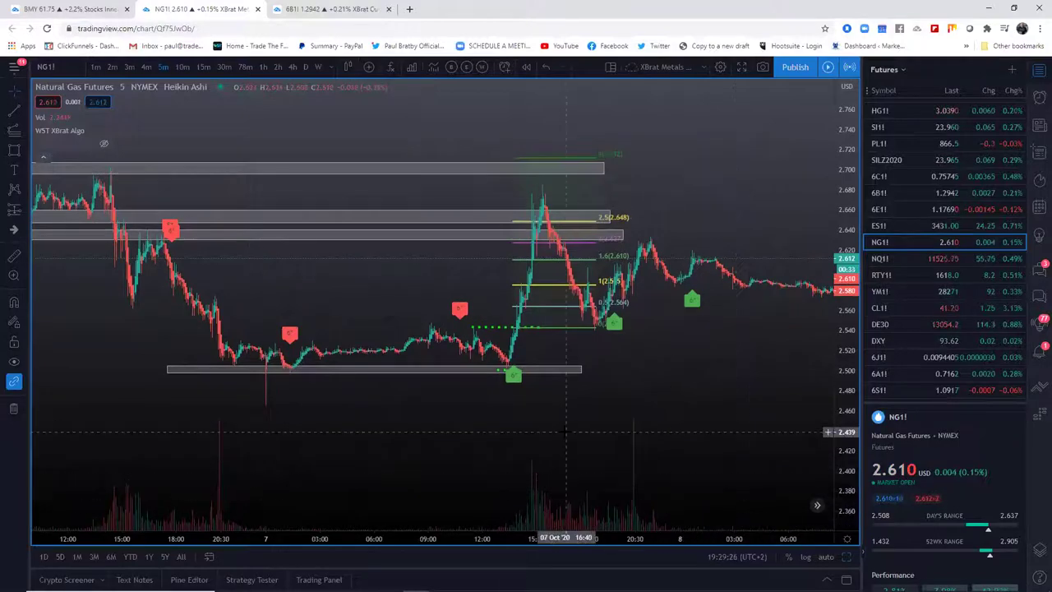
- Examine the XBrat Algo signals on the one-minute Natural Gas chart for 8 October around the dotted entry and stop levels
click(96, 67)
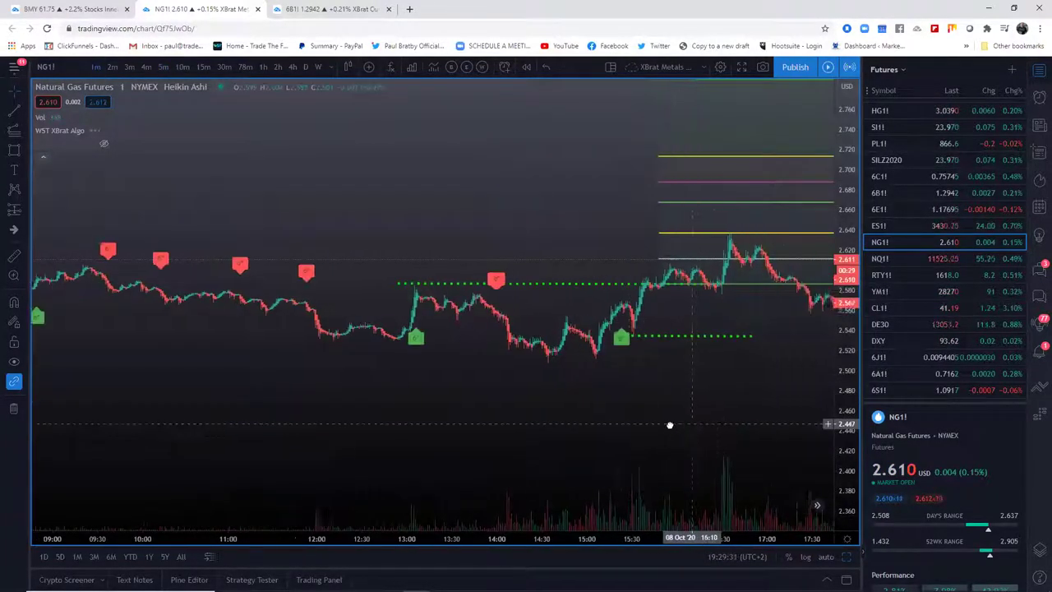
drag(838, 435, 845, 309)
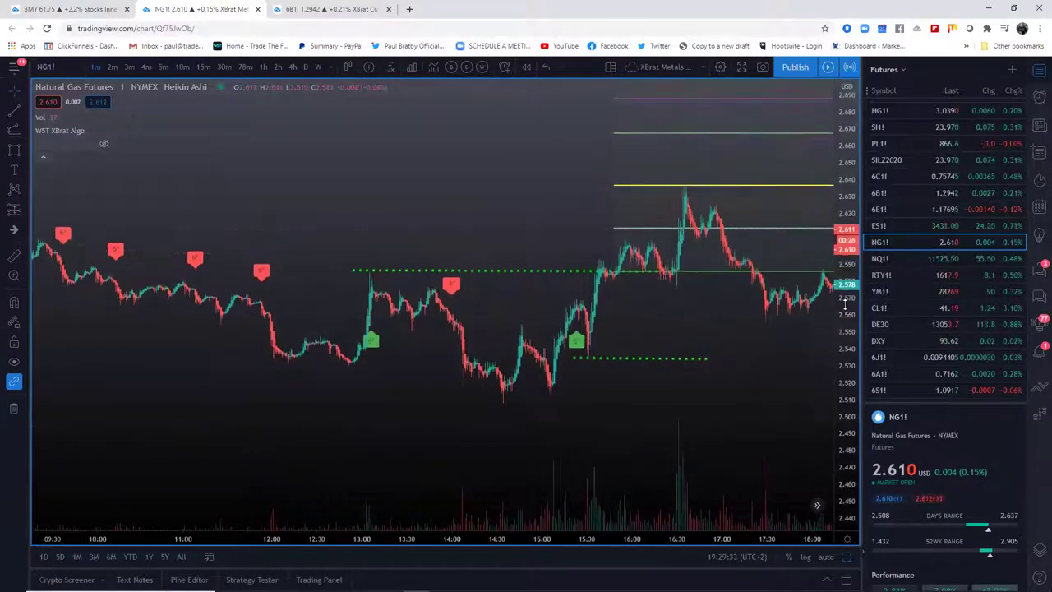
drag(727, 457, 813, 402)
drag(599, 540, 397, 535)
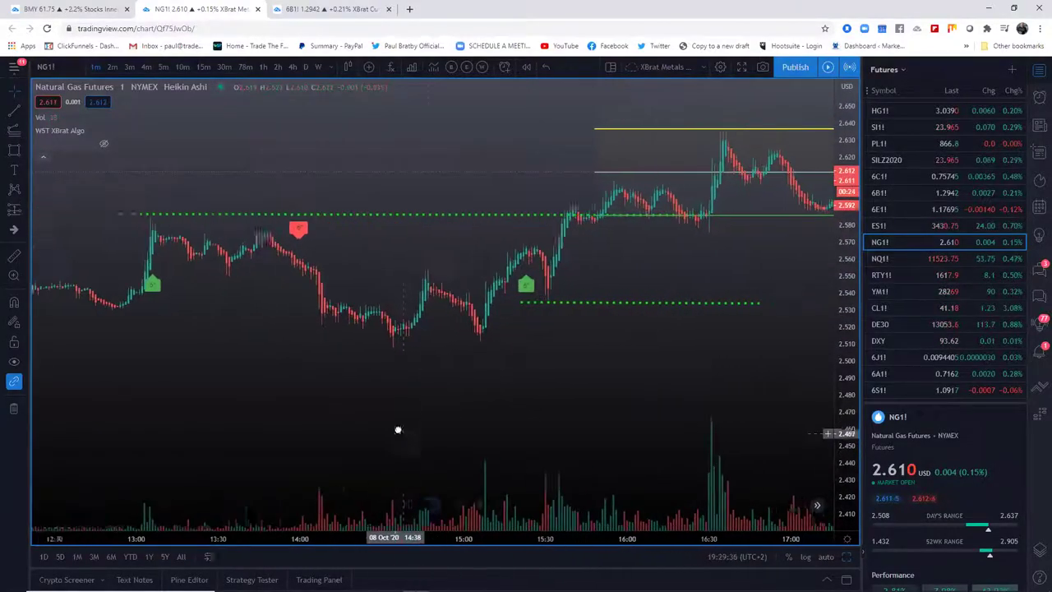
drag(451, 423, 686, 430)
drag(845, 418, 845, 381)
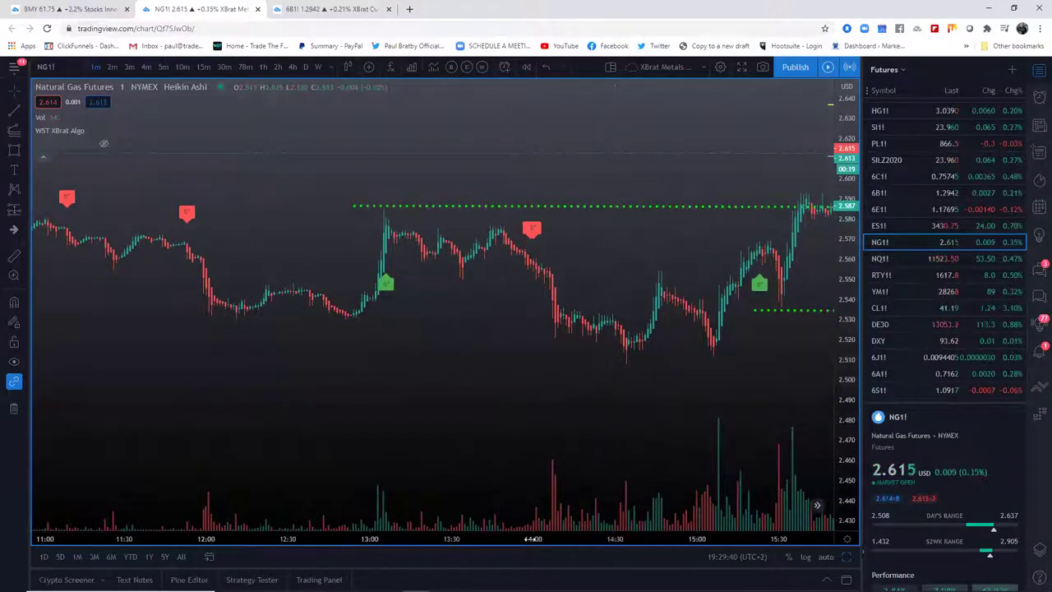
drag(530, 539, 587, 538)
drag(727, 374, 515, 403)
mouse_move(700, 394)
mouse_down()
mouse_move(437, 418)
mouse_move(693, 390)
mouse_up()
drag(367, 535, 646, 534)
drag(333, 441, 565, 427)
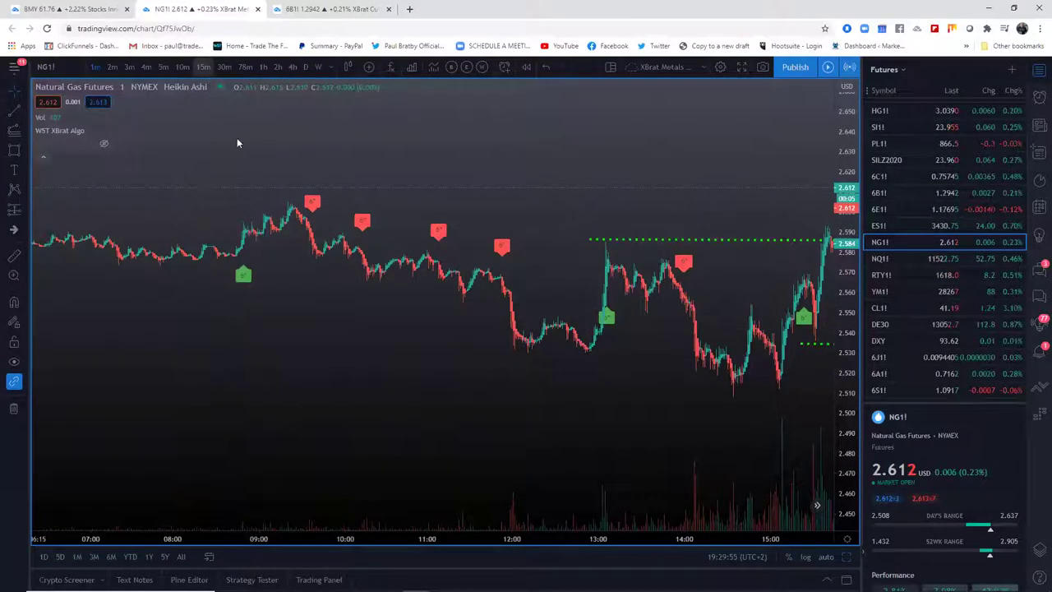
- On the 15-minute Natural Gas chart, raise the upper edge of the rectangle at 2.500 to about 2.548
click(203, 66)
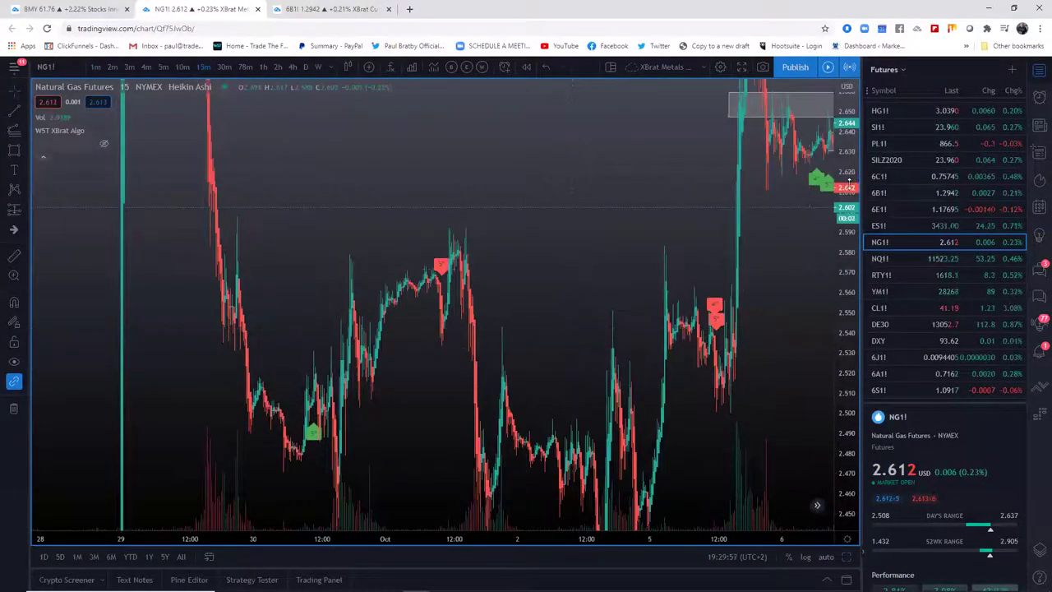
drag(850, 183, 523, 371)
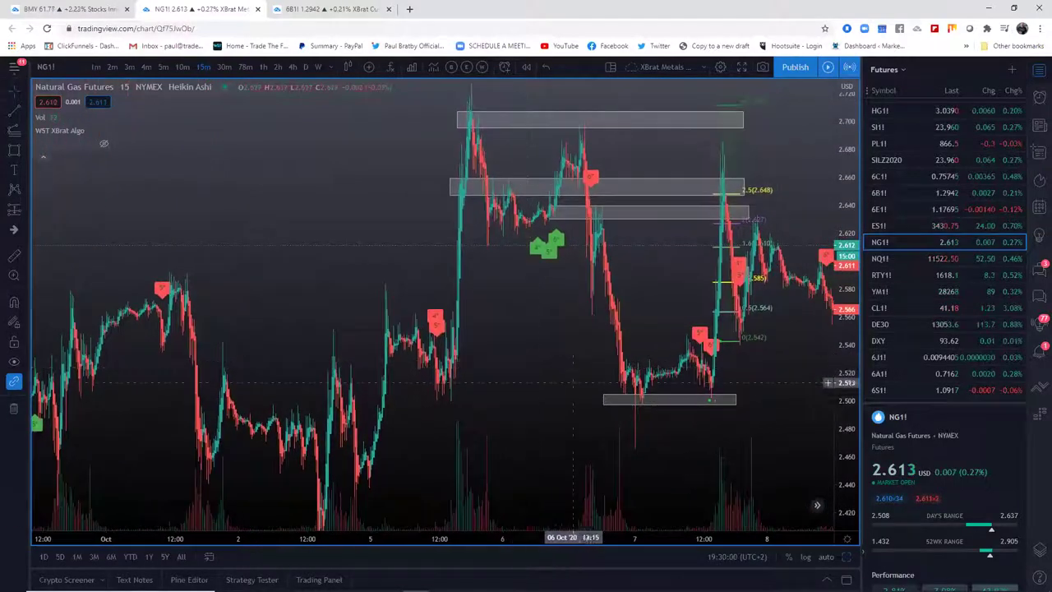
drag(647, 538, 481, 538)
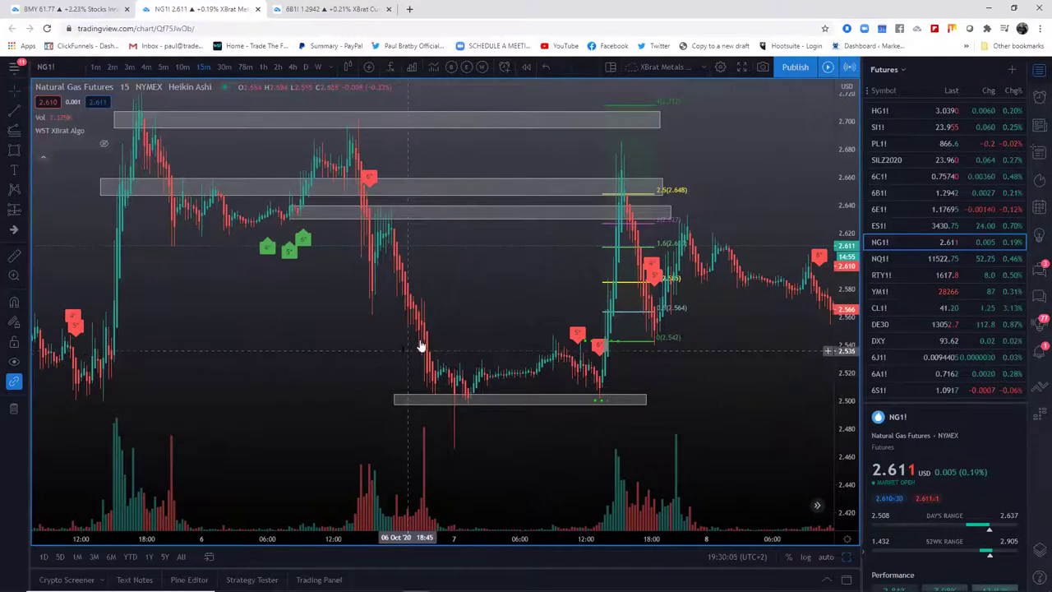
click(396, 396)
drag(395, 396, 410, 334)
click(571, 296)
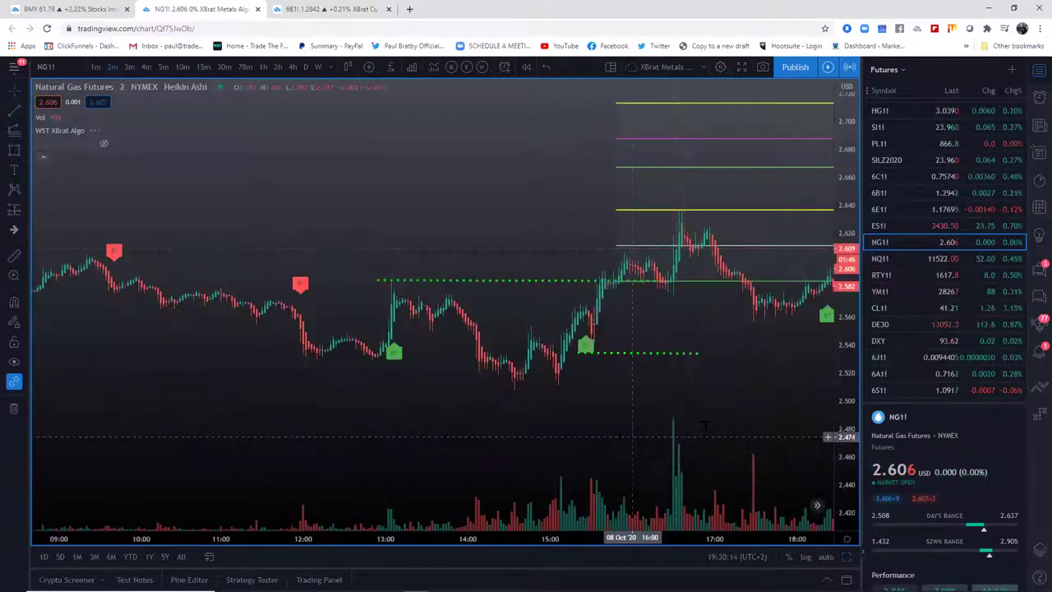
- Examine the 7 October consolidation range, buy signal and breakout on the two-minute Natural Gas chart against the Fibonacci levels
drag(655, 404, 478, 375)
drag(446, 534, 758, 529)
drag(499, 400, 756, 403)
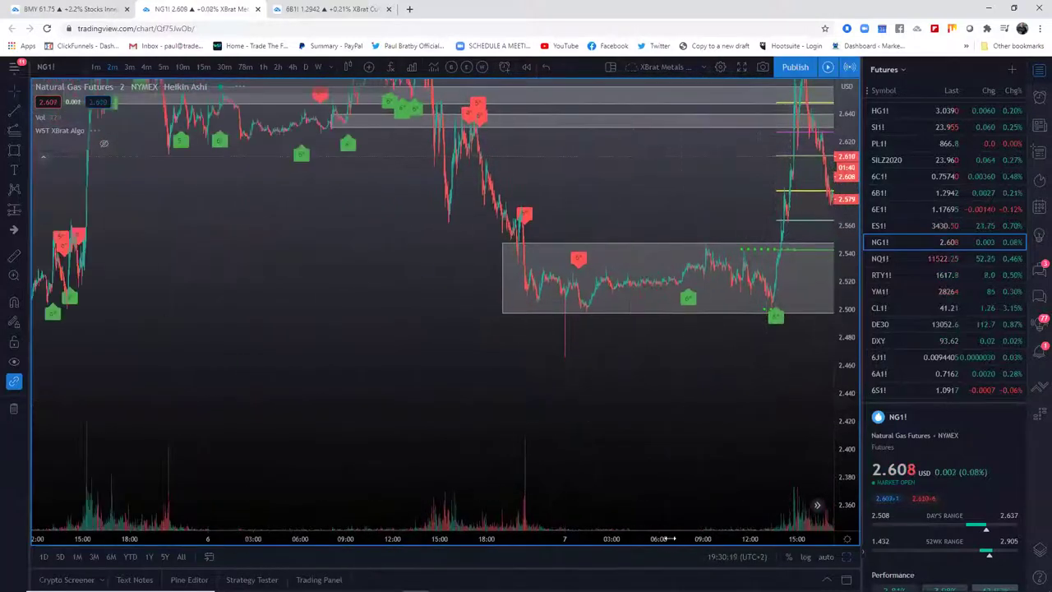
drag(667, 538, 378, 534)
drag(497, 406, 562, 419)
drag(849, 397, 848, 329)
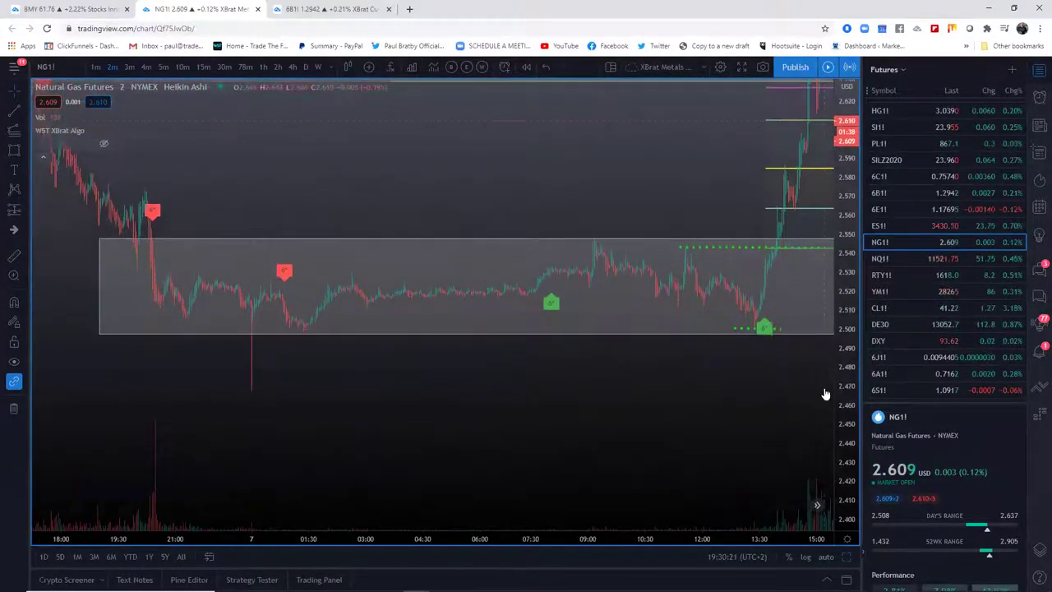
drag(807, 393, 611, 423)
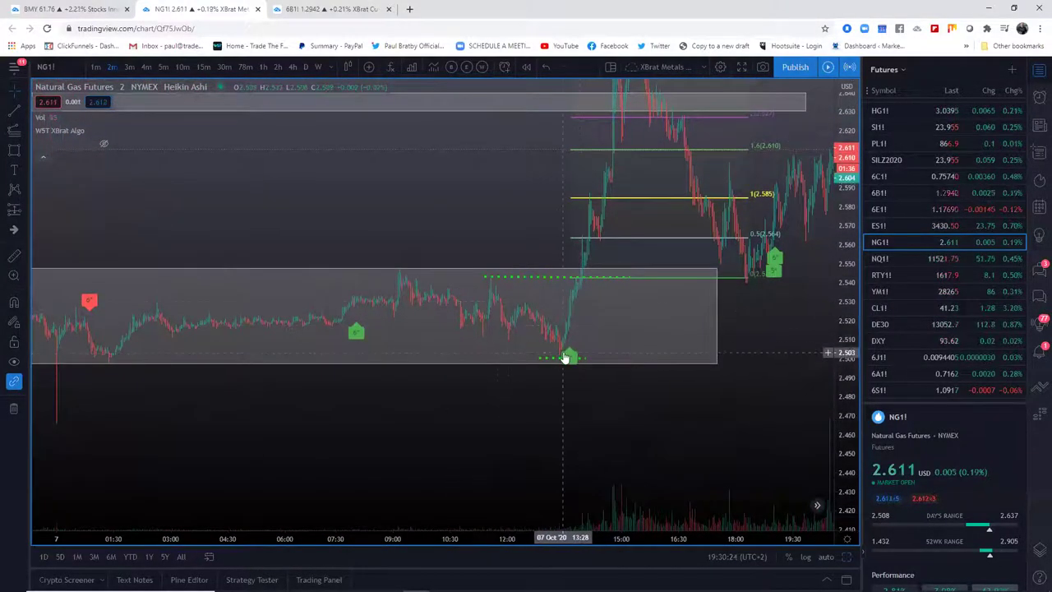
drag(601, 536, 575, 536)
scroll(575, 536, up, 3)
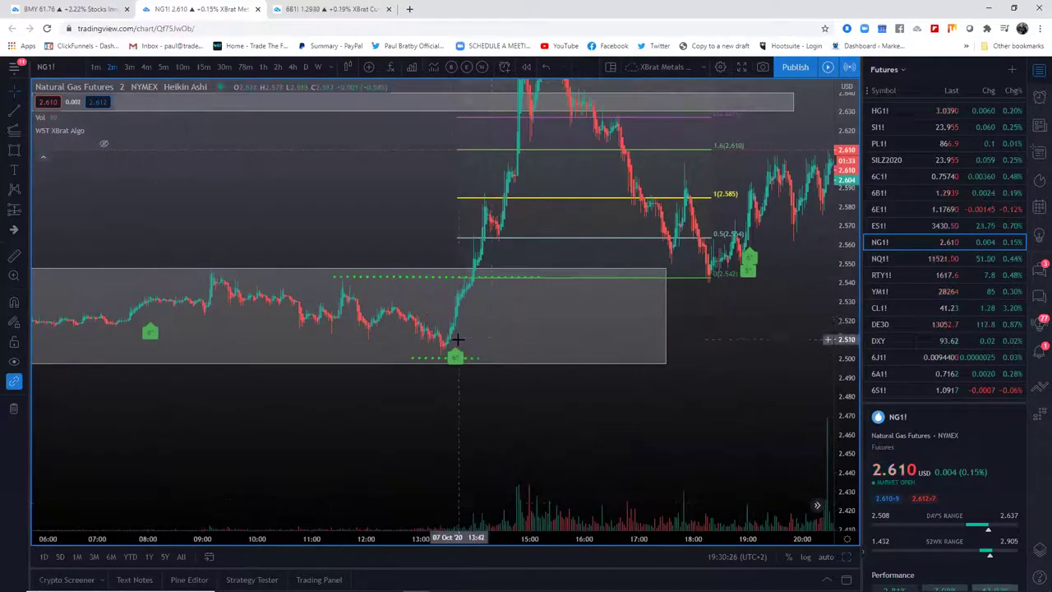
drag(503, 421, 648, 421)
drag(637, 535, 510, 534)
scroll(494, 378, up, 1)
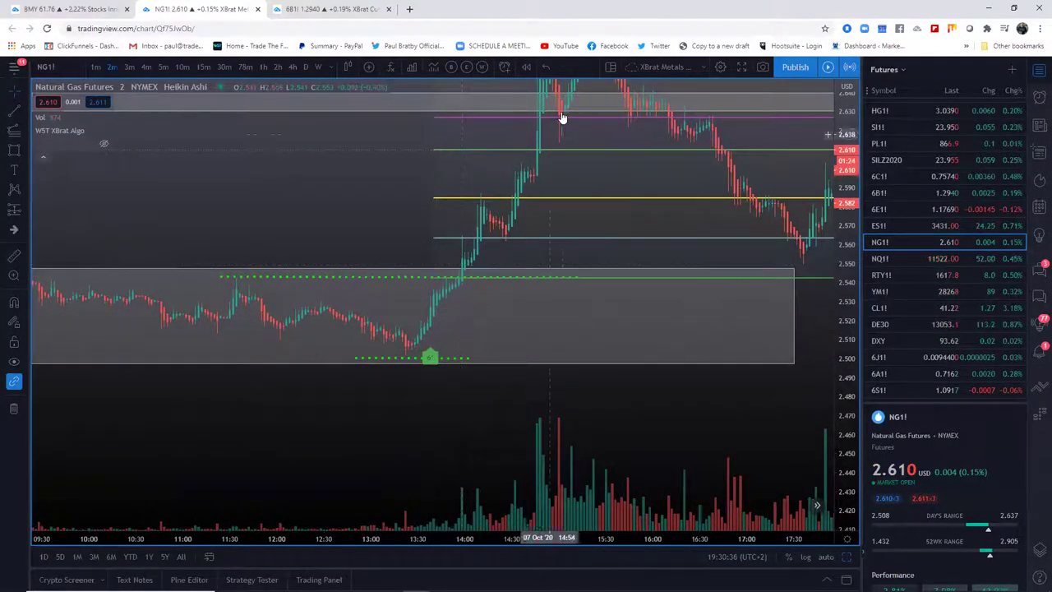
drag(411, 539, 653, 553)
- Examine the 7 October buy signals and rally on the one-minute Natural Gas chart against the range, Fibonacci levels and resistance zones
click(95, 66)
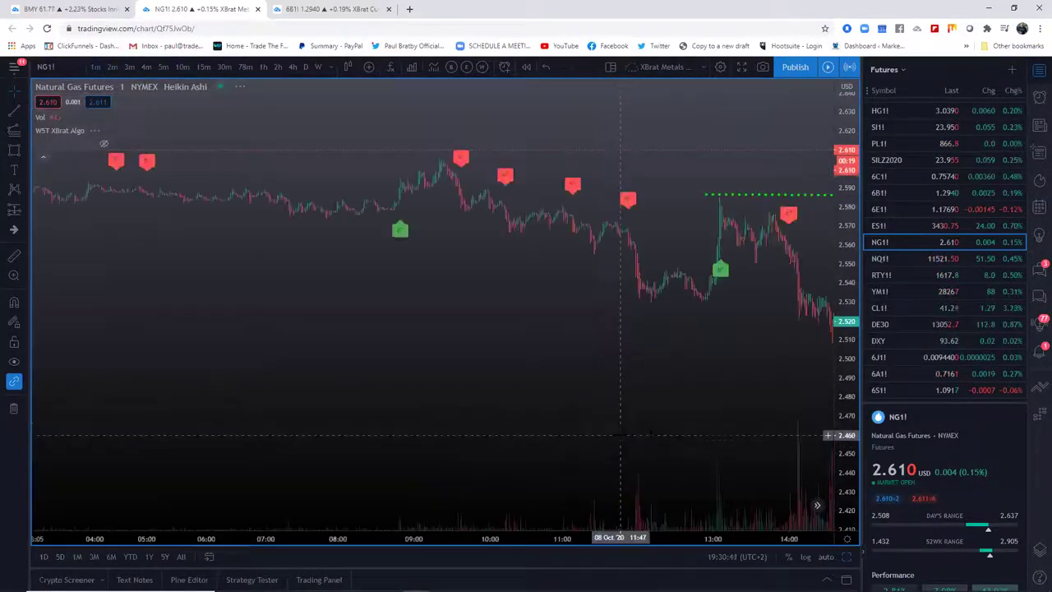
scroll(493, 535, up, 3)
drag(495, 537, 740, 537)
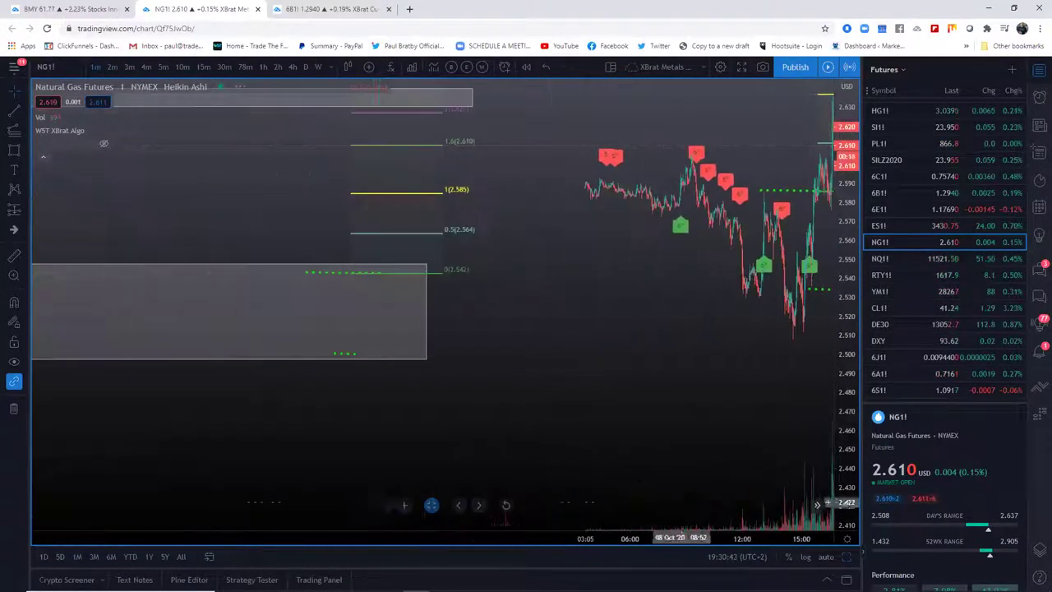
drag(398, 406, 701, 402)
drag(641, 533, 510, 534)
drag(541, 423, 729, 423)
drag(677, 535, 475, 535)
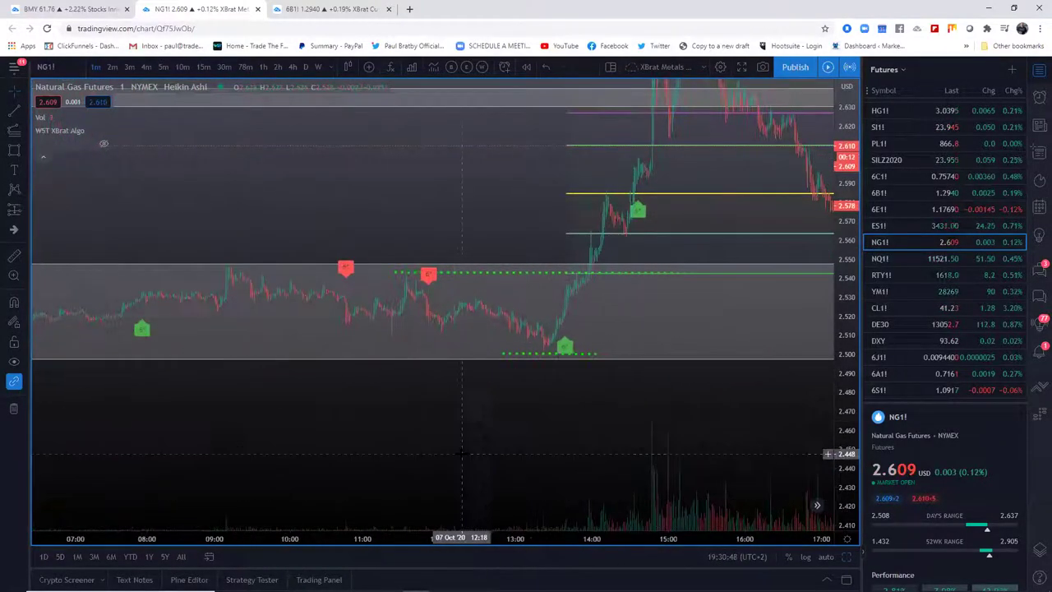
drag(463, 455, 486, 444)
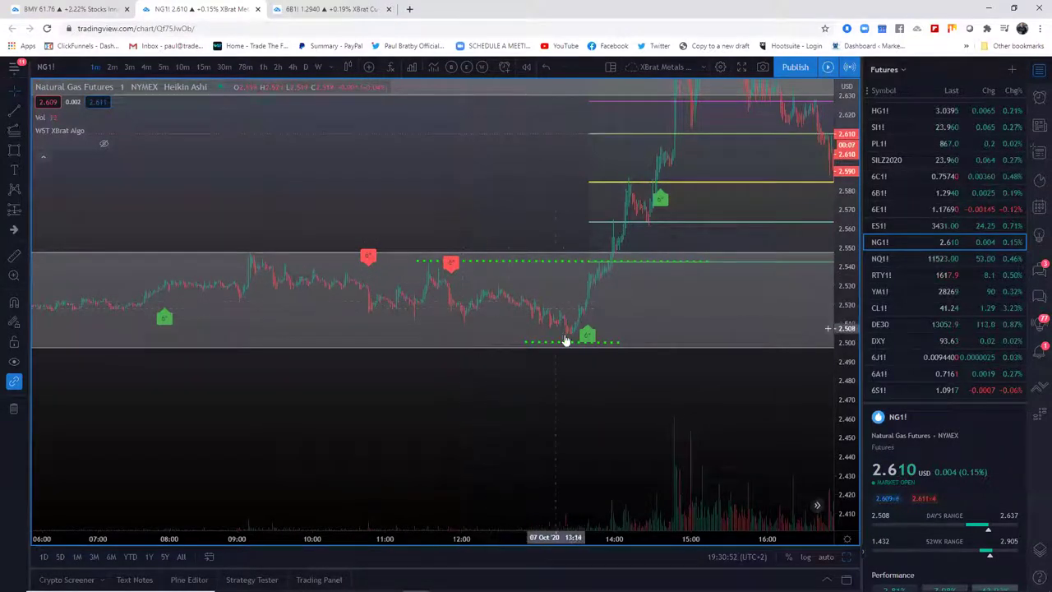
scroll(453, 364, up, 5)
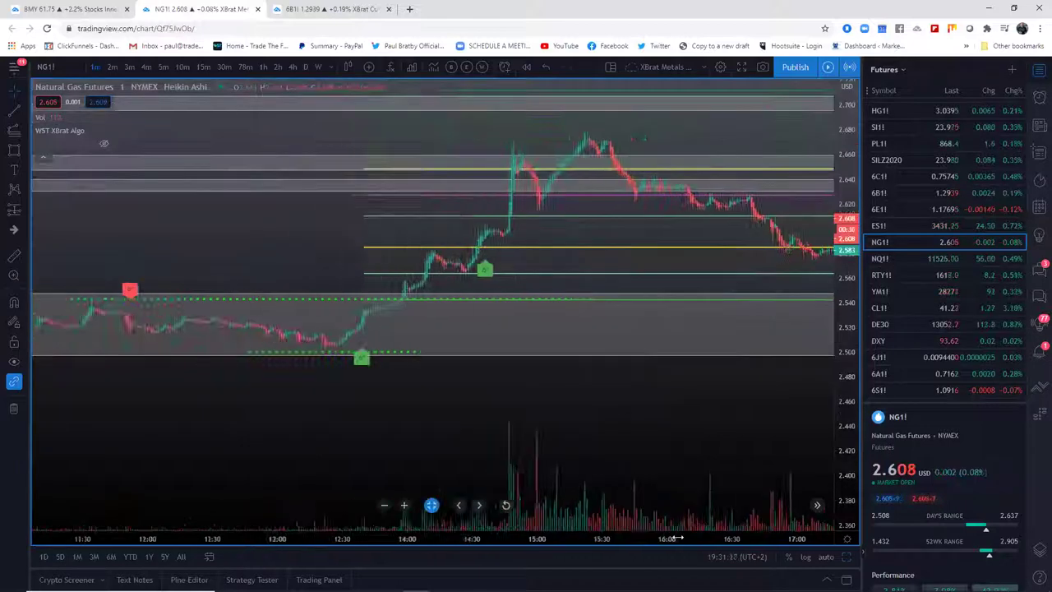
drag(676, 537, 750, 538)
drag(730, 417, 646, 408)
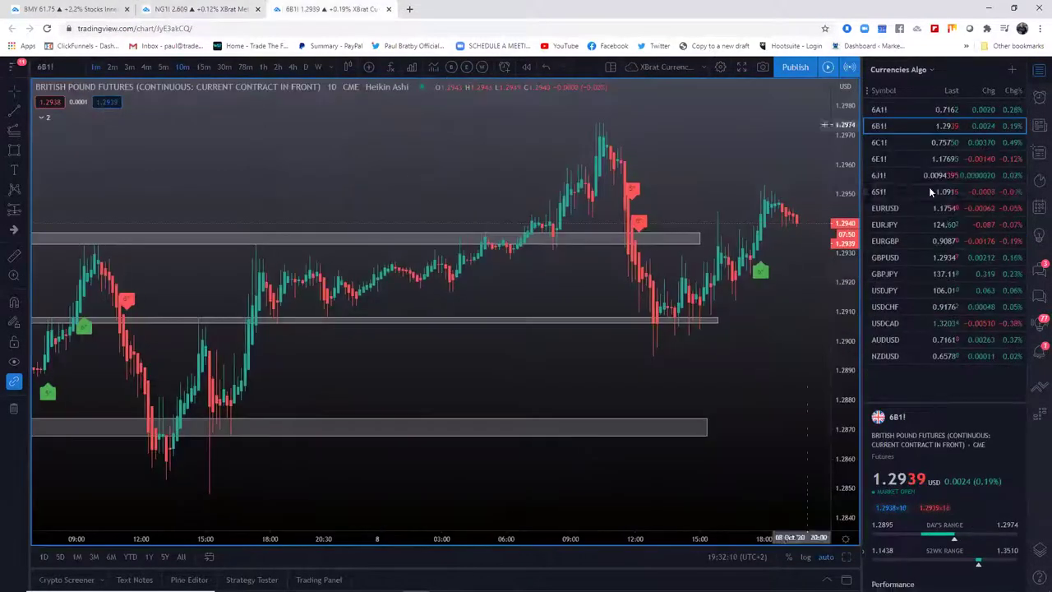
- Switch to the currencies layout and show the 7 October GBPJPY setup on the 15-minute chart
click(325, 9)
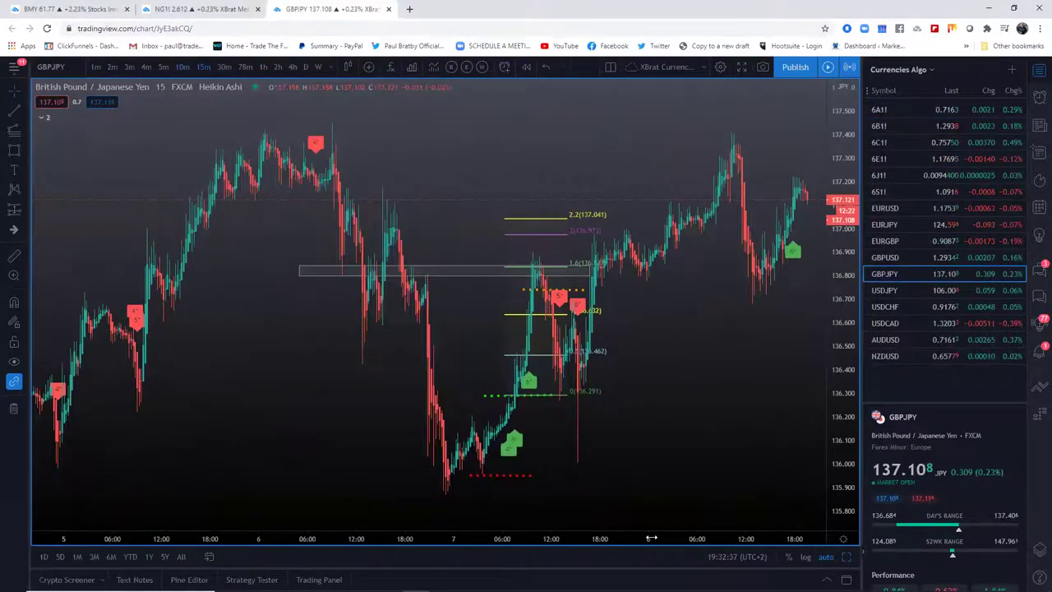
drag(651, 538, 469, 538)
drag(476, 462, 839, 412)
drag(726, 505, 749, 445)
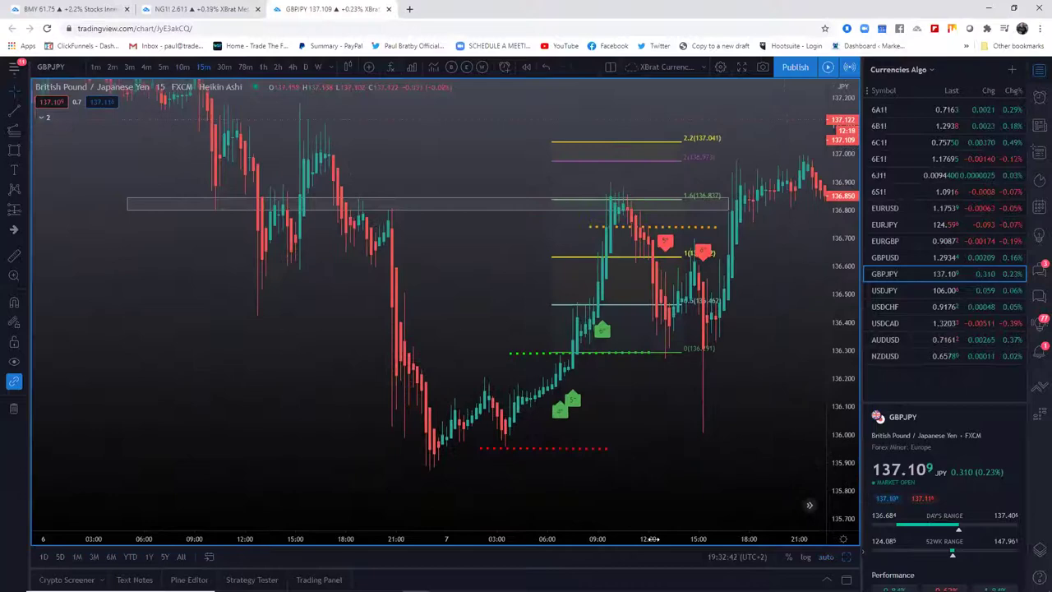
drag(654, 538, 490, 539)
drag(490, 441, 592, 409)
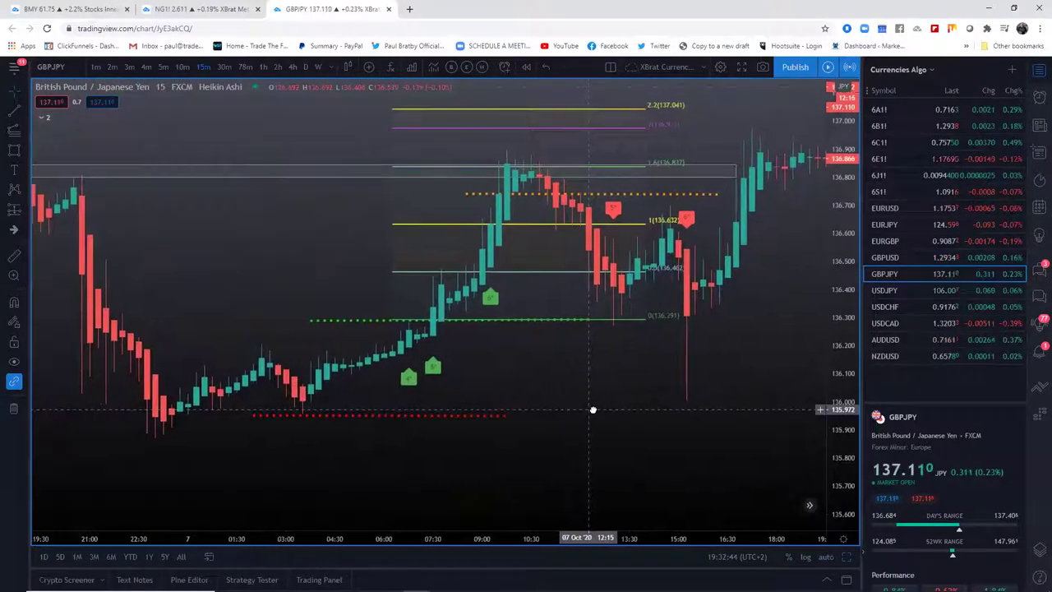
- Examine the 7 October GBPJPY buy signals against the dotted stop and entry lines, the resistance zone and the Fibonacci targets
drag(617, 447, 623, 453)
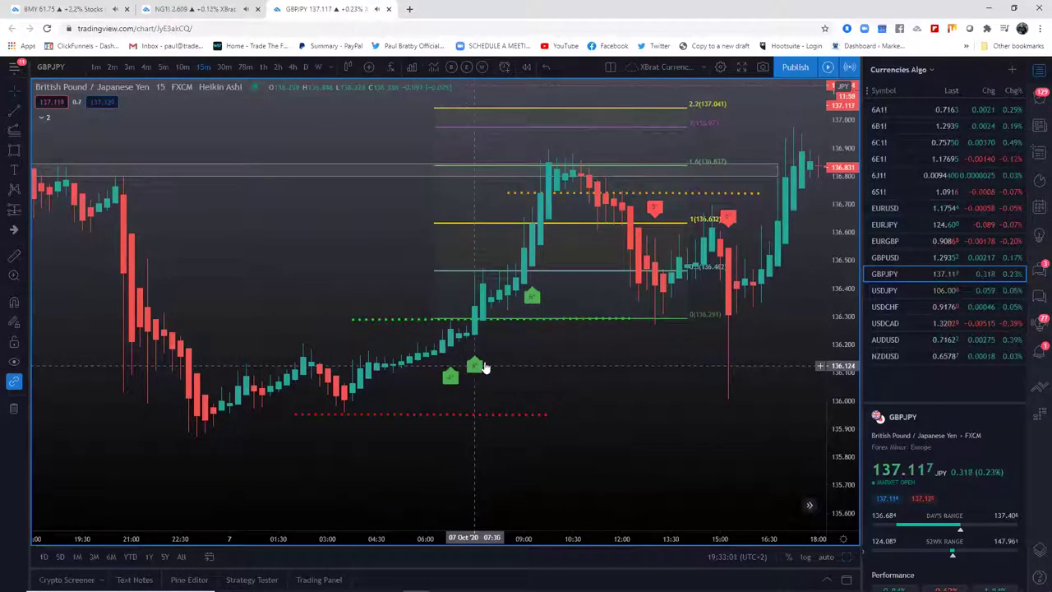
drag(519, 353, 515, 382)
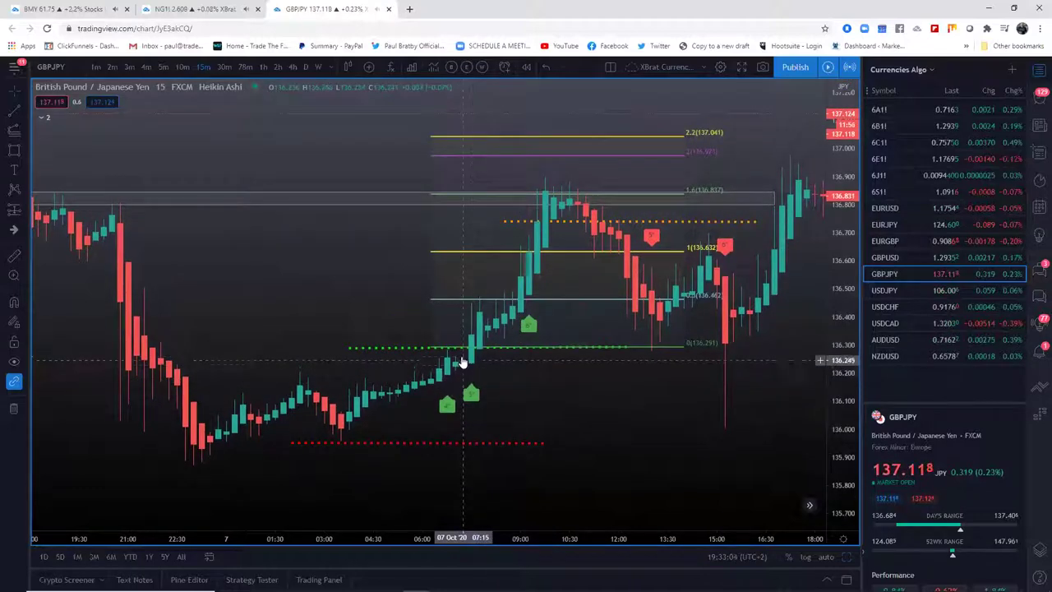
drag(324, 444, 466, 457)
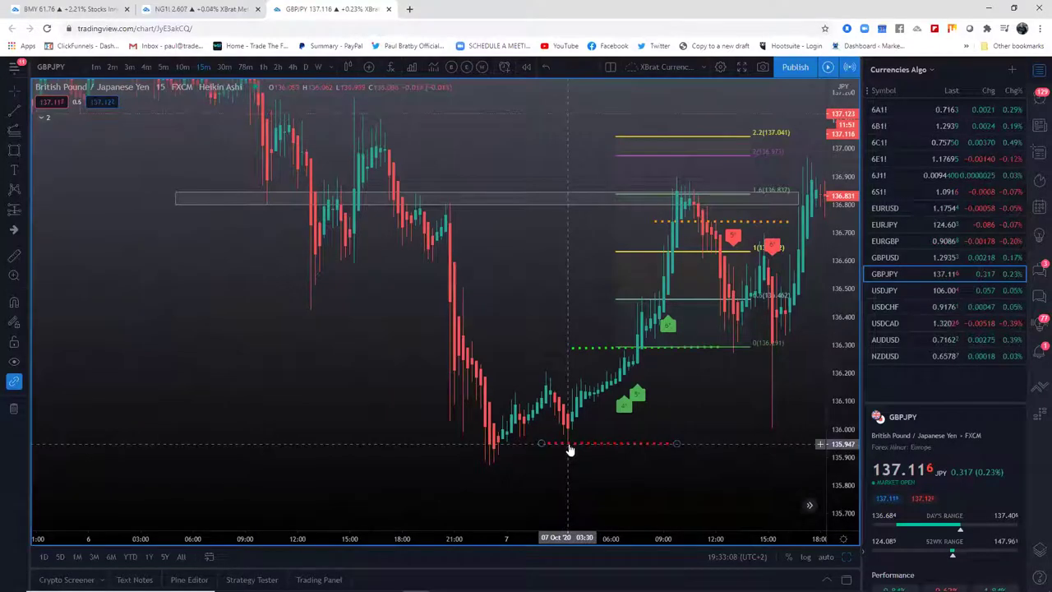
drag(646, 536, 460, 534)
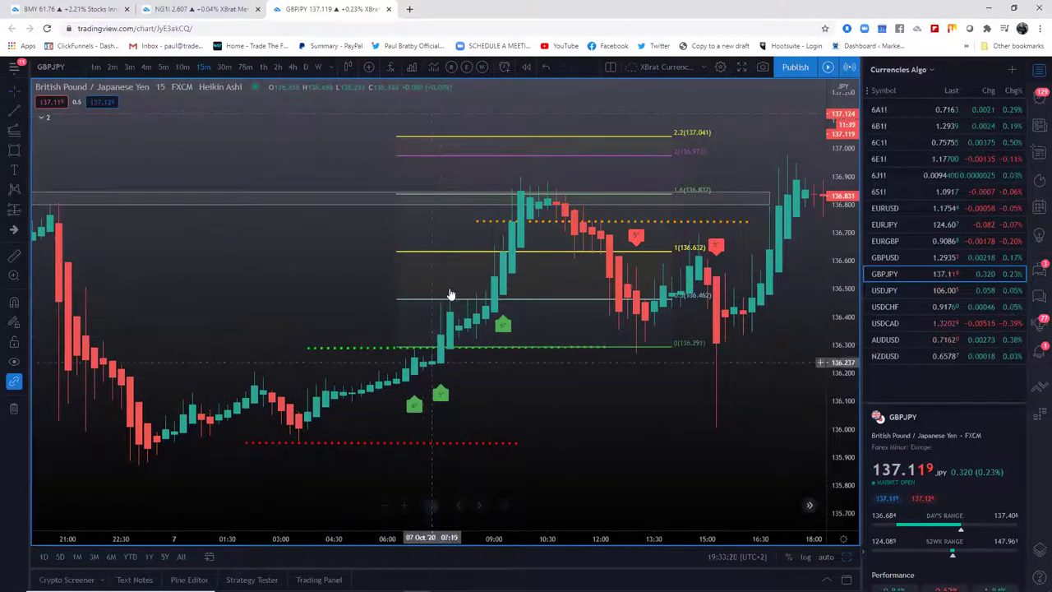
drag(413, 539, 466, 539)
scroll(431, 505, down, 2)
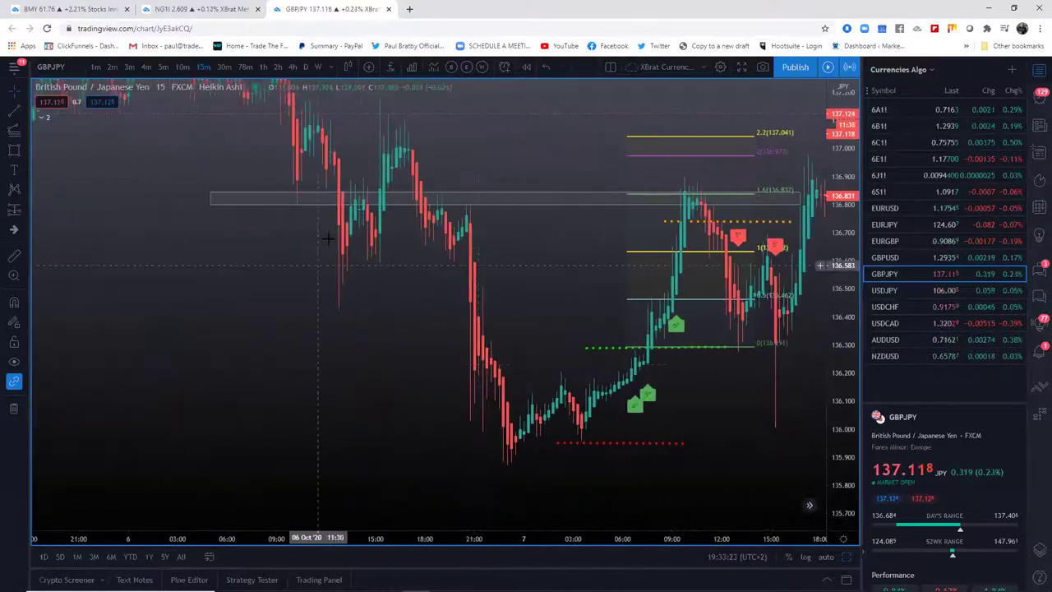
drag(726, 534, 551, 535)
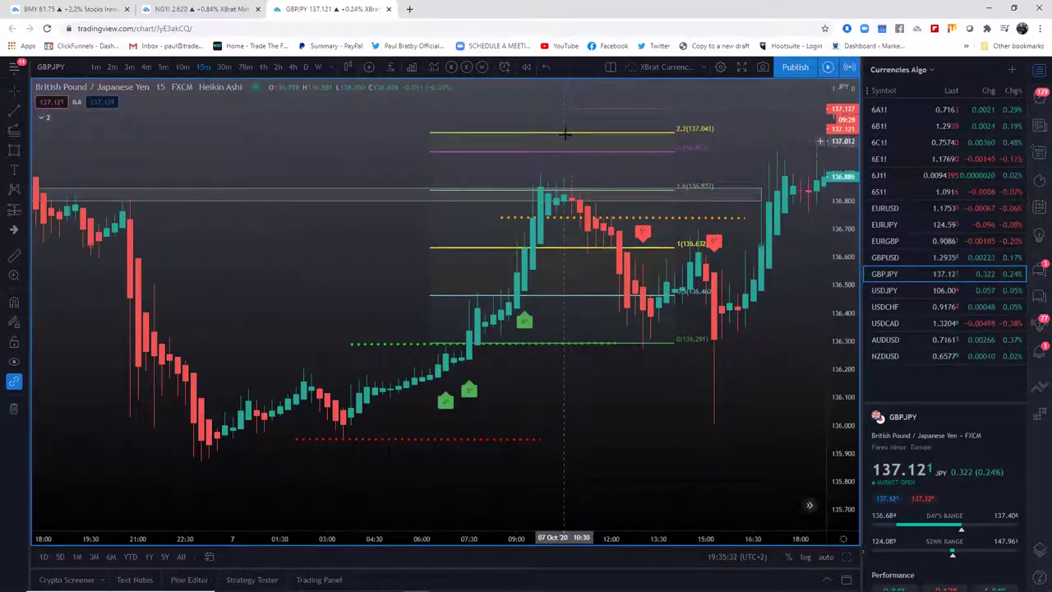
- Replace the Fibonacci extension with one from 135.951 on the red dotted line to 136.288 on the green dotted line, ending at 136.290 at 16:30
click(565, 142)
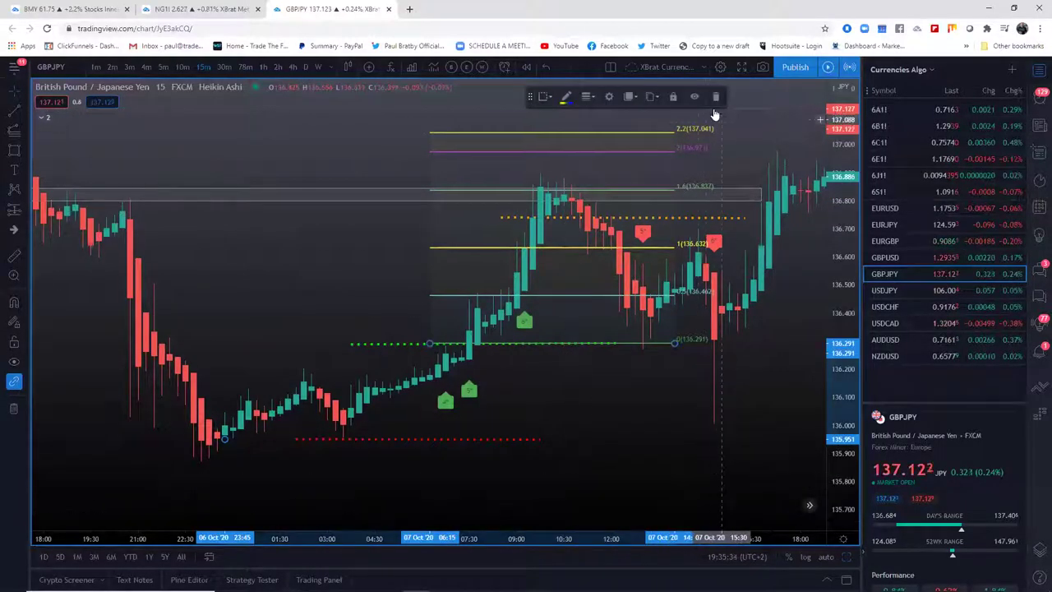
click(717, 96)
click(14, 130)
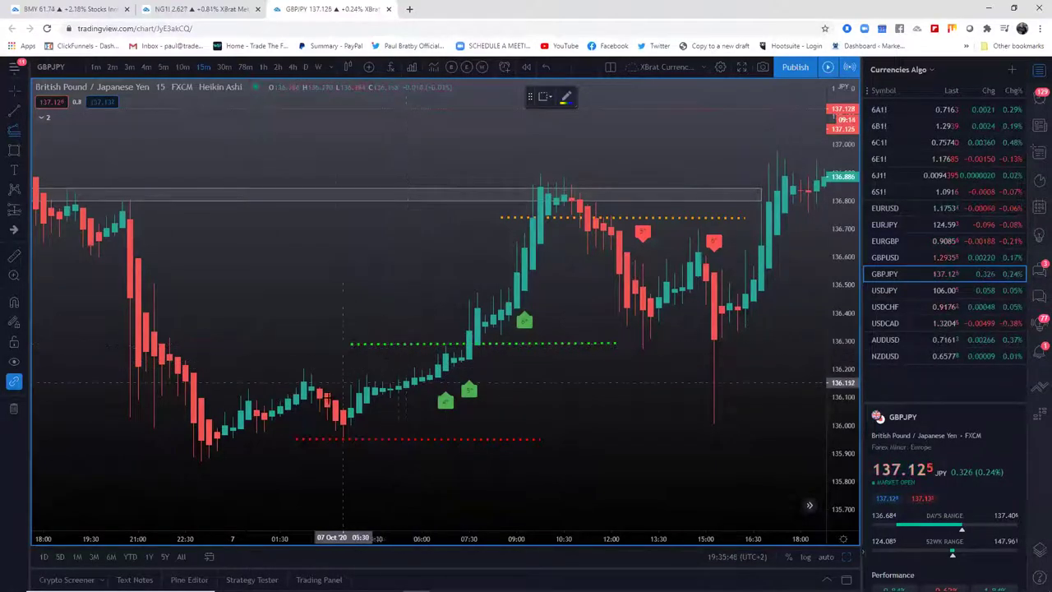
click(303, 439)
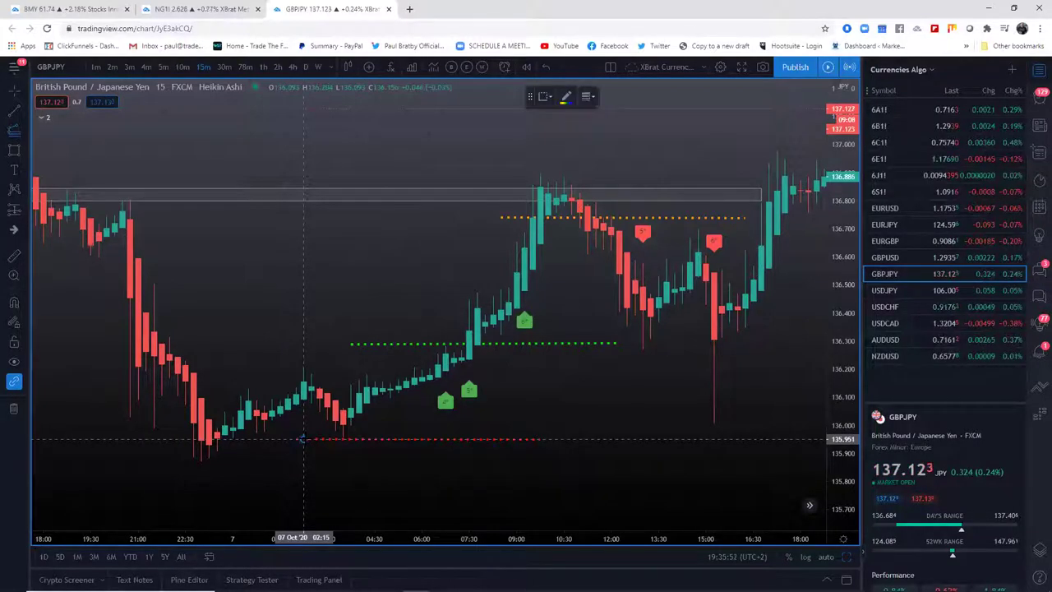
click(414, 344)
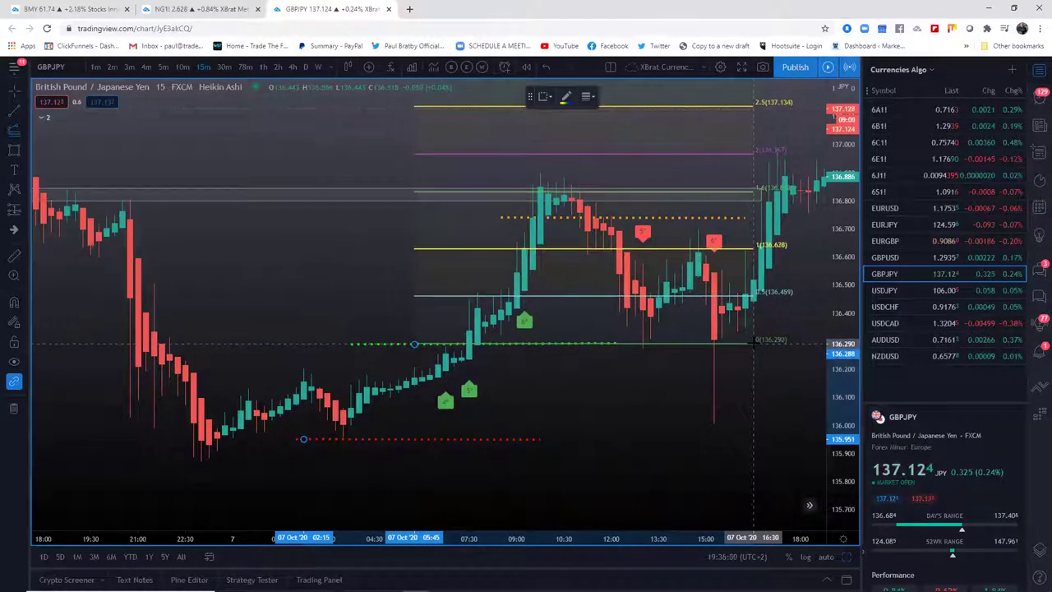
click(753, 343)
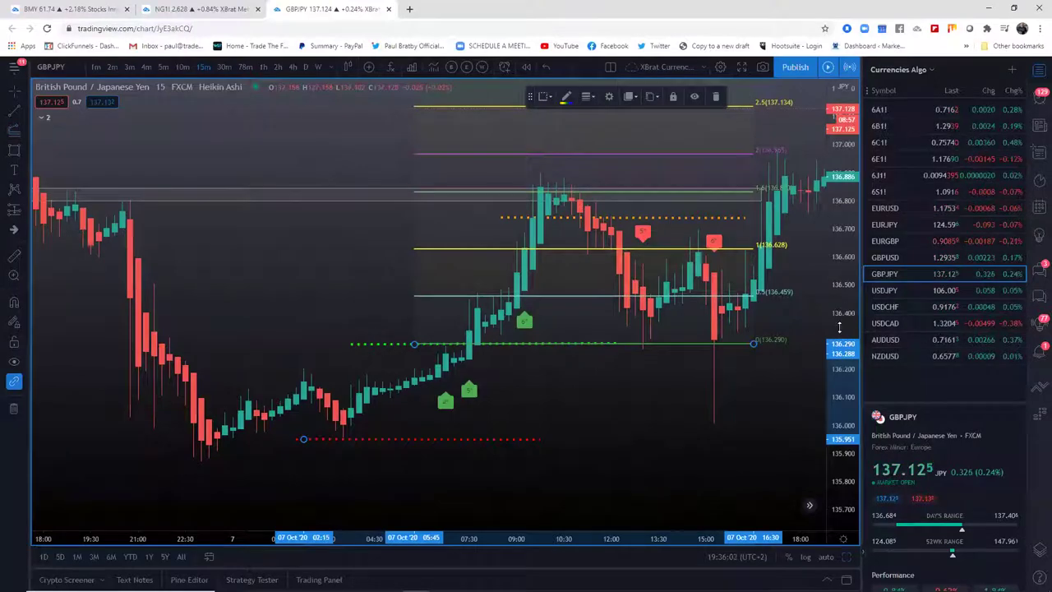
drag(840, 328, 839, 375)
drag(731, 434, 679, 450)
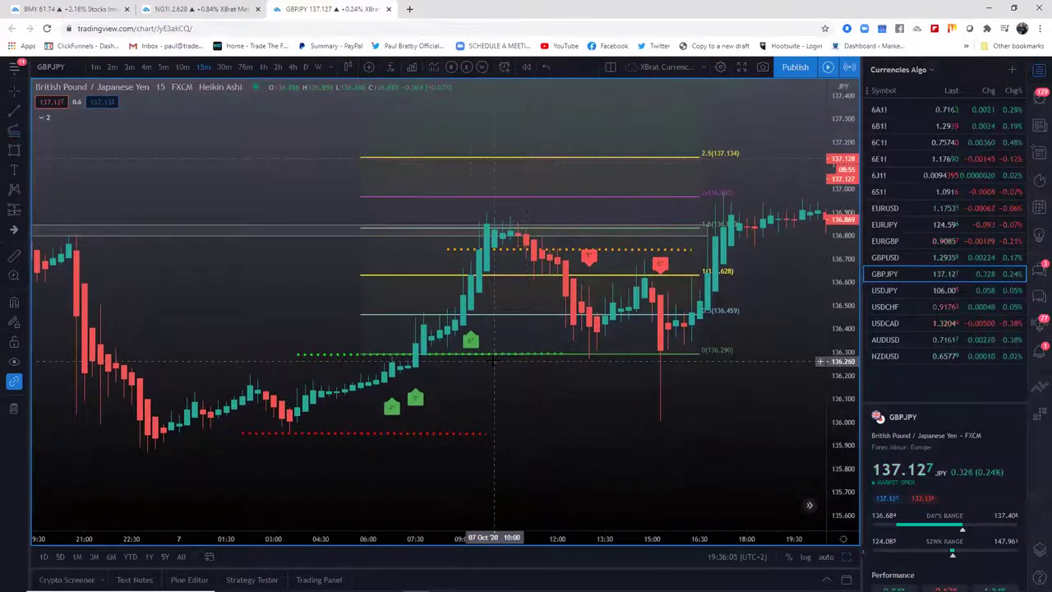